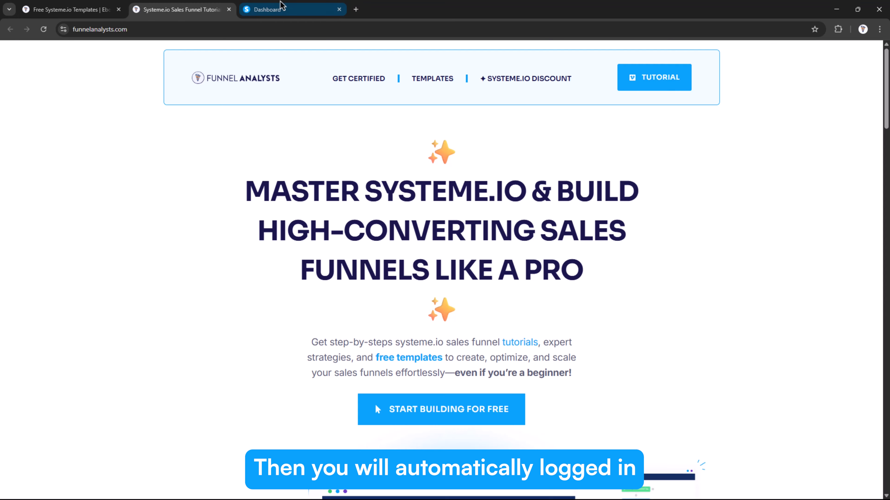
# Switch to the Systeme.io dashboard and open the list of sales funnels.
pyautogui.click(282, 8)
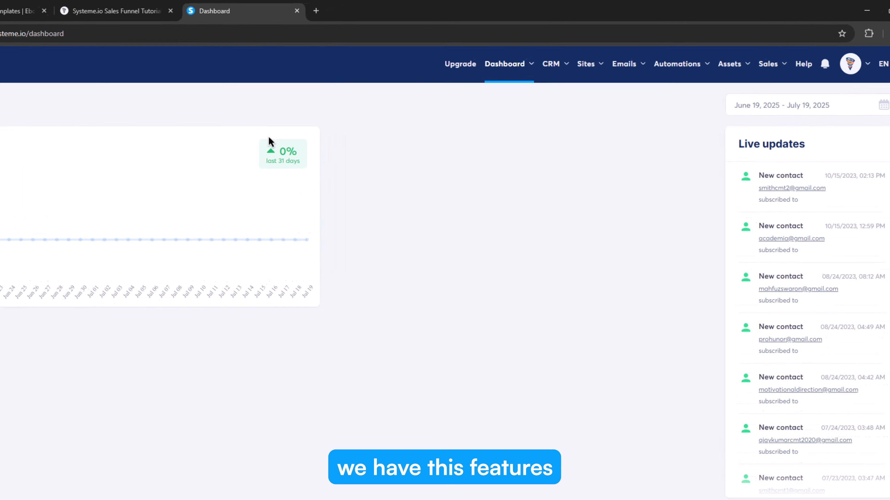
pyautogui.moveTo(589, 59)
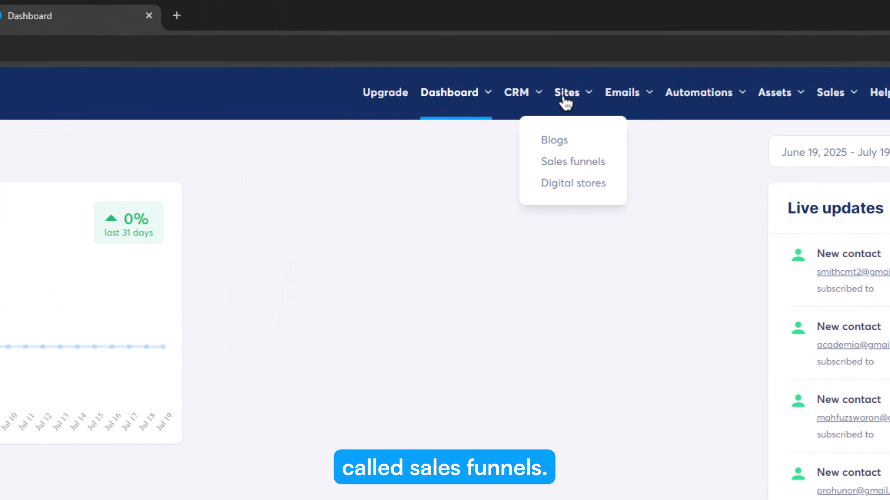
pyautogui.click(569, 163)
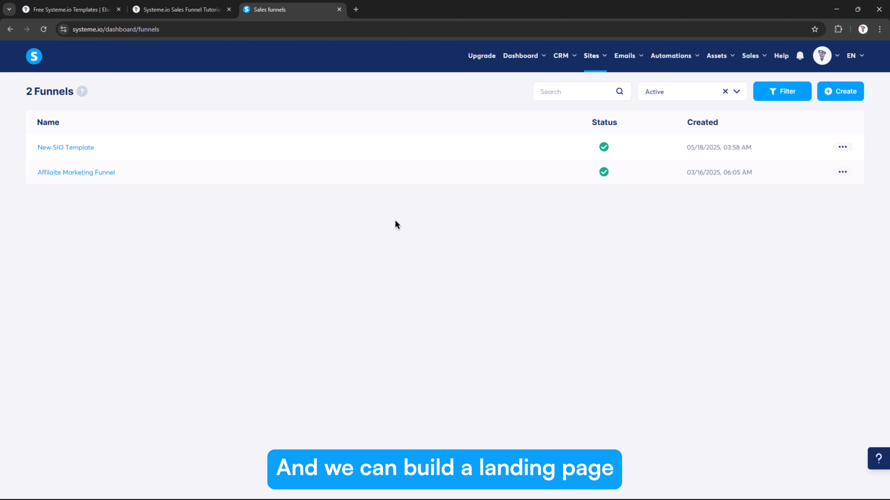
# Start a new funnel named "Landing Page" with Custom as its goal.
pyautogui.moveTo(592, 73)
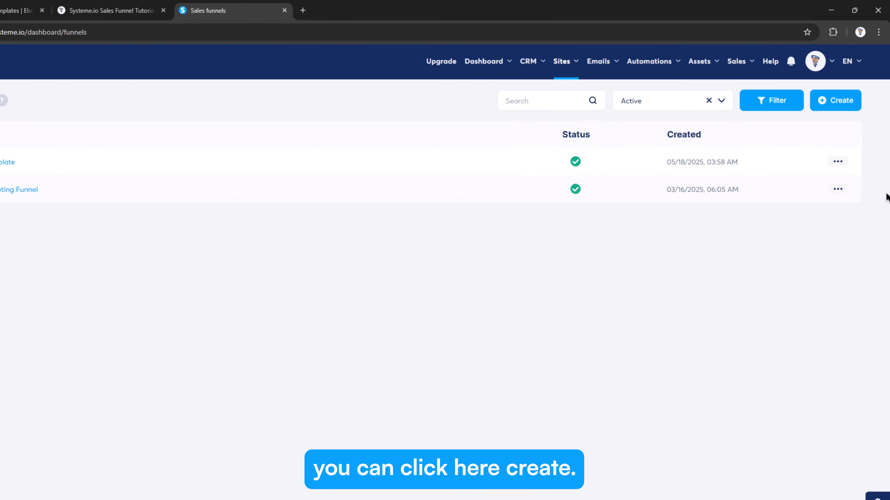
pyautogui.click(818, 139)
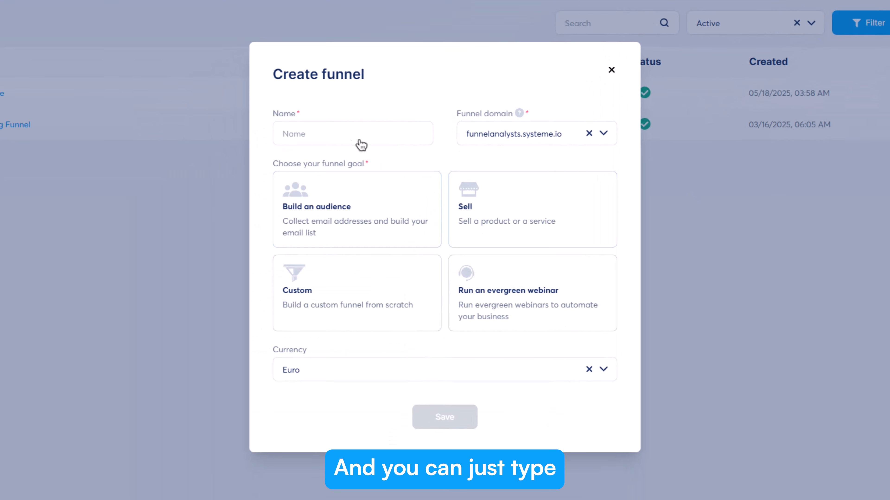
pyautogui.click(354, 140)
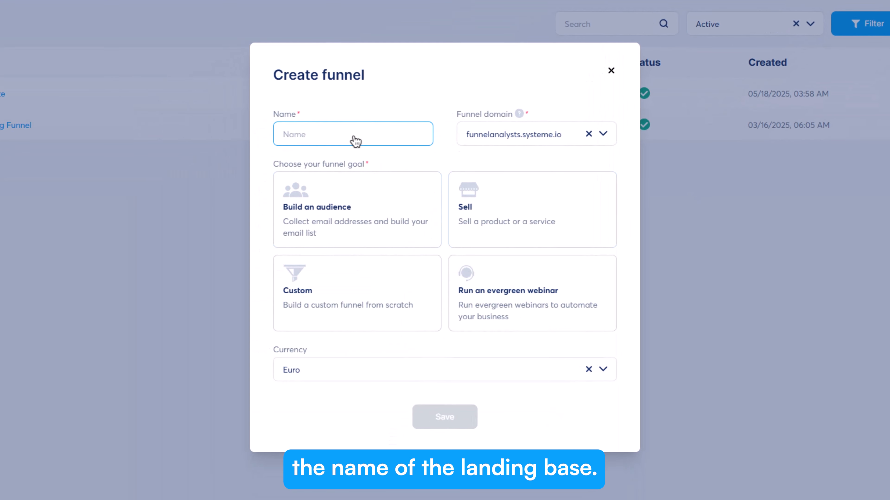
pyautogui.write('Landin')
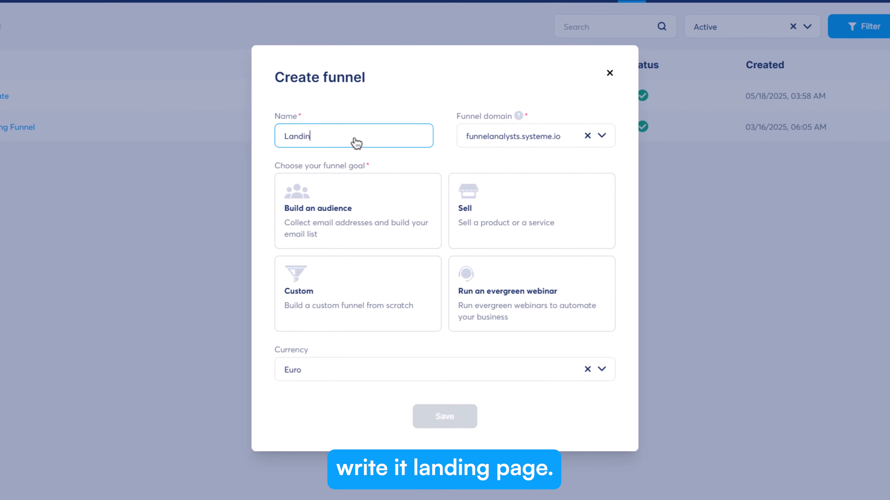
pyautogui.write('g Page')
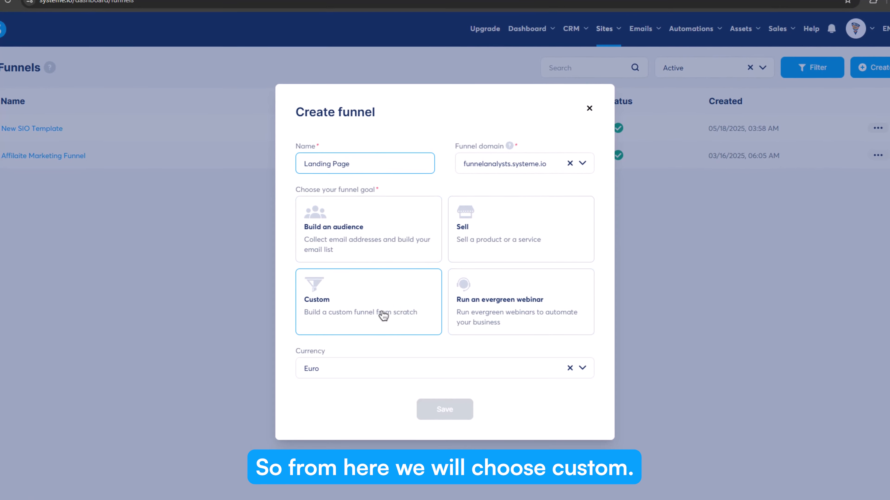
pyautogui.click(365, 318)
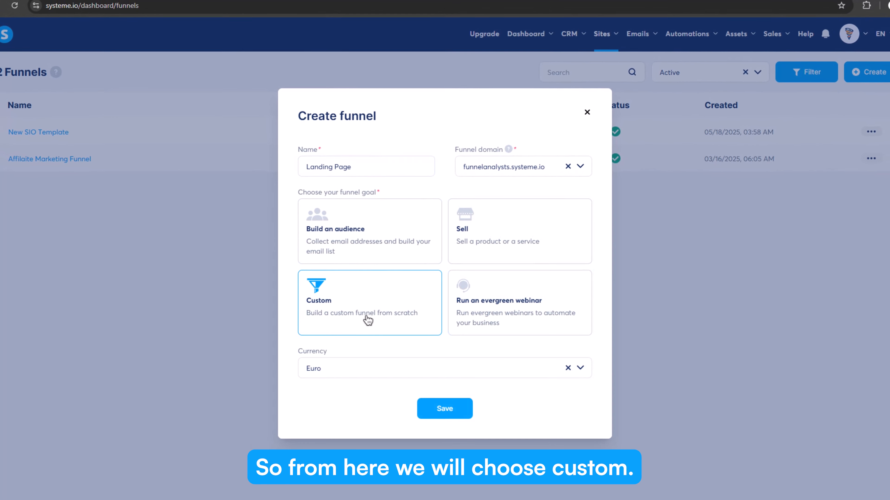
# Set the new funnel's currency to U.S. Dollar and save the funnel.
pyautogui.click(360, 372)
pyautogui.press('BackSpace')
pyautogui.press('BackSpace')
pyautogui.press('BackSpace')
pyautogui.press('BackSpace')
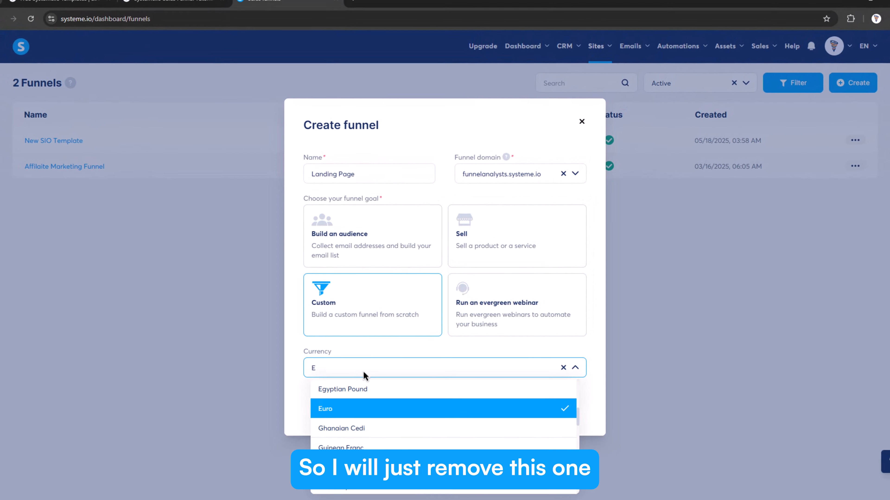
pyautogui.write('u.s')
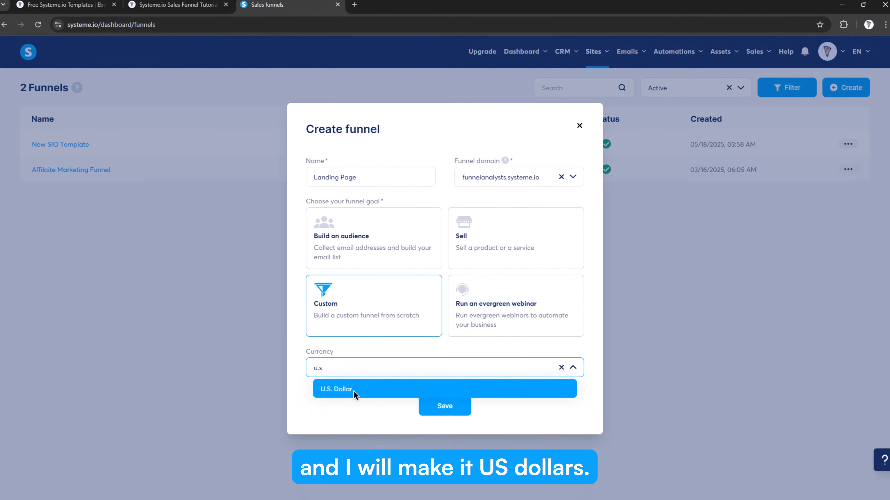
pyautogui.click(352, 390)
pyautogui.click(444, 407)
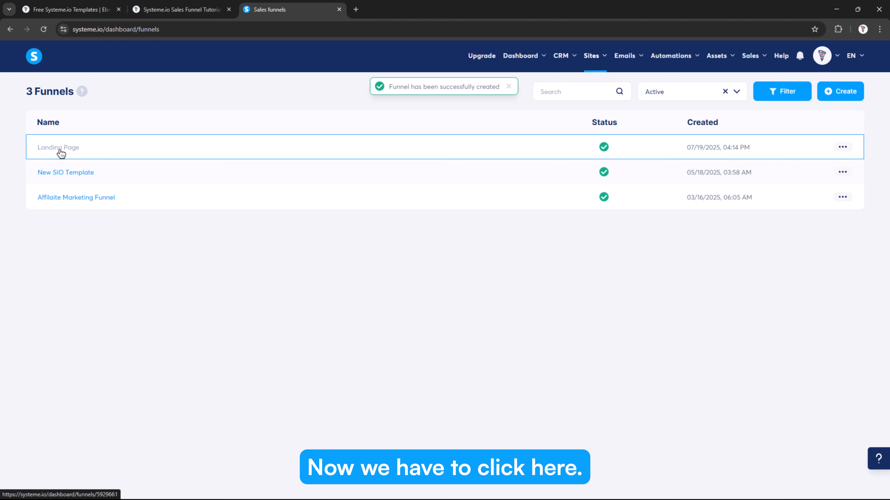
# Open the Landing Page funnel and start a new funnel step named "Landing Page".
pyautogui.click(60, 149)
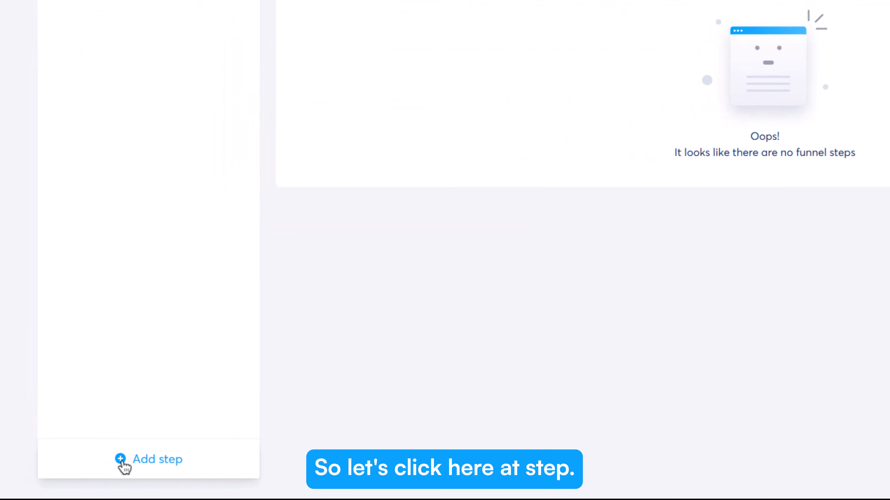
pyautogui.click(123, 462)
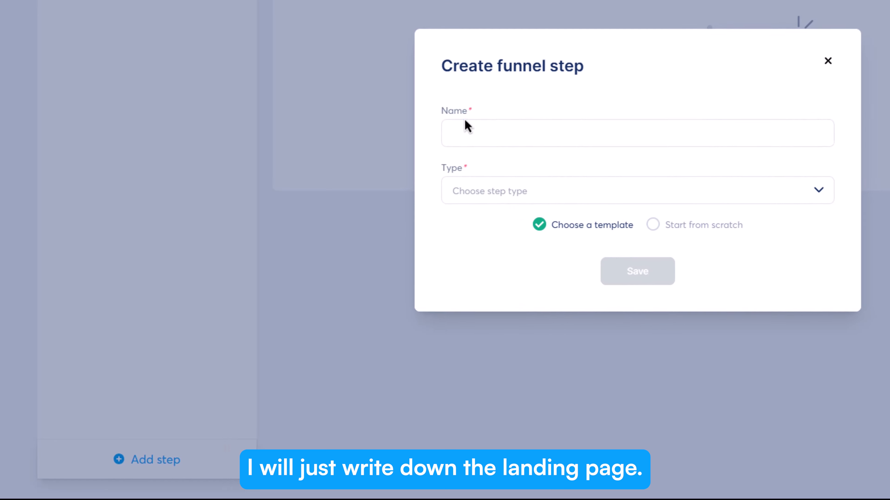
pyautogui.click(468, 131)
pyautogui.write('Landi')
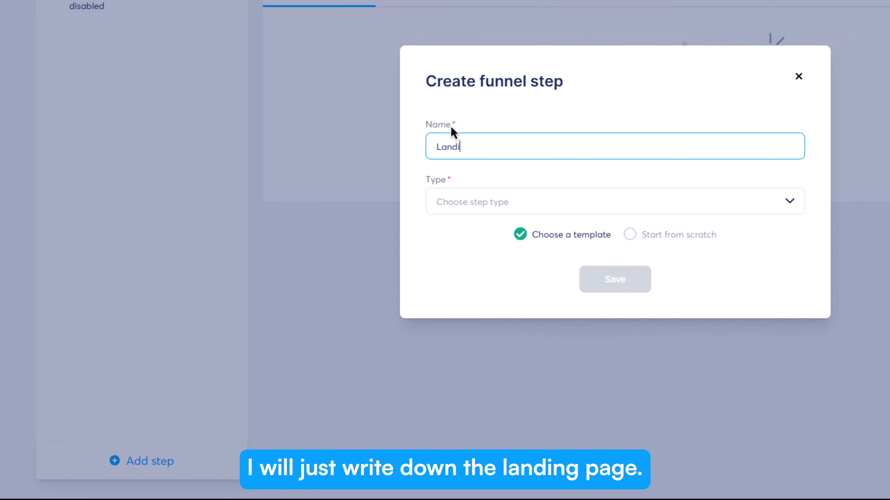
pyautogui.write('ng Page')
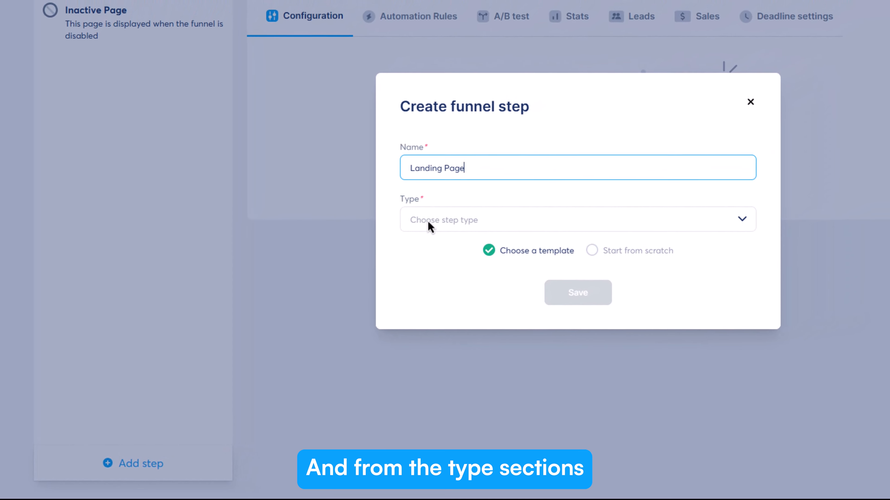
# Set the funnel step's type to Squeeze page and save it with the option to choose a template.
pyautogui.click(427, 220)
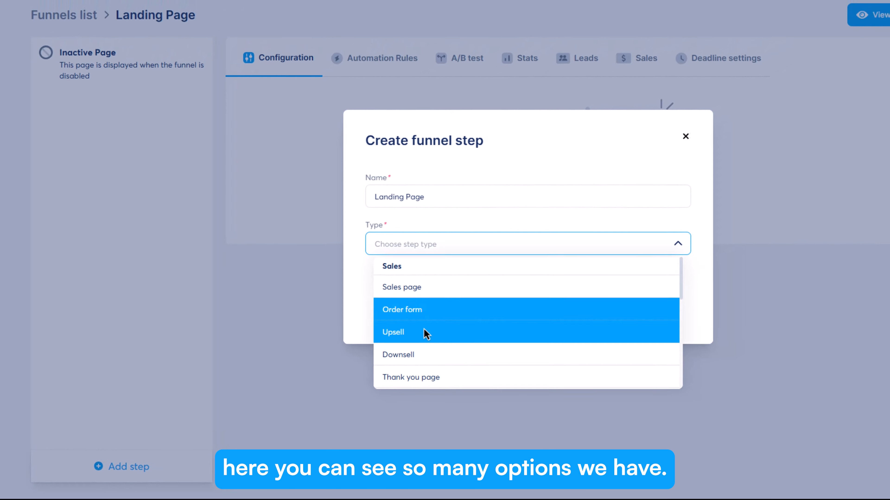
pyautogui.scroll(-2, 417, 331)
pyautogui.scroll(-3, 394, 340)
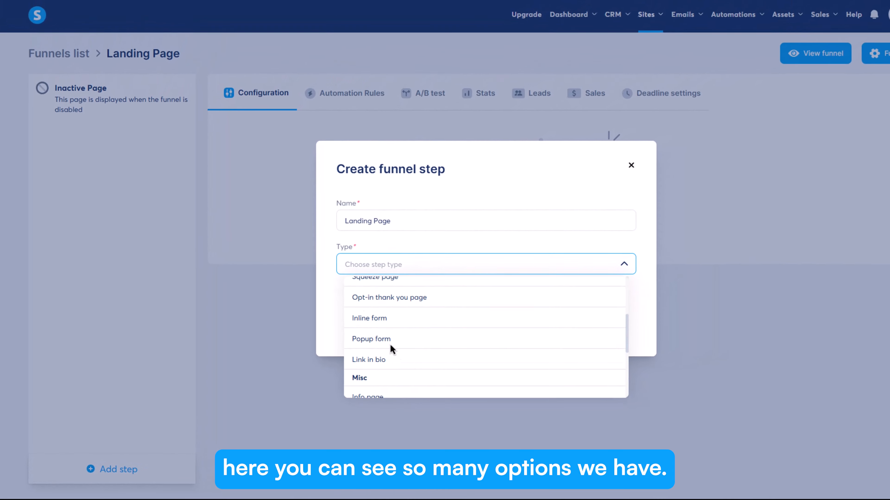
pyautogui.scroll(-3, 390, 345)
pyautogui.scroll(5, 393, 351)
pyautogui.scroll(-4, 392, 352)
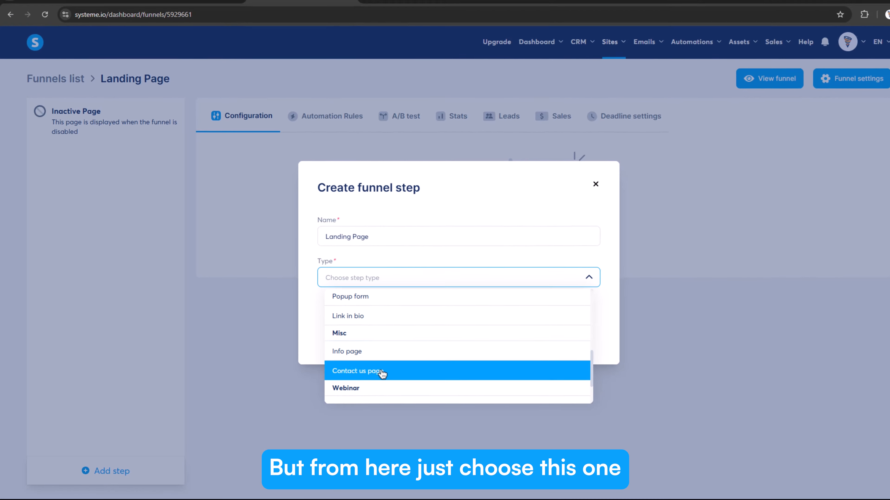
pyautogui.scroll(3, 380, 372)
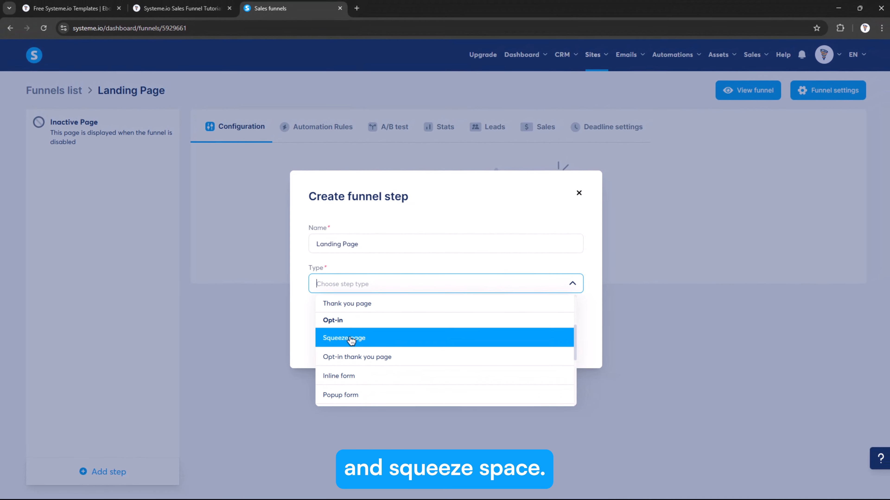
pyautogui.click(352, 339)
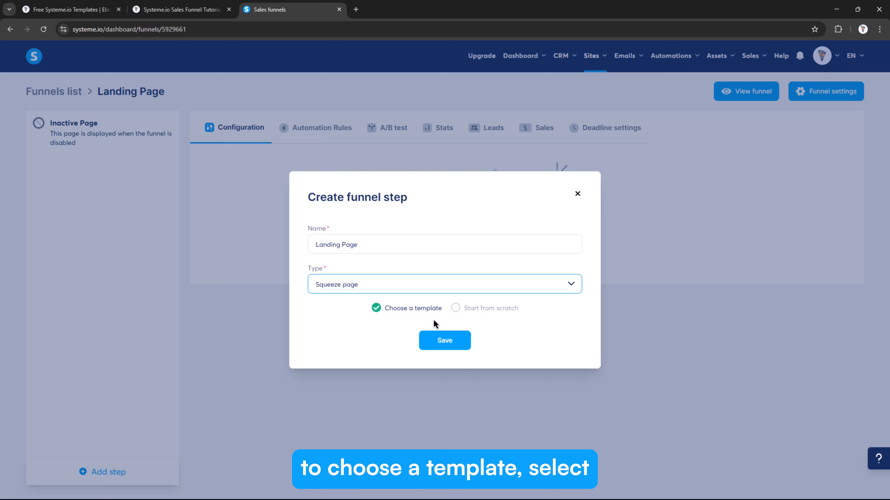
pyautogui.click(446, 339)
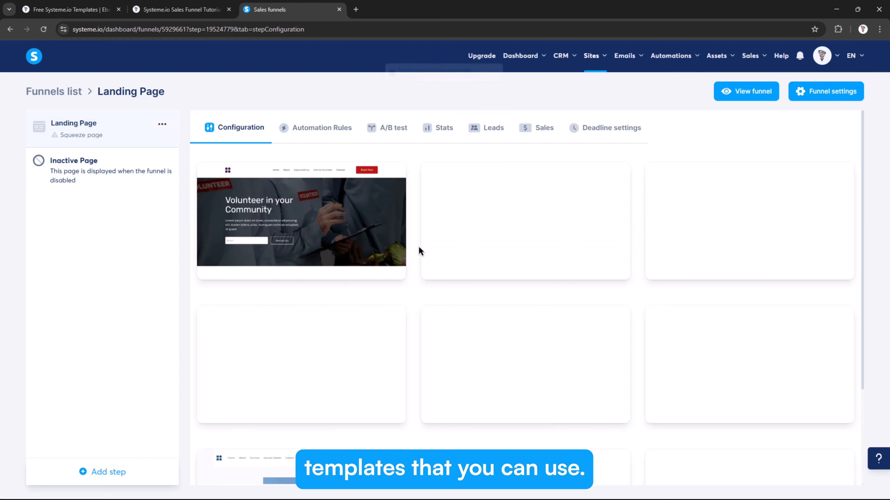
# Browse the squeeze page templates, preview the "Your trusted legal partner in challenging times" template and close the preview.
pyautogui.scroll(-3, 420, 251)
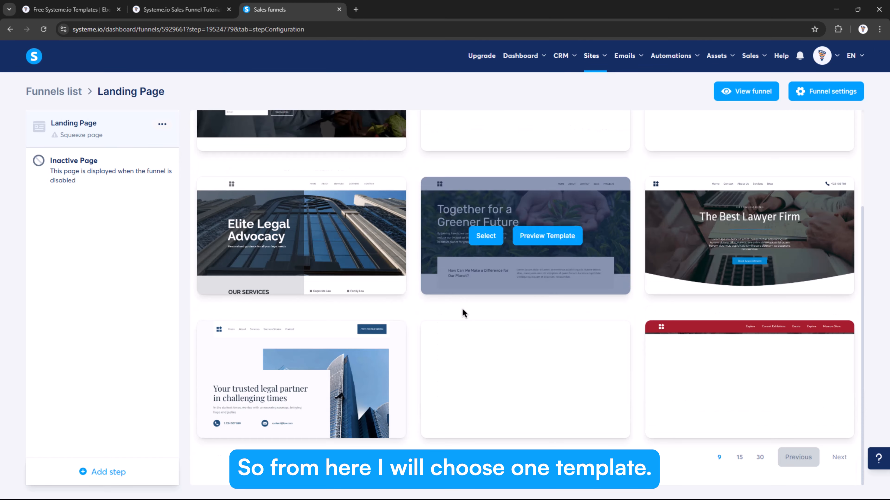
pyautogui.scroll(3, 463, 310)
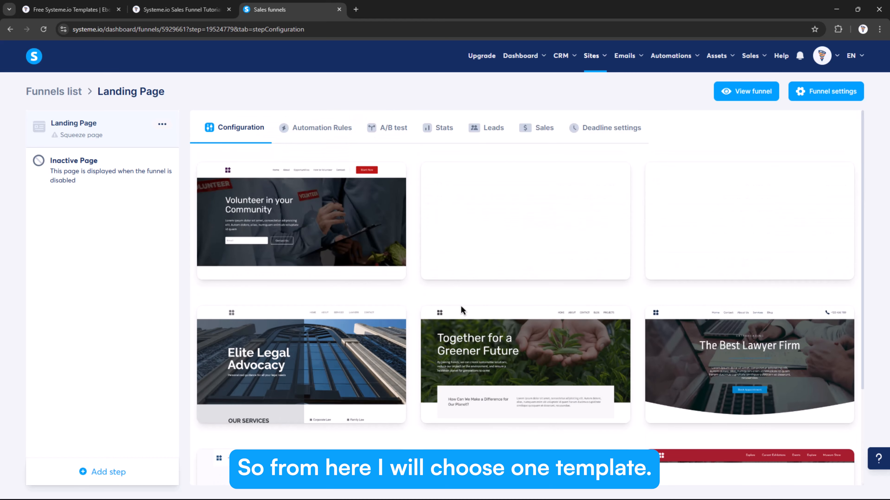
pyautogui.scroll(-3, 461, 310)
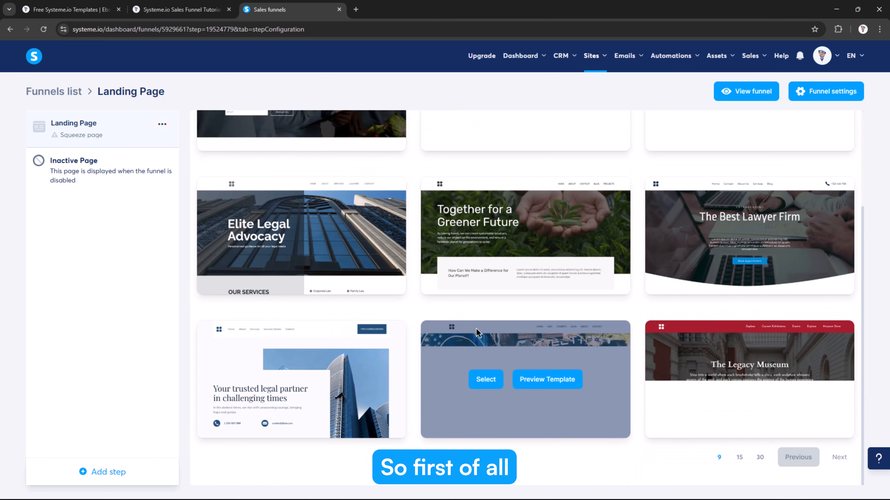
pyautogui.moveTo(491, 252)
pyautogui.moveTo(466, 325)
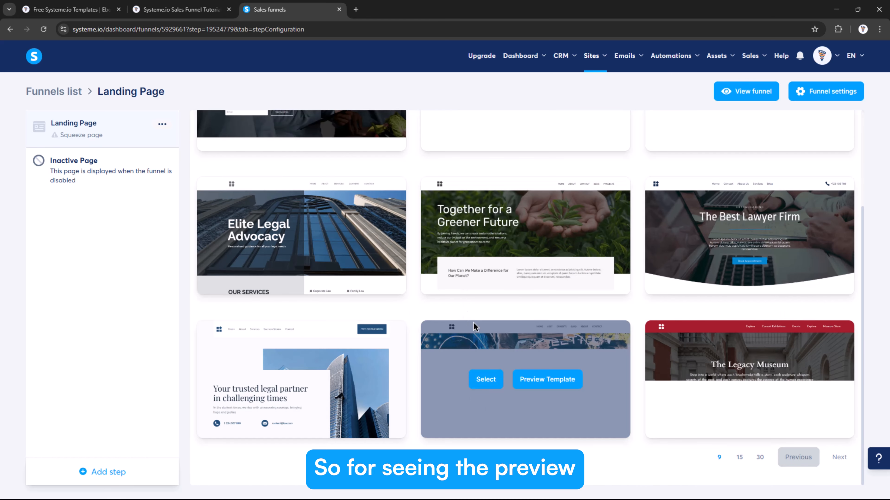
pyautogui.moveTo(448, 296)
pyautogui.moveTo(324, 387)
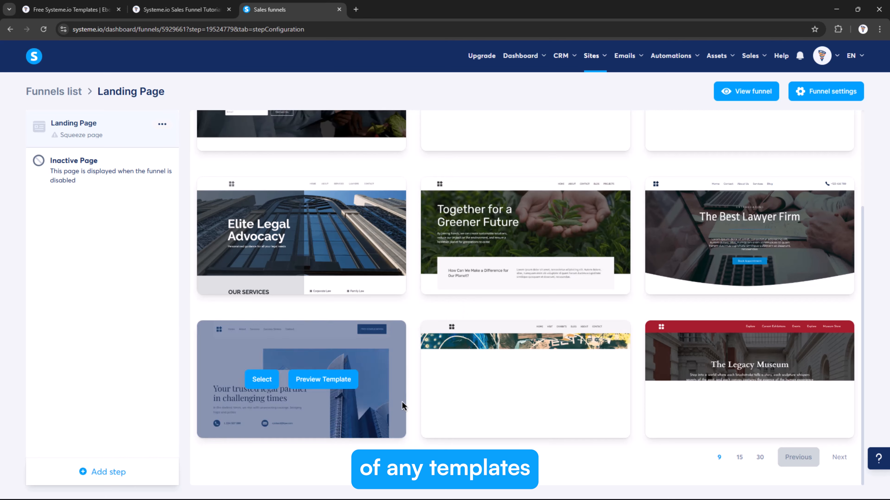
pyautogui.click(324, 380)
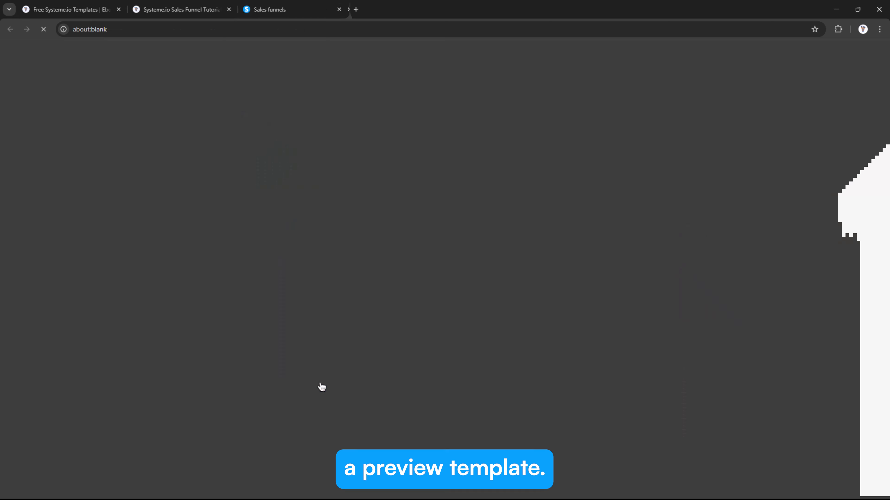
pyautogui.scroll(15, 376, 354)
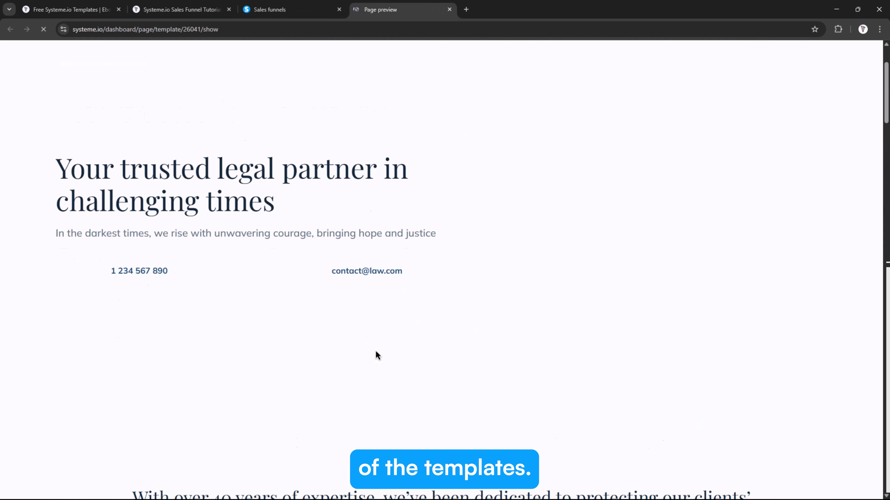
pyautogui.hotkey('ctrl', 'w')
# Go to the next page of templates and select the "Unlock creativity with our classes" template for the funnel step.
pyautogui.moveTo(601, 361)
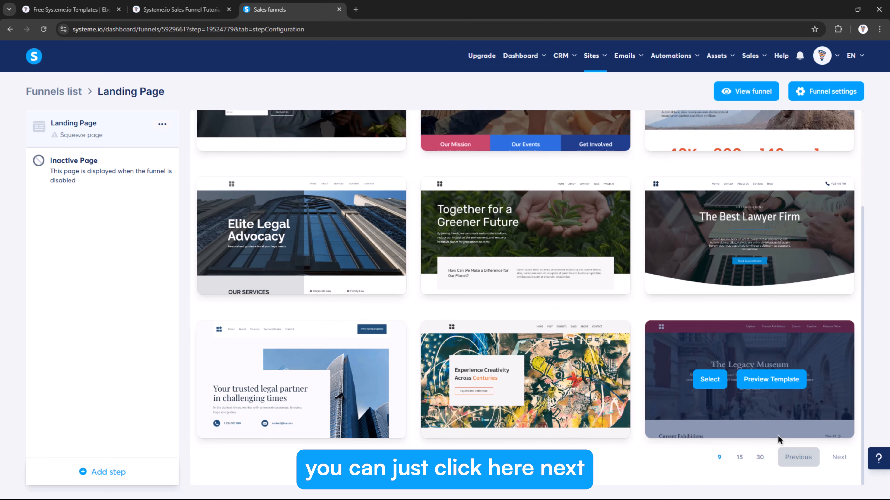
pyautogui.click(839, 458)
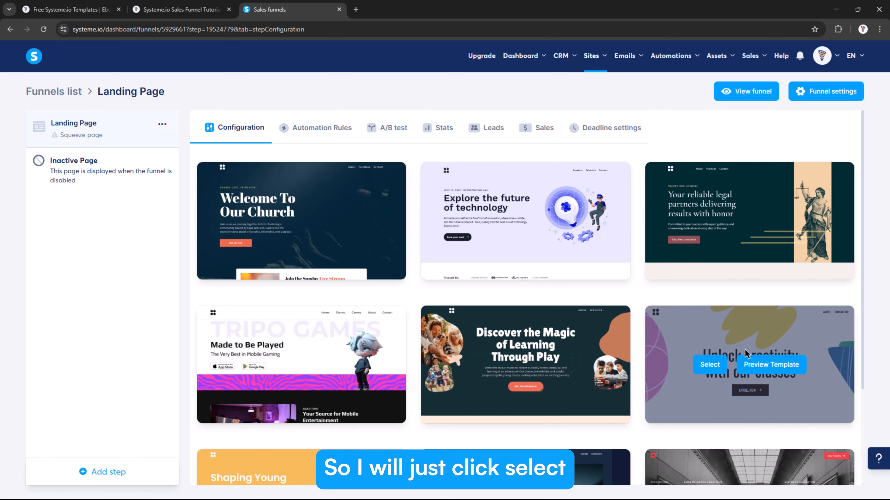
pyautogui.click(707, 365)
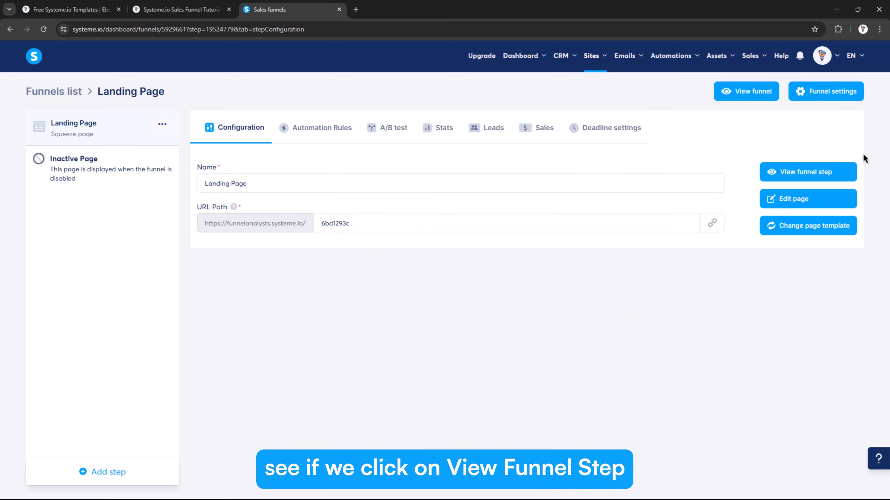
# View the live Landing Page funnel step and examine the path portion of its web address.
pyautogui.click(809, 173)
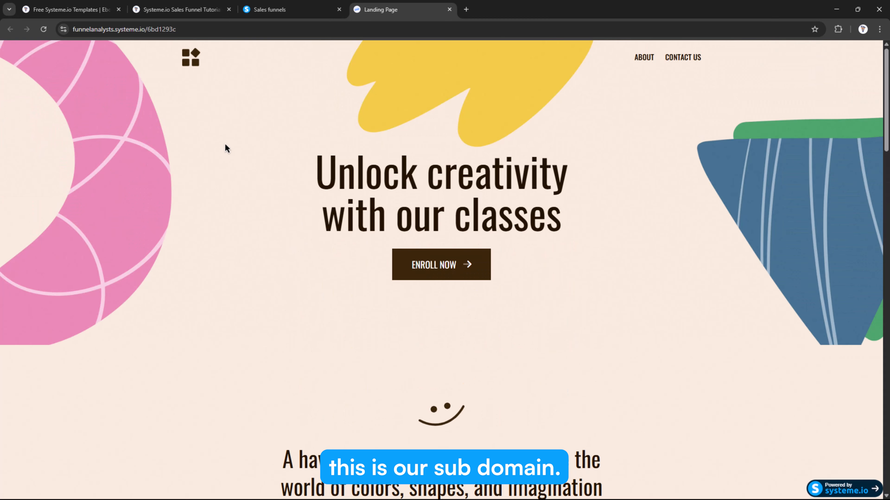
pyautogui.click(147, 32)
pyautogui.moveTo(168, 30); pyautogui.dragTo(197, 29)
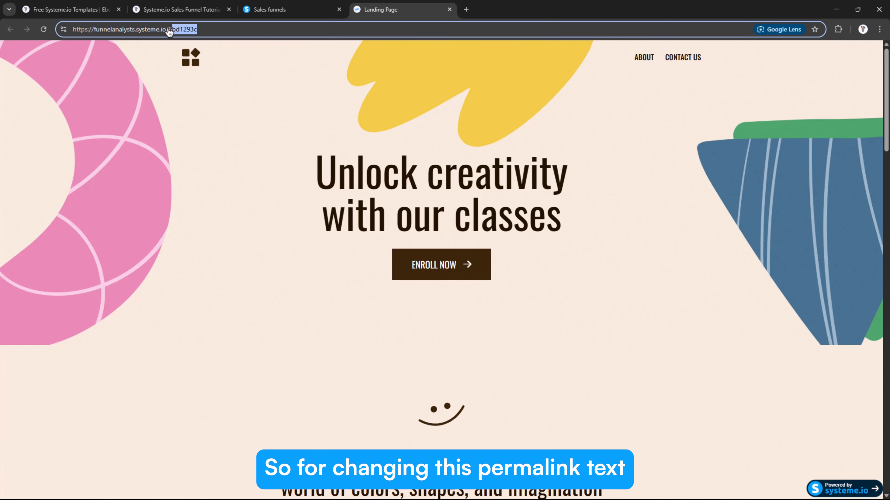
# Set the Landing Page funnel step's URL path to landing-pagee and save it.
pyautogui.click(294, 11)
pyautogui.click(376, 230)
pyautogui.doubleClick(377, 229)
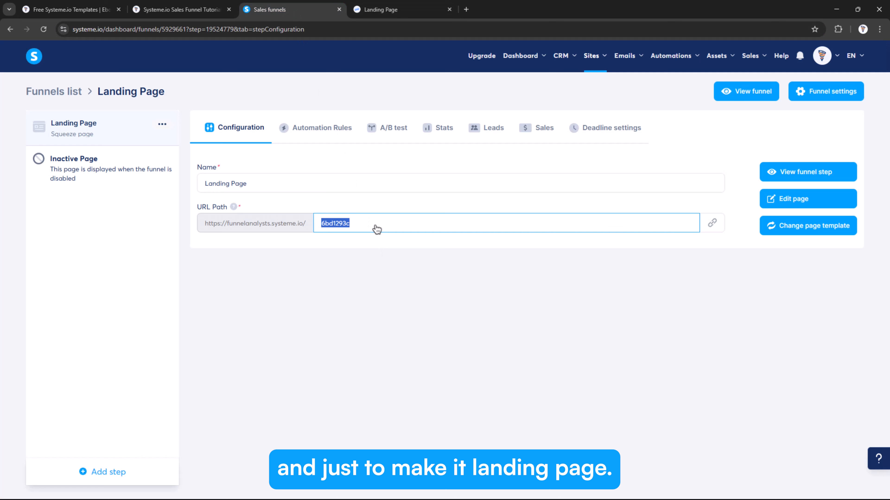
pyautogui.write('landing-page')
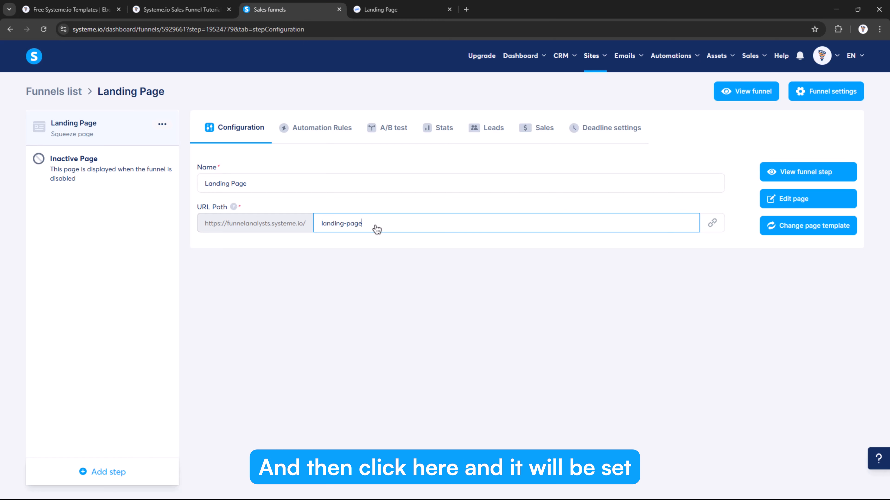
pyautogui.click(715, 226)
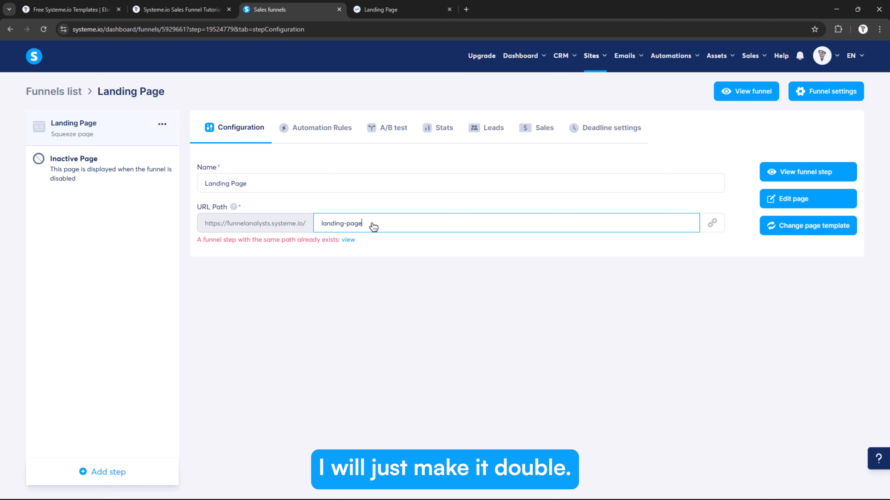
pyautogui.click(709, 231)
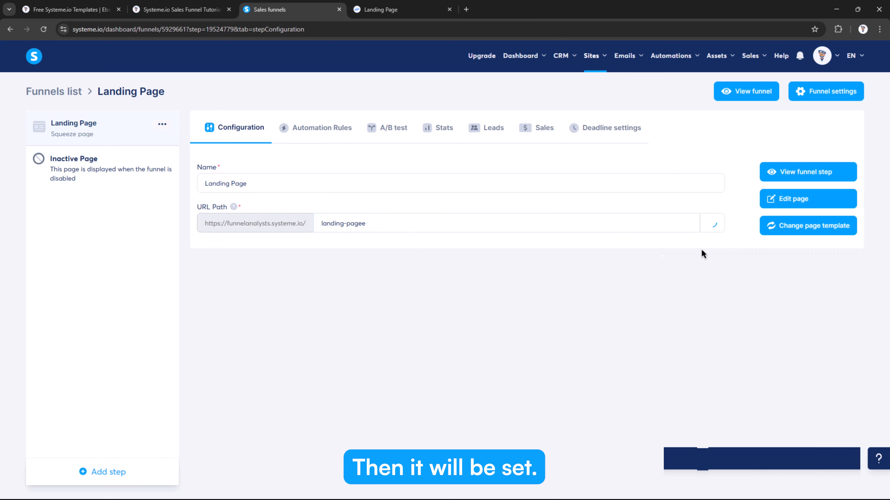
# View the live funnel step, examine the subdomain and path in its web address, and close both preview pages.
pyautogui.click(822, 172)
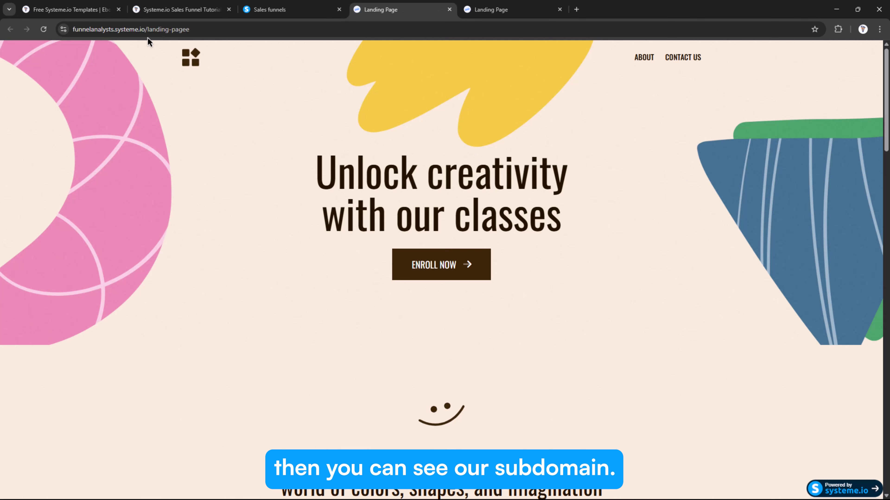
pyautogui.click(145, 34)
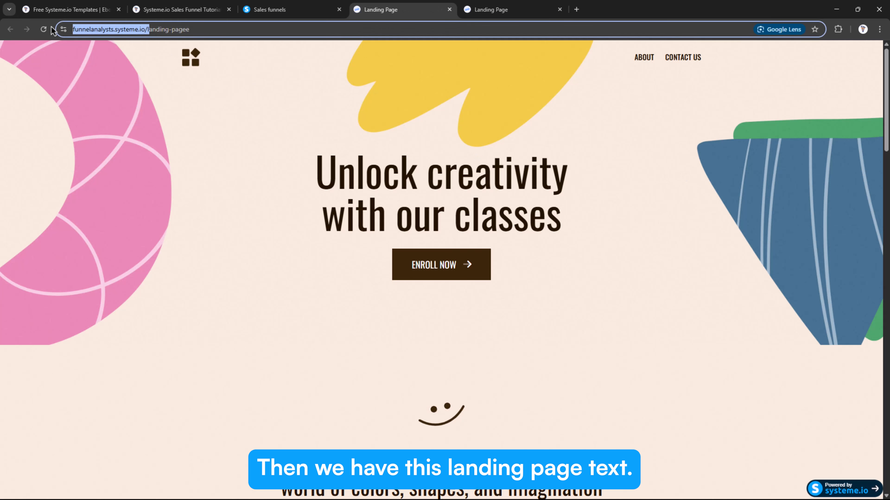
pyautogui.moveTo(253, 35); pyautogui.dragTo(173, 32)
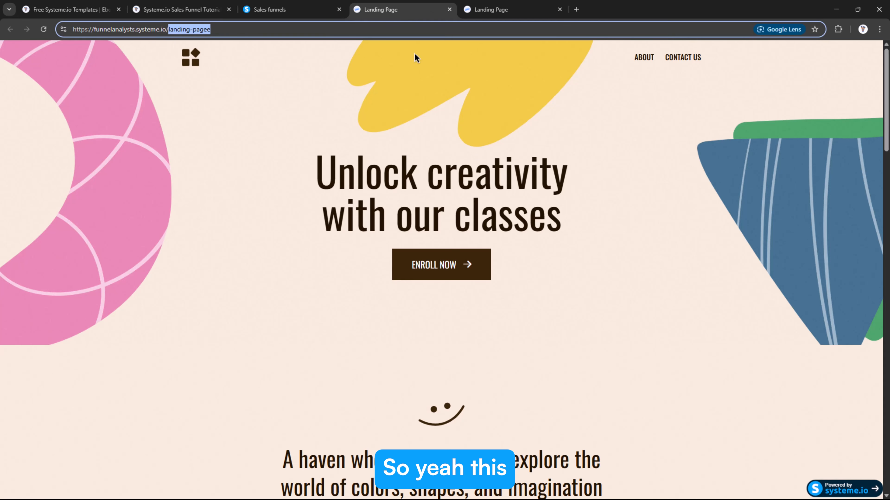
pyautogui.click(291, 10)
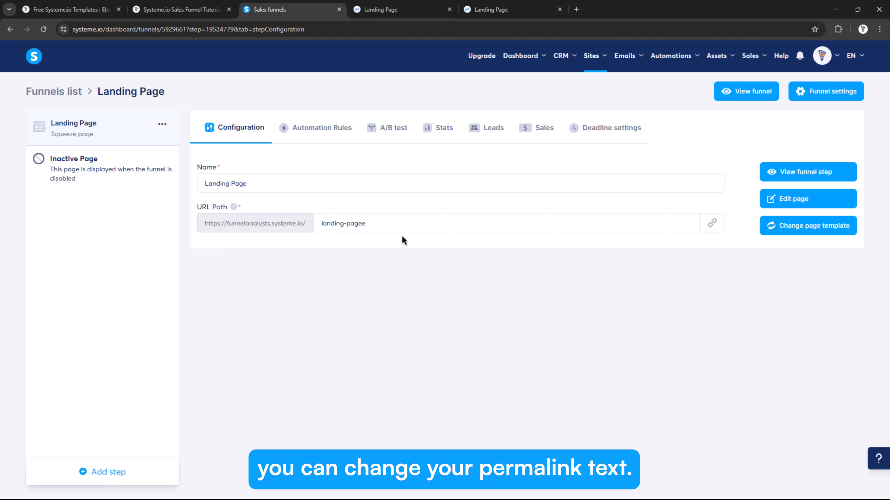
pyautogui.click(449, 9)
pyautogui.click(450, 10)
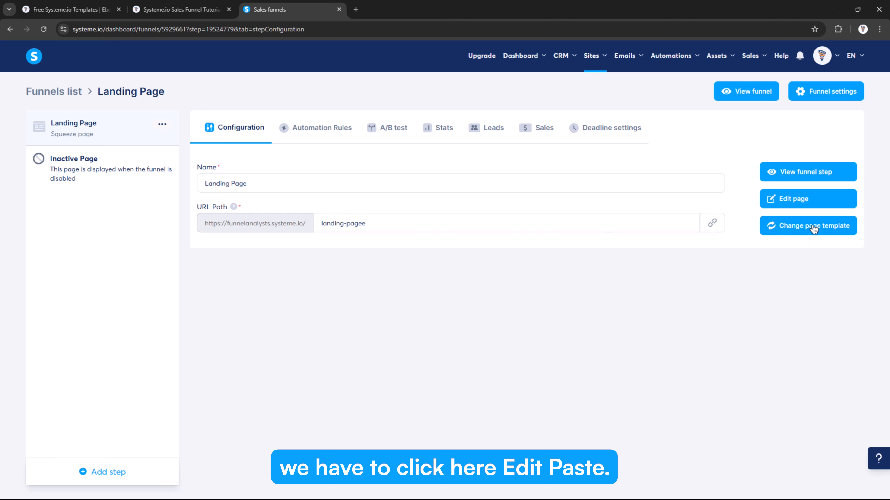
# Open the squeeze page for editing and replace the main headline with "How to build a High Converting Landing Page".
pyautogui.click(813, 200)
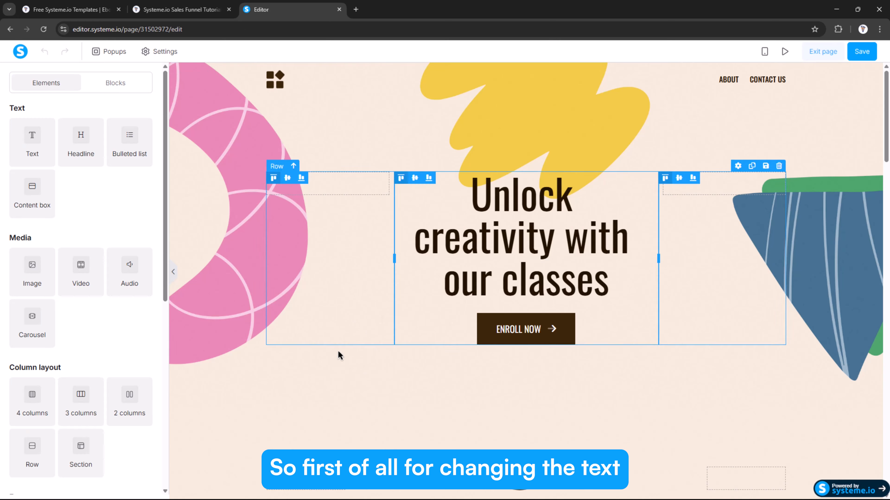
pyautogui.doubleClick(550, 244)
pyautogui.moveTo(609, 291); pyautogui.dragTo(479, 208)
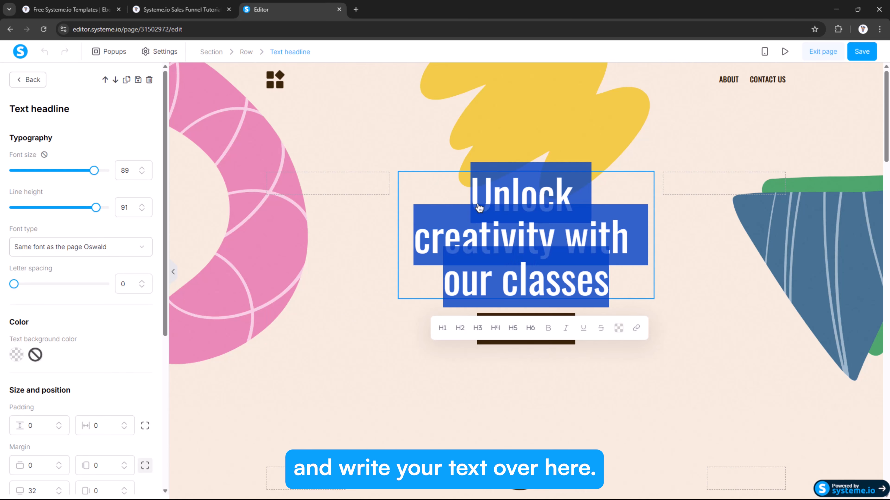
pyautogui.write('How')
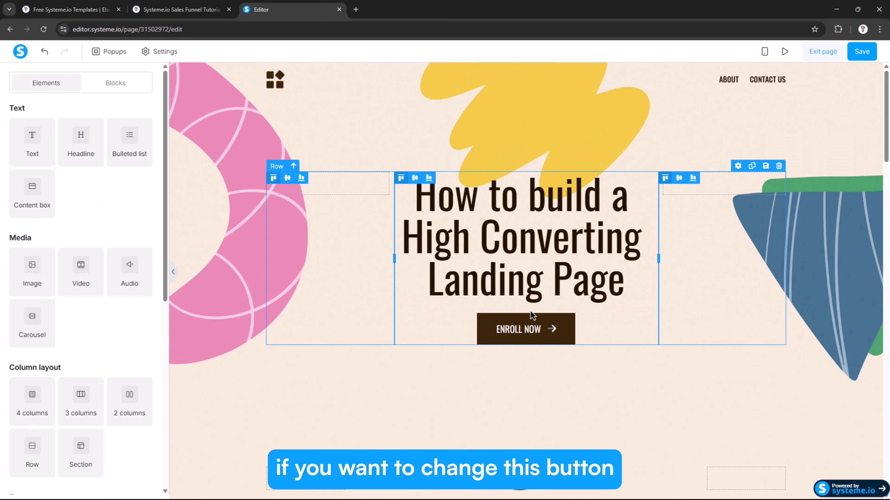
# Change the text of the button under the headline to "Learn More".
pyautogui.click(519, 335)
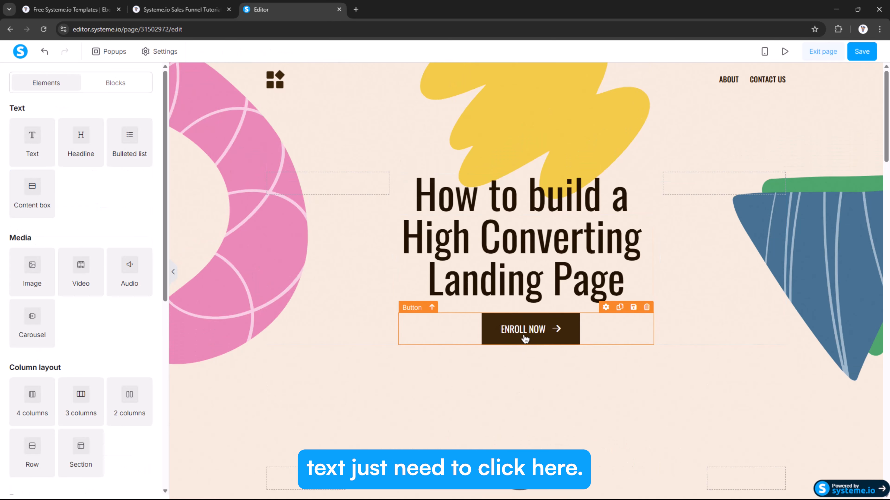
pyautogui.click(522, 338)
pyautogui.scroll(-8, 101, 316)
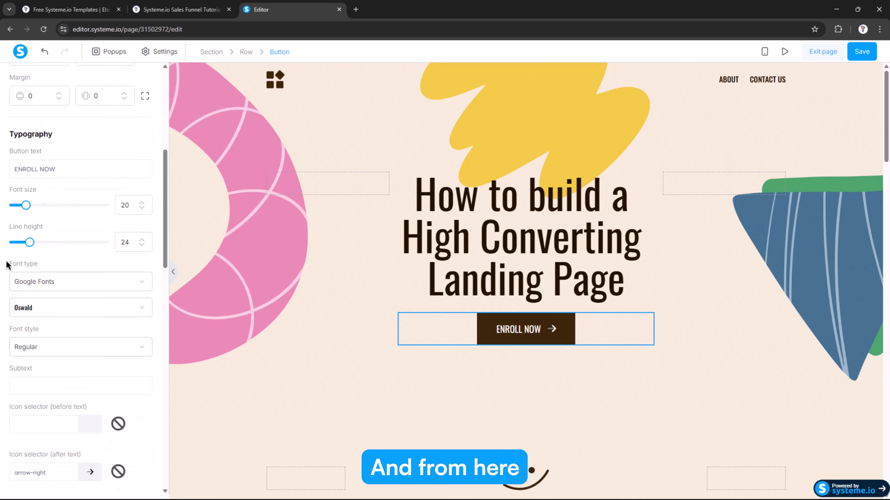
pyautogui.moveTo(72, 132); pyautogui.dragTo(0, 138)
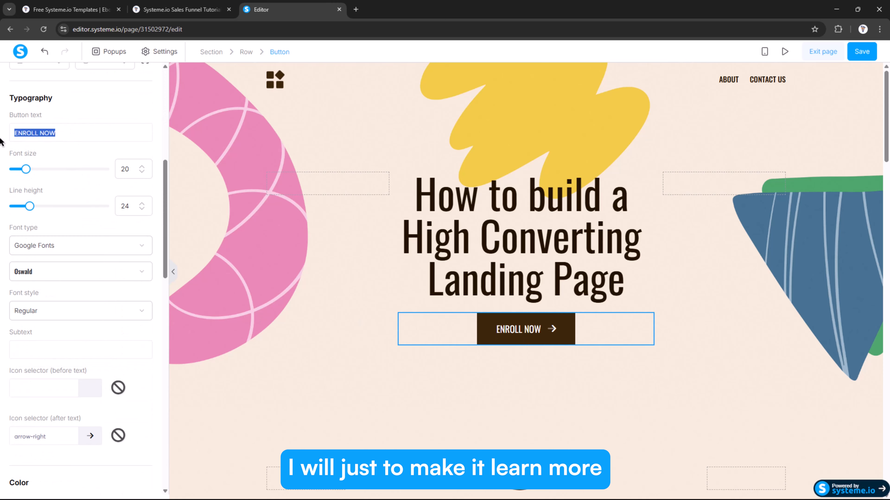
pyautogui.write('Lern')
pyautogui.press('BackSpace')
pyautogui.press('BackSpace')
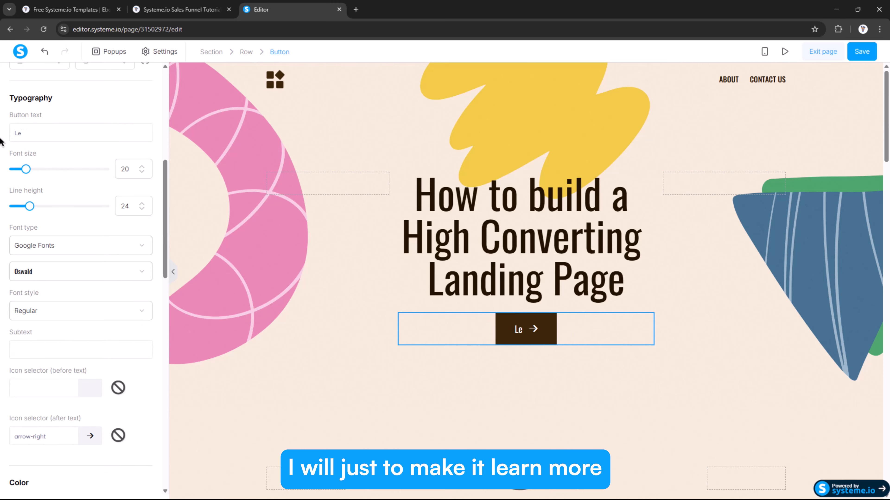
pyautogui.write('arn More')
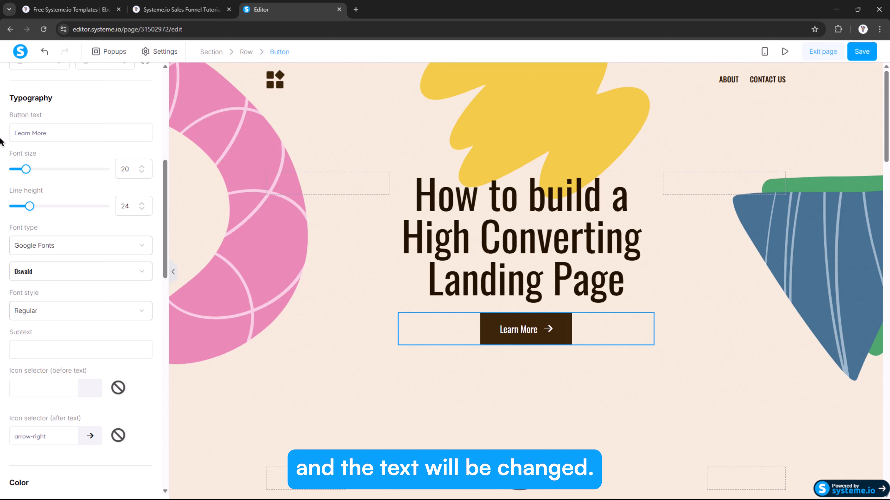
pyautogui.click(511, 250)
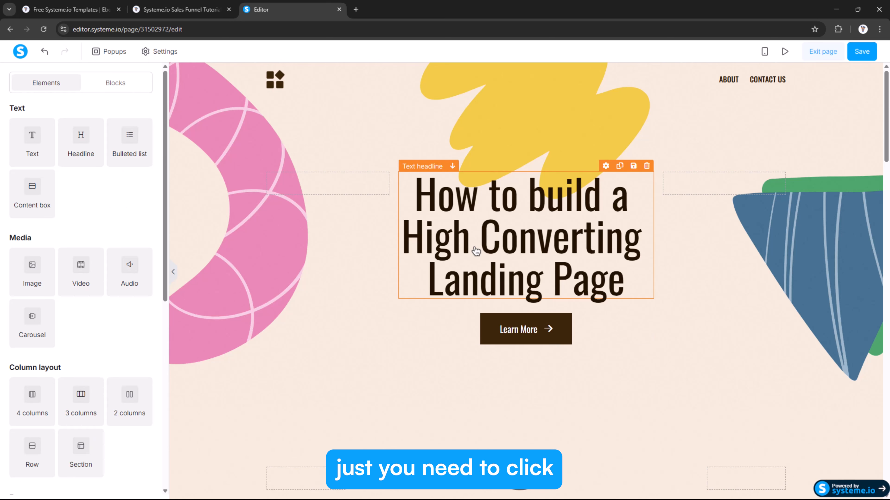
pyautogui.doubleClick(515, 250)
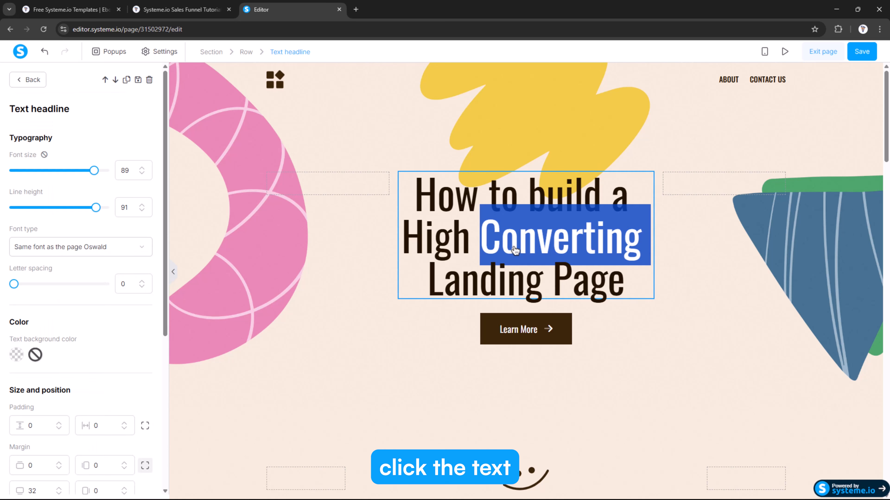
pyautogui.click(515, 250)
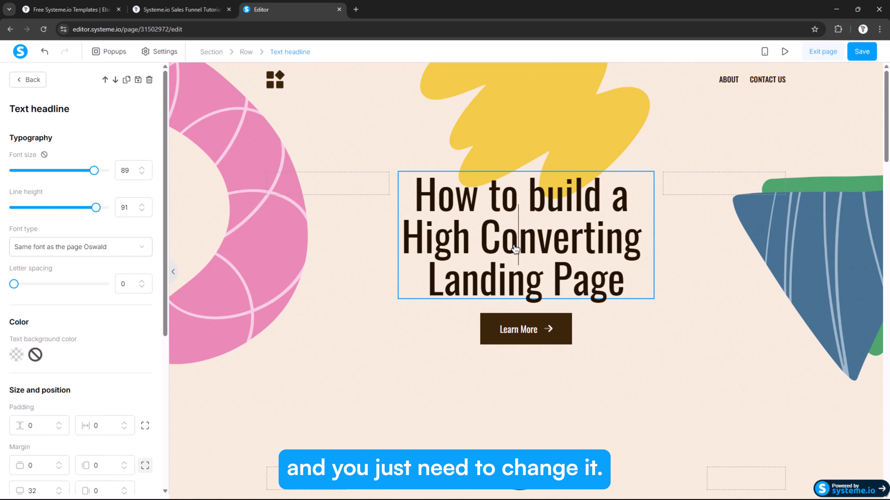
pyautogui.click(356, 317)
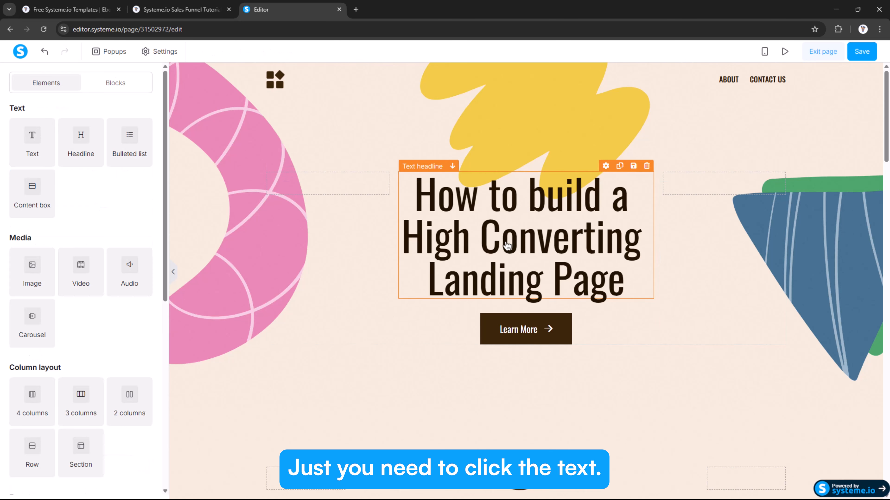
# Color the entire main headline text yellow using the default color F8E71C.
pyautogui.doubleClick(550, 237)
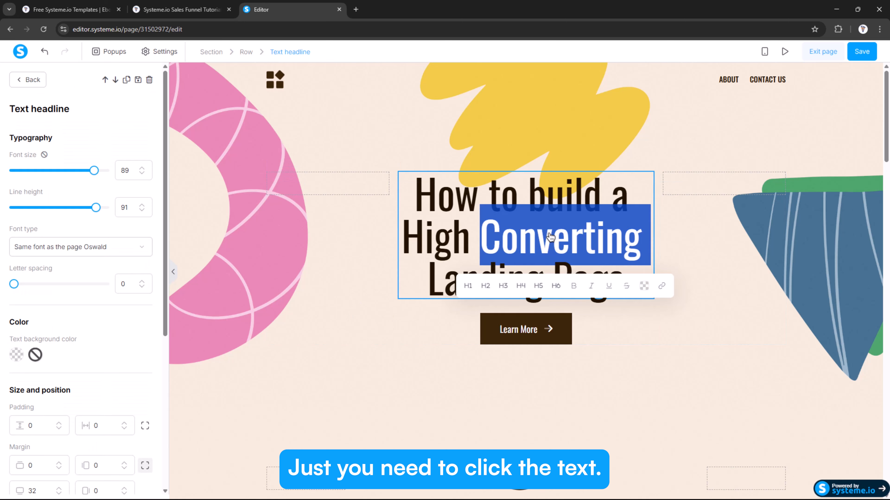
pyautogui.click(551, 239)
pyautogui.moveTo(625, 284); pyautogui.dragTo(407, 213)
pyautogui.tripleClick(543, 245)
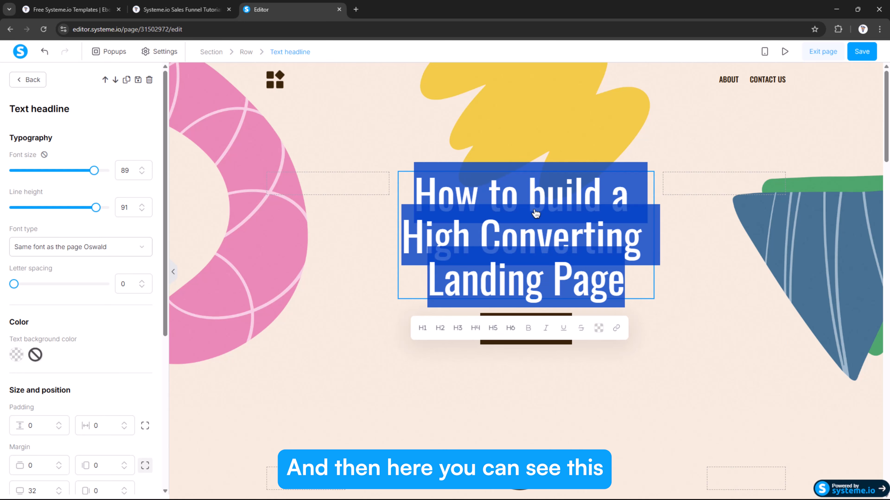
pyautogui.click(598, 329)
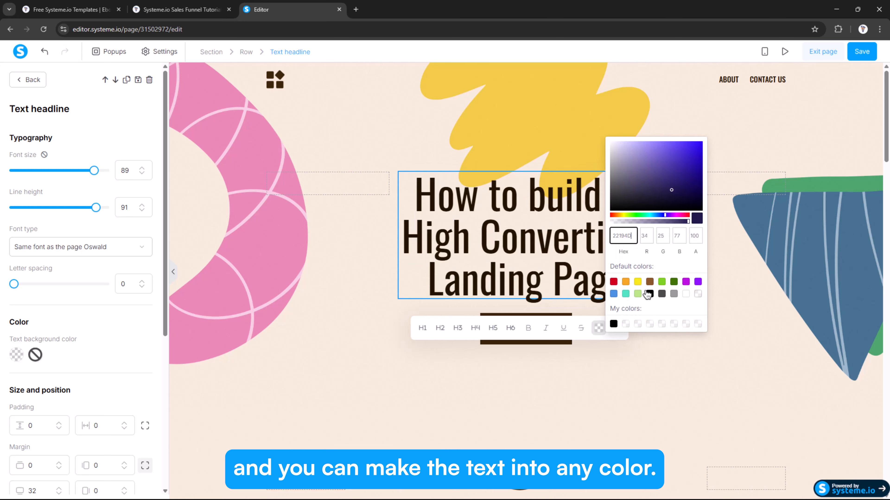
pyautogui.click(638, 281)
pyautogui.click(542, 267)
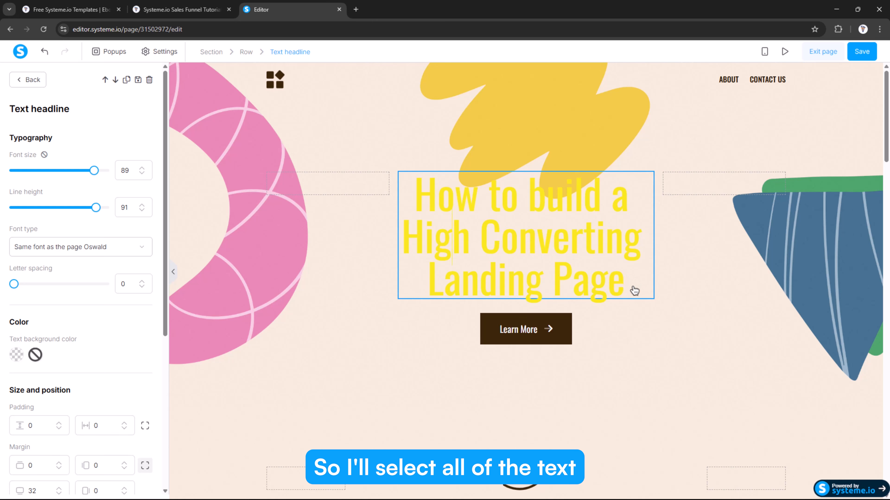
# Color the entire main headline text black using the saved custom color.
pyautogui.moveTo(634, 287); pyautogui.dragTo(412, 194)
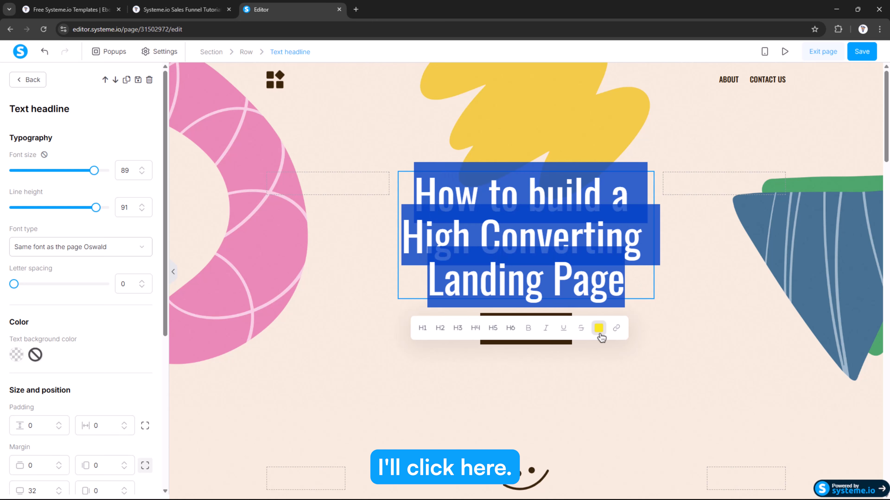
pyautogui.click(600, 330)
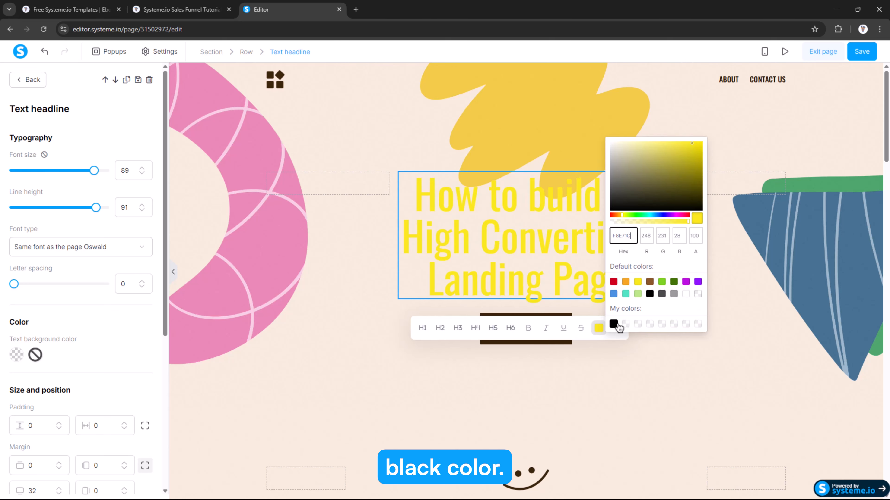
pyautogui.click(613, 324)
pyautogui.click(324, 272)
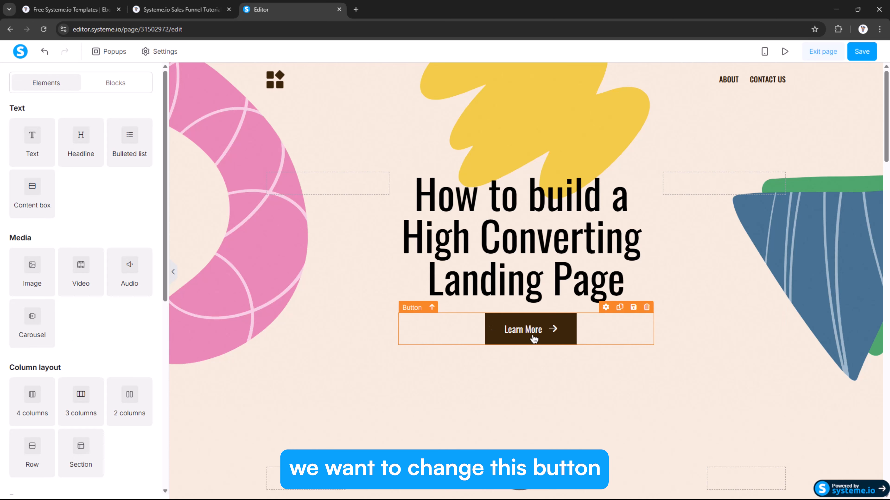
# Set the Learn More button's background to the default orange color F5A623, after trying yellow F8E71C.
pyautogui.click(494, 328)
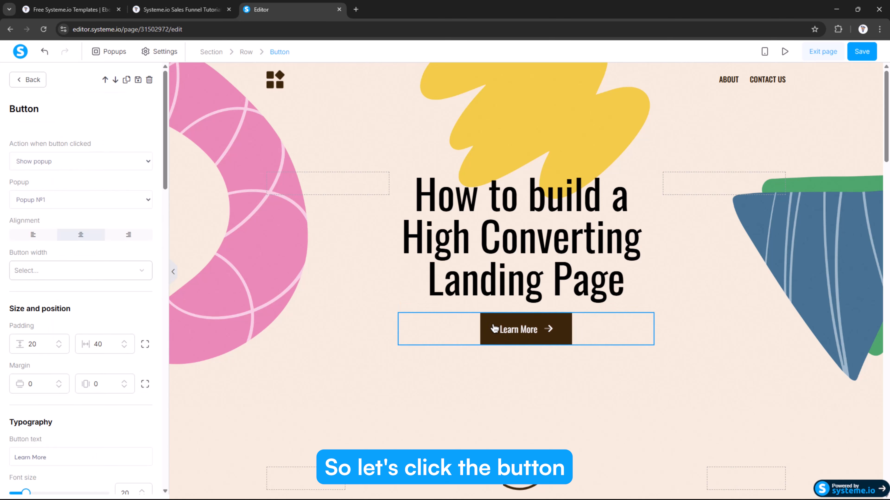
pyautogui.scroll(-5, 58, 263)
pyautogui.scroll(5, 51, 246)
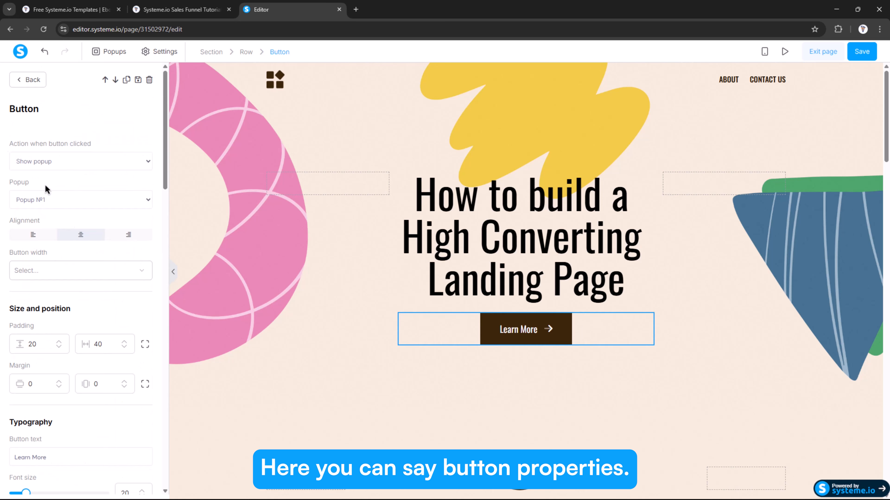
pyautogui.scroll(-10, 33, 224)
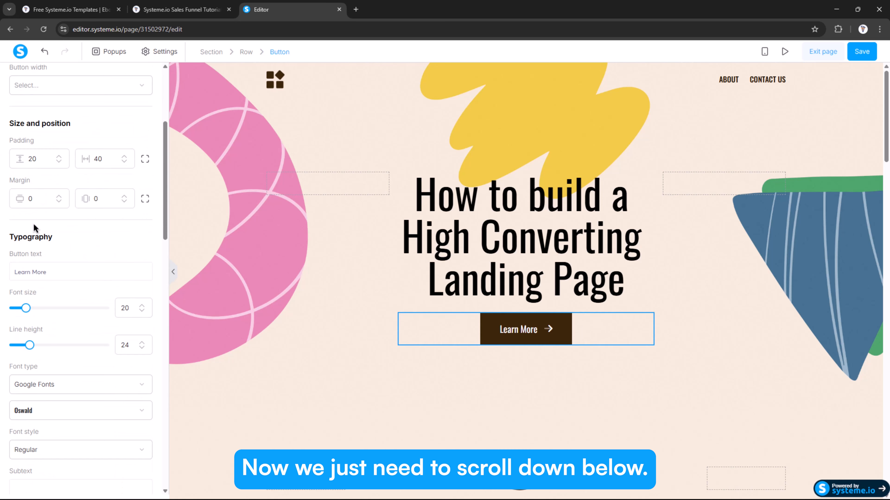
pyautogui.scroll(-4, 35, 228)
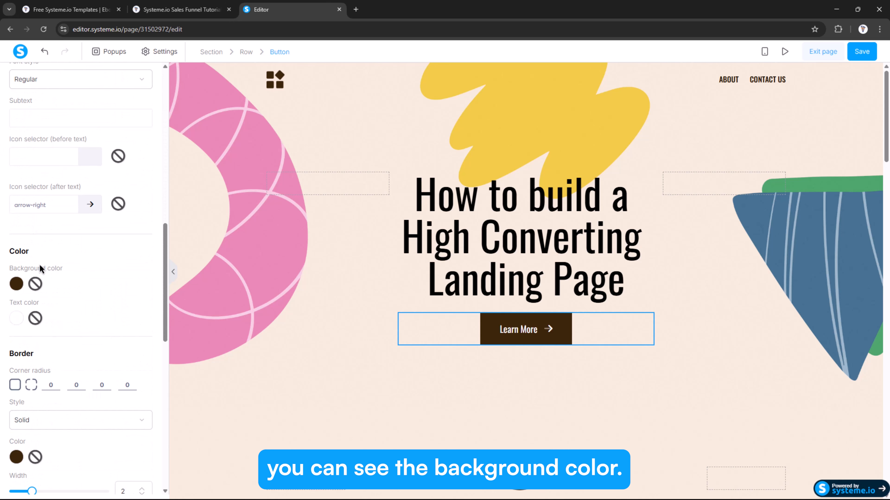
pyautogui.click(16, 284)
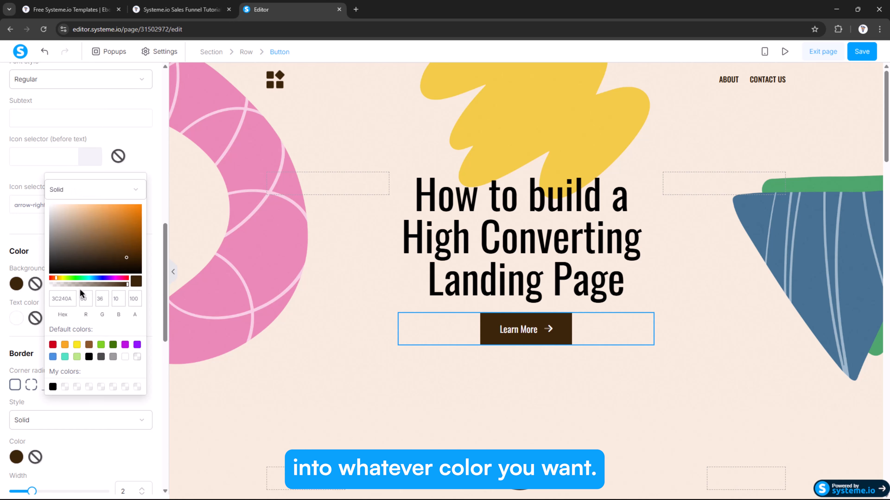
pyautogui.click(77, 346)
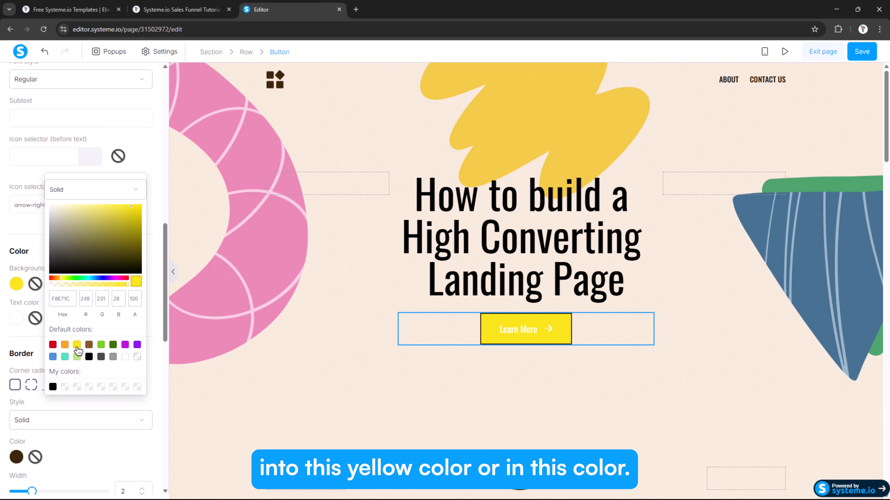
pyautogui.click(65, 345)
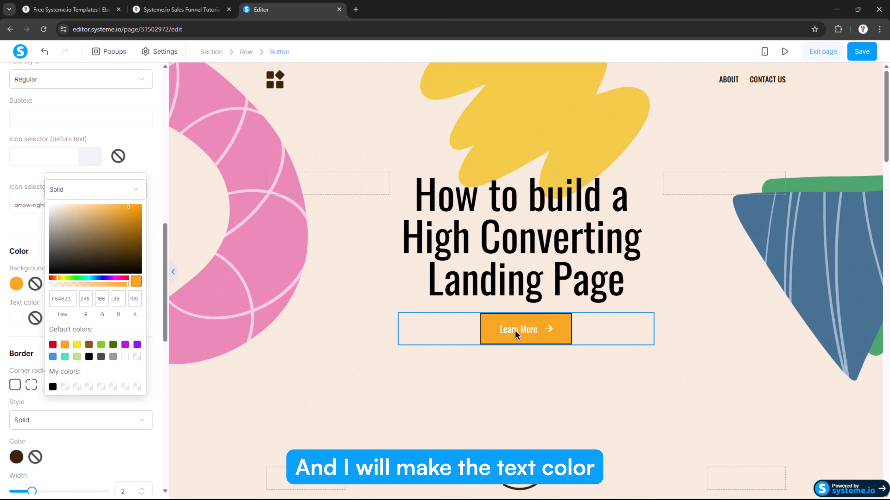
# Set the Learn More button's text color to the default black.
pyautogui.click(10, 338)
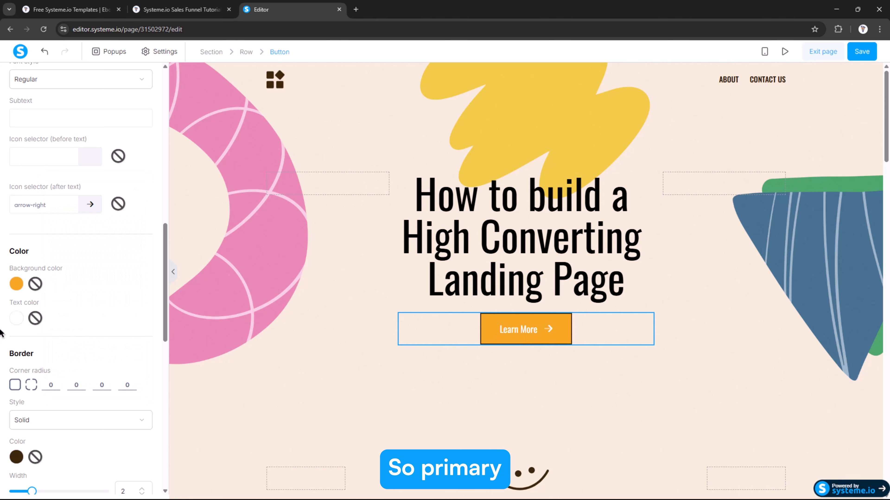
pyautogui.click(17, 322)
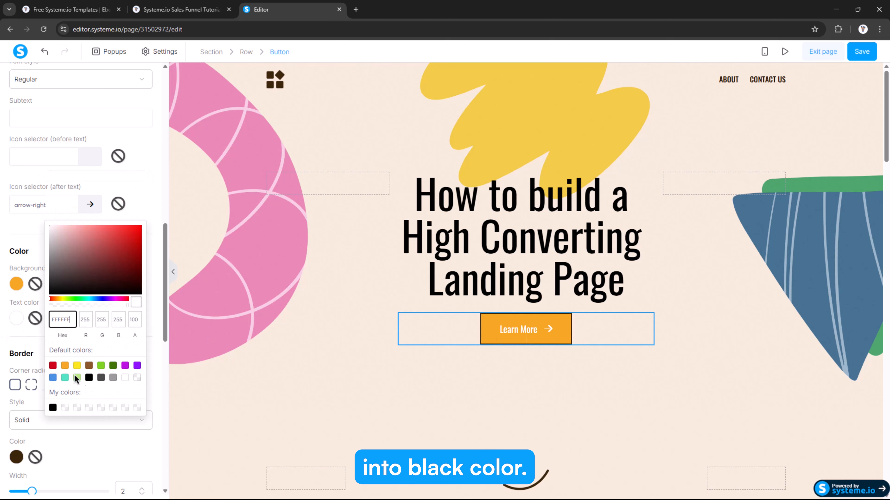
pyautogui.click(89, 377)
pyautogui.click(381, 371)
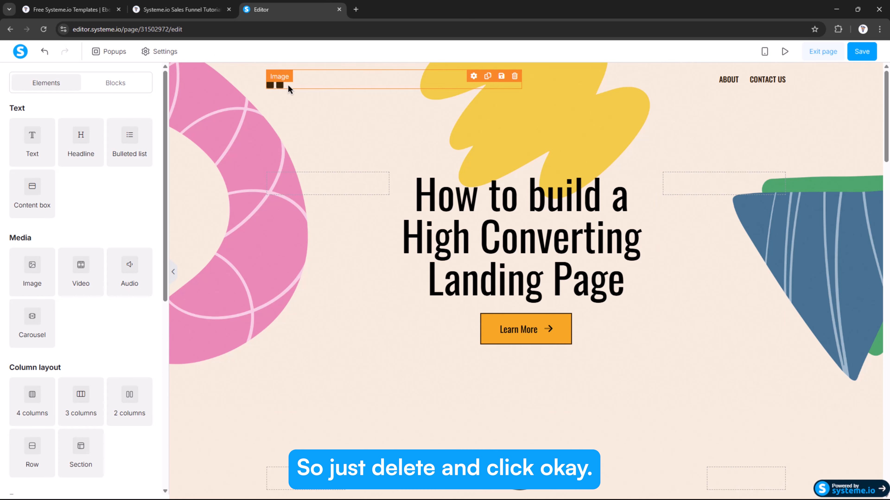
# Delete the logo image at the top of the page and the entire row holding the ABOUT and CONTACT US links.
pyautogui.click(511, 80)
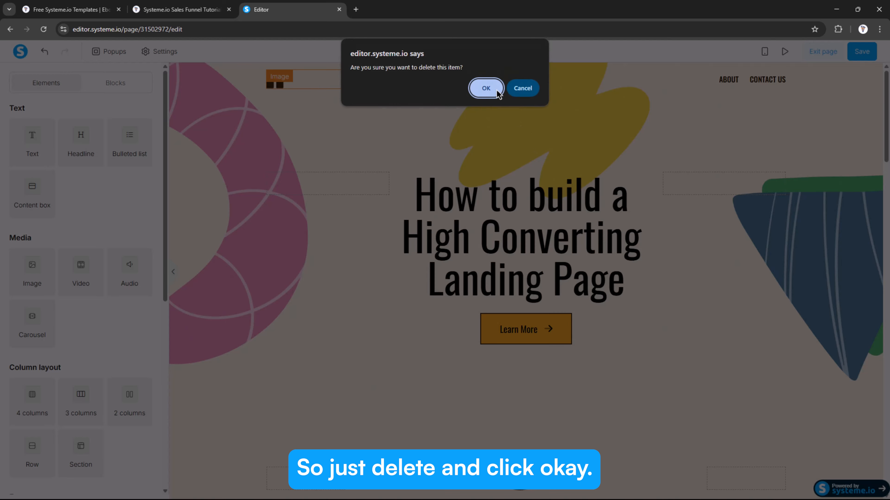
pyautogui.click(484, 85)
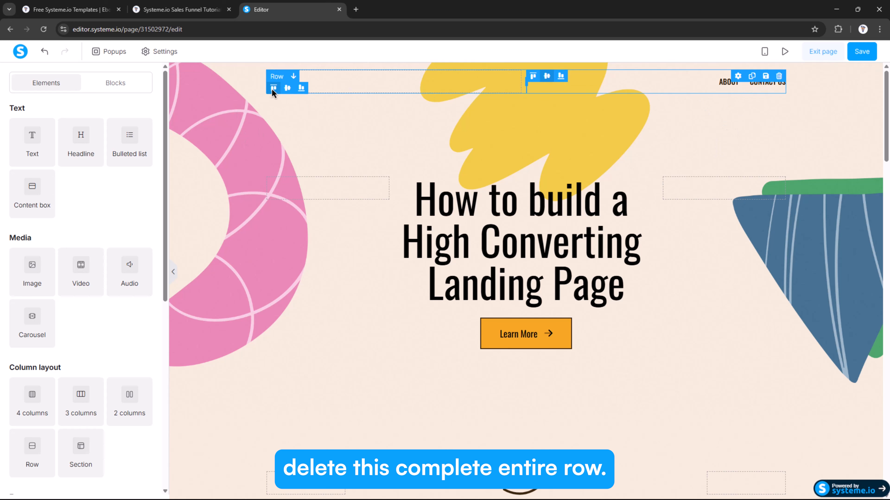
pyautogui.click(779, 77)
pyautogui.click(486, 89)
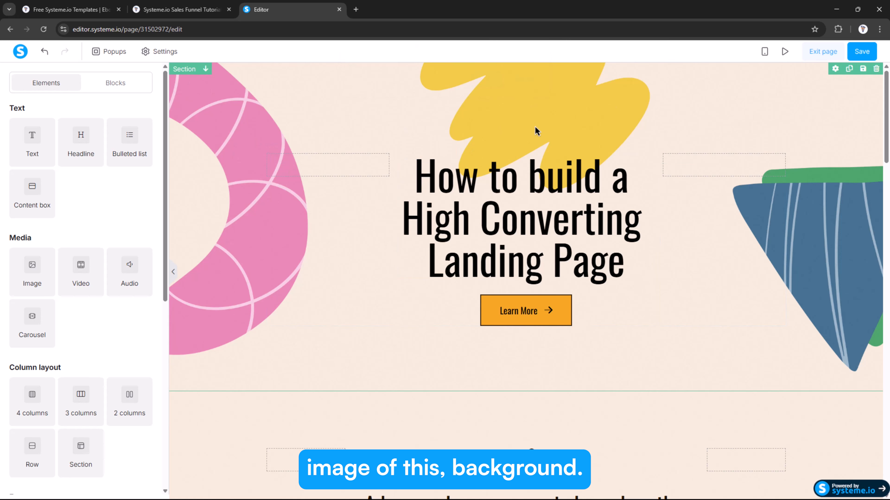
# Remove the background image hero-bg.png from the hero section and set the section's background color to white.
pyautogui.click(186, 72)
pyautogui.scroll(-3, 81, 280)
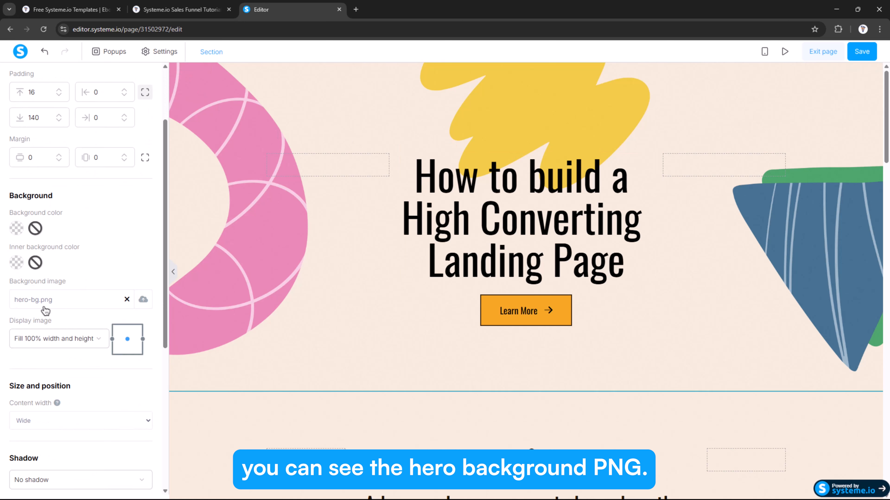
pyautogui.click(126, 300)
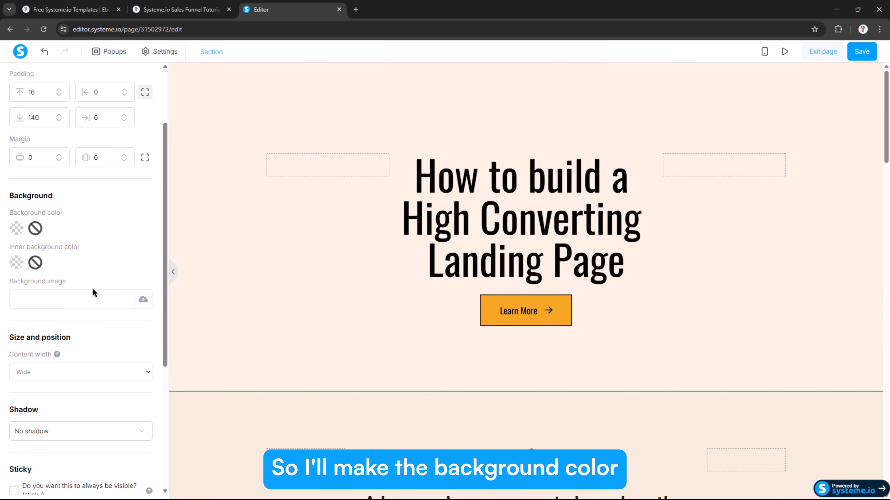
pyautogui.click(16, 230)
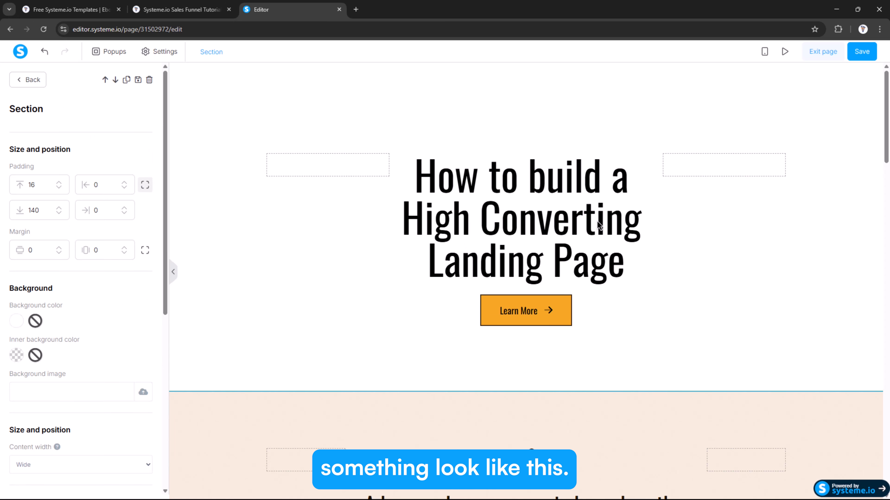
pyautogui.click(366, 256)
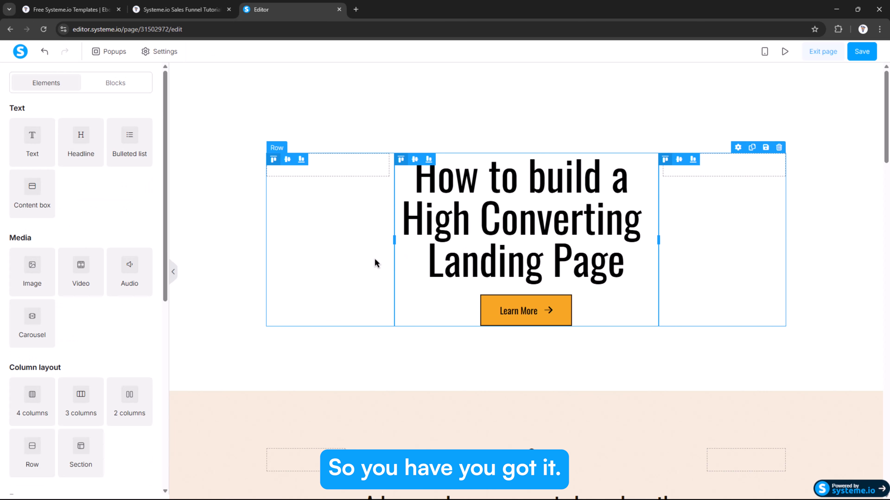
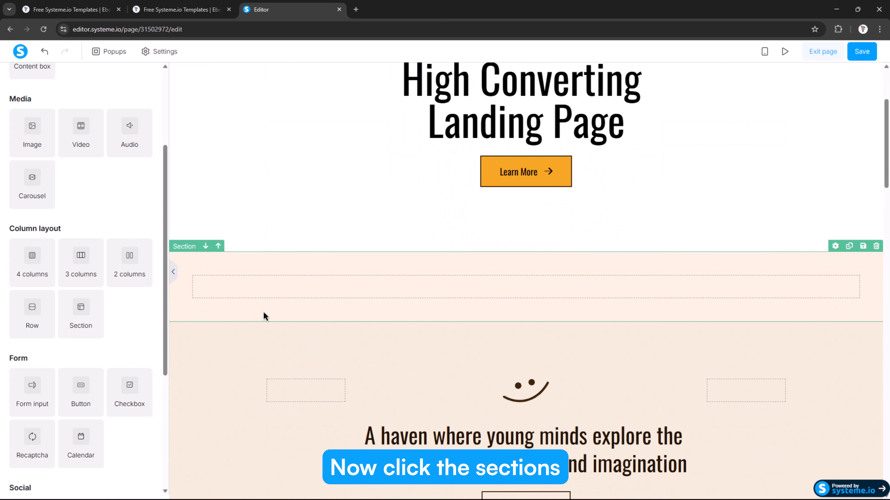
# Set the content width of the empty section below the hero to Medium.
pyautogui.click(184, 248)
pyautogui.click(43, 300)
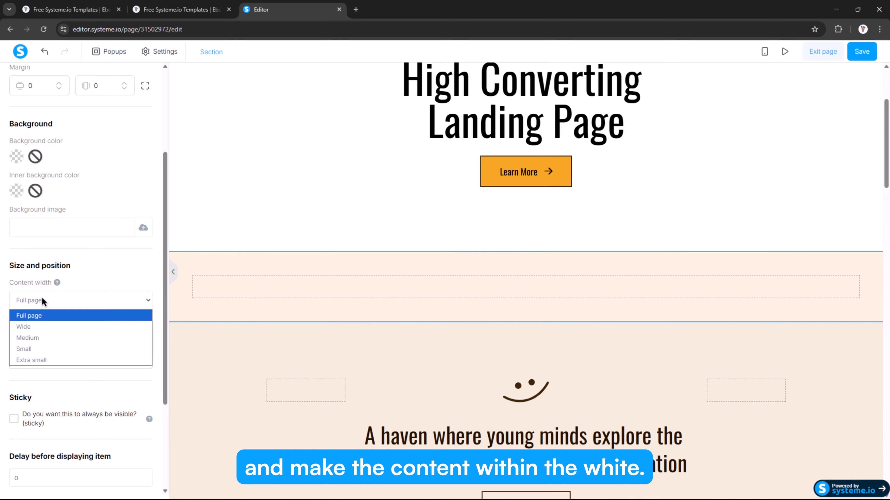
pyautogui.click(44, 300)
pyautogui.click(38, 303)
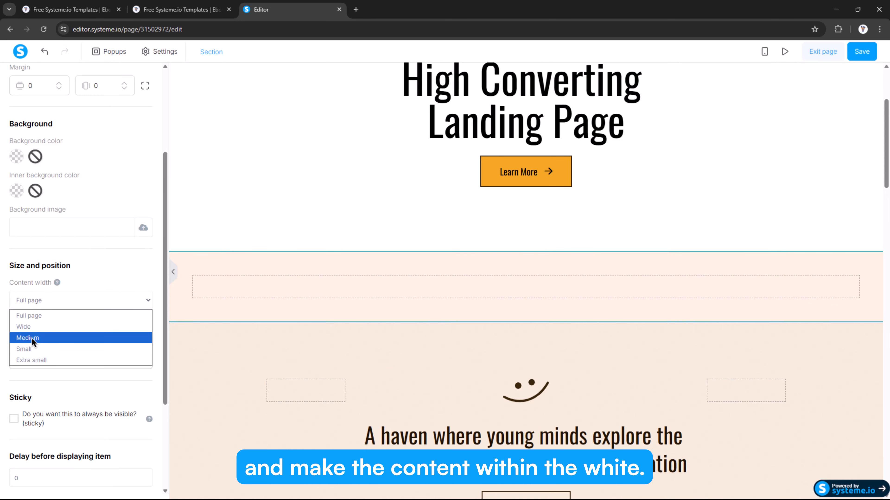
pyautogui.click(31, 338)
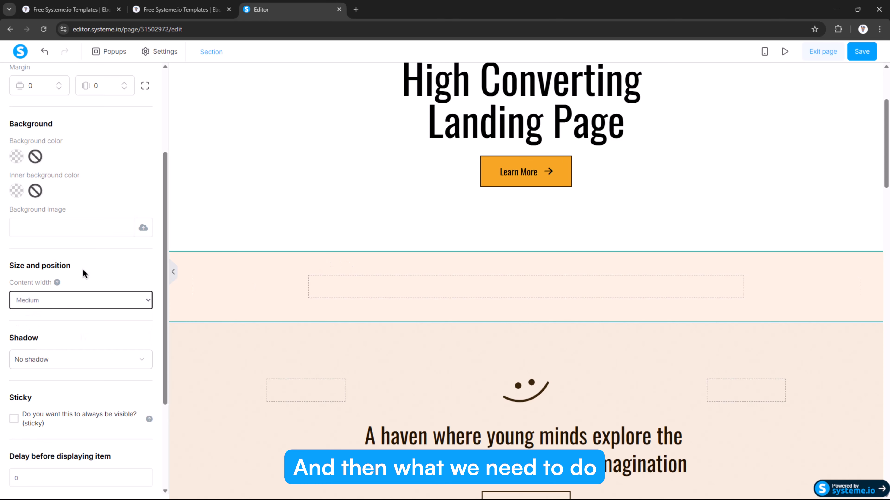
pyautogui.scroll(4, 83, 270)
pyautogui.click(29, 80)
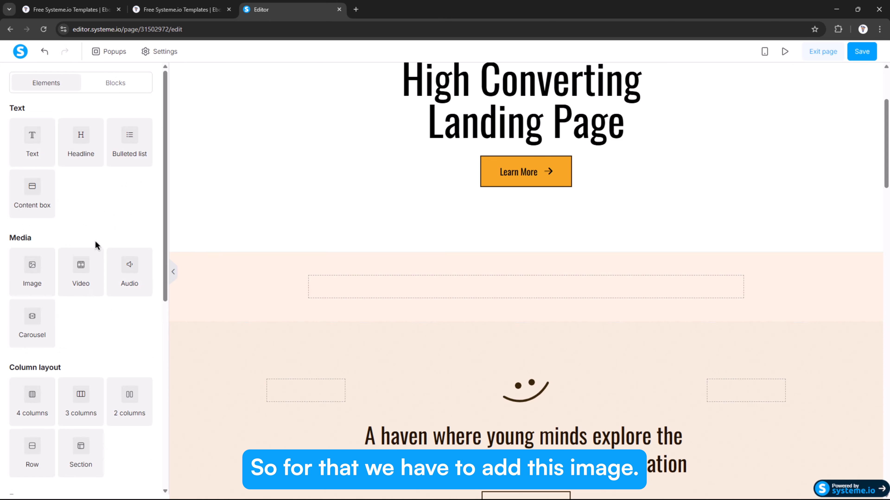
# Add an image element to the empty section and a headline element directly below it.
pyautogui.moveTo(31, 269); pyautogui.dragTo(522, 301)
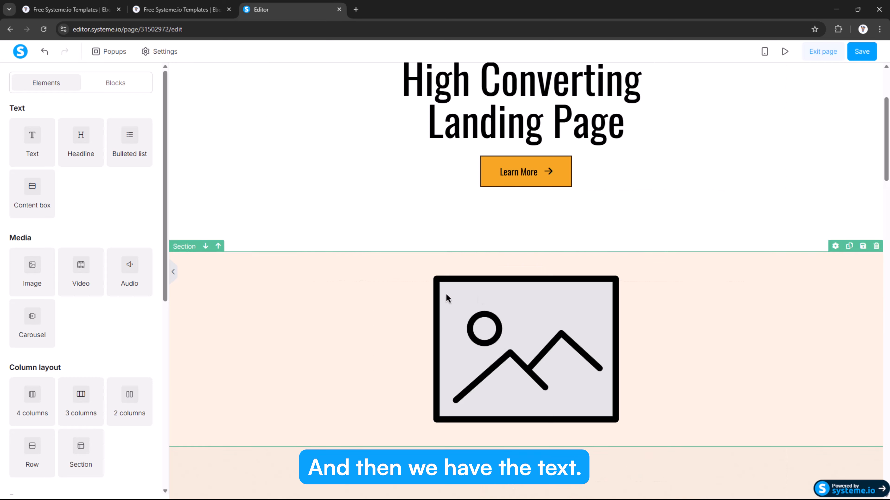
pyautogui.scroll(-2, 349, 207)
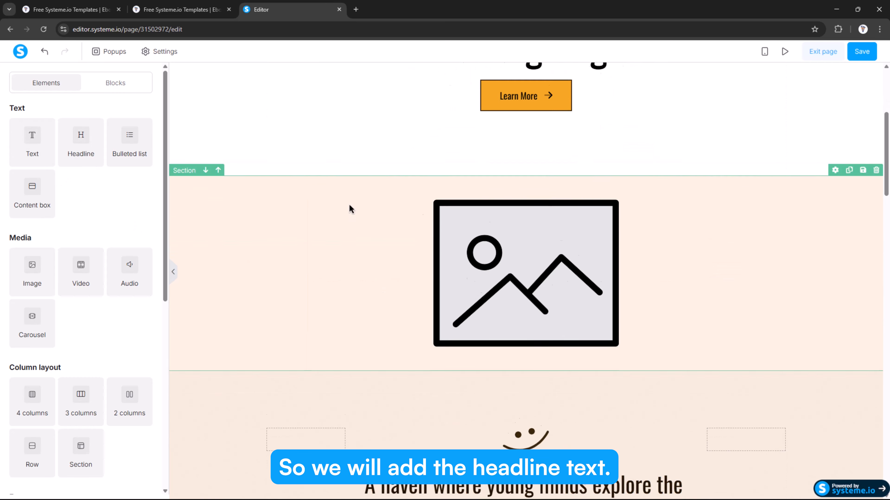
pyautogui.moveTo(69, 144); pyautogui.dragTo(528, 337)
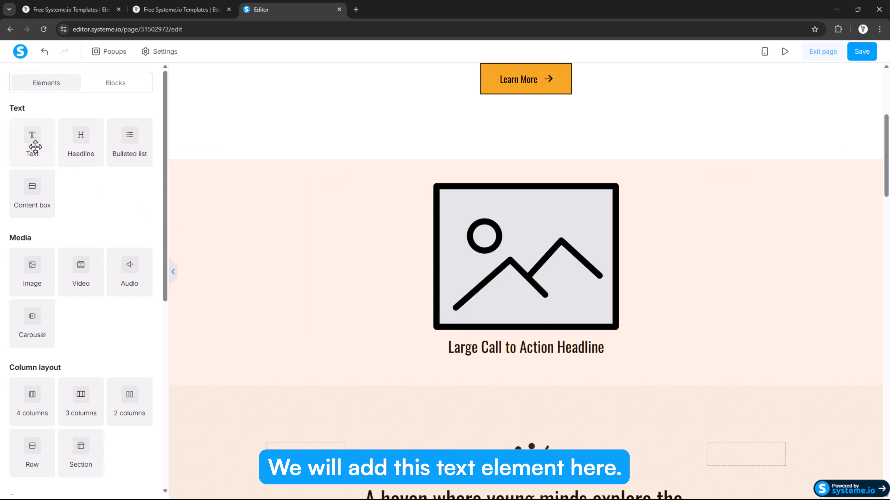
# Try a text element below the headline, check the reference page, and delete the text element.
pyautogui.moveTo(32, 145); pyautogui.dragTo(539, 354)
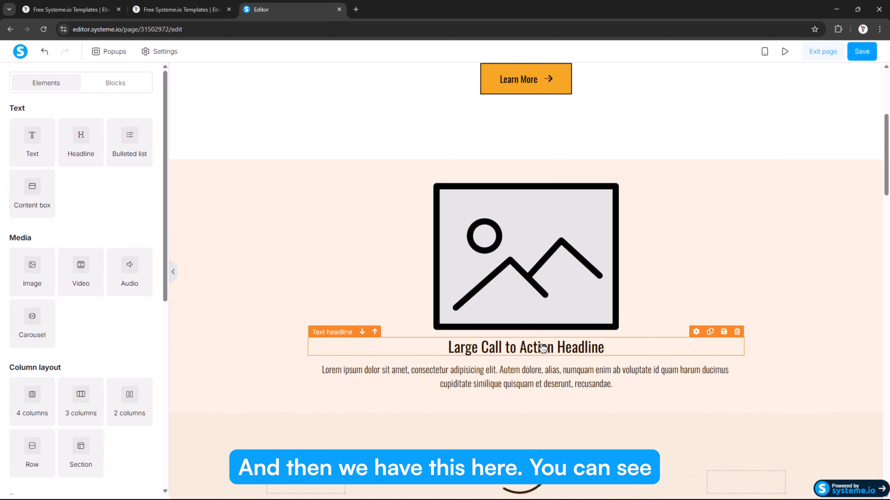
pyautogui.hotkey('alt', 'Tab')
pyautogui.click(207, 161)
pyautogui.click(196, 10)
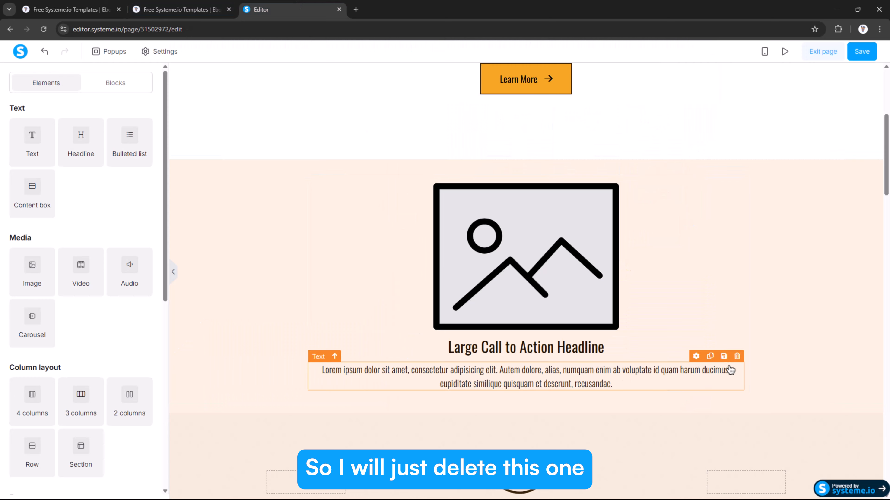
pyautogui.click(737, 358)
pyautogui.click(484, 87)
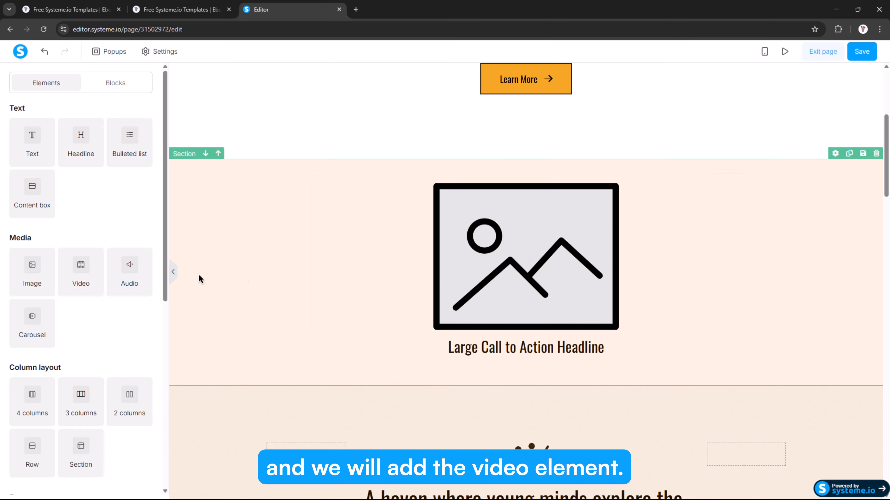
# Add a video element below the headline and insert LogoPlaceholder.png from the uploaded images into the image element.
pyautogui.moveTo(76, 274); pyautogui.dragTo(508, 357)
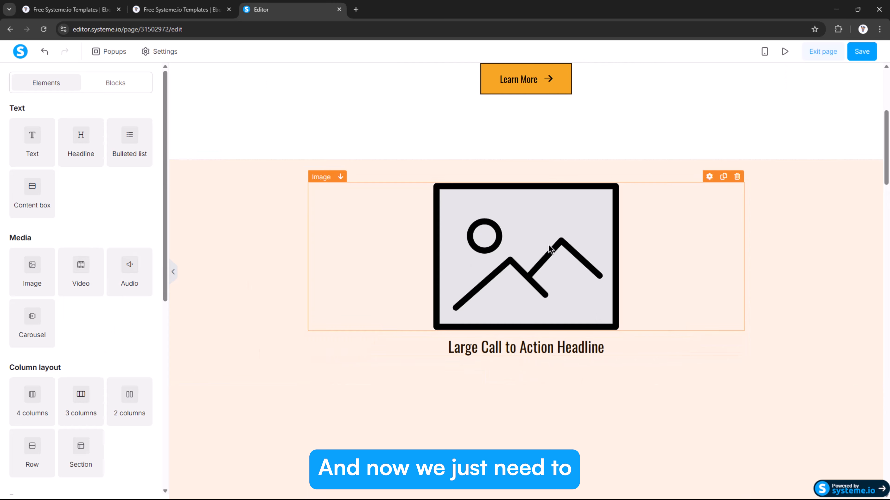
pyautogui.scroll(-3, 487, 298)
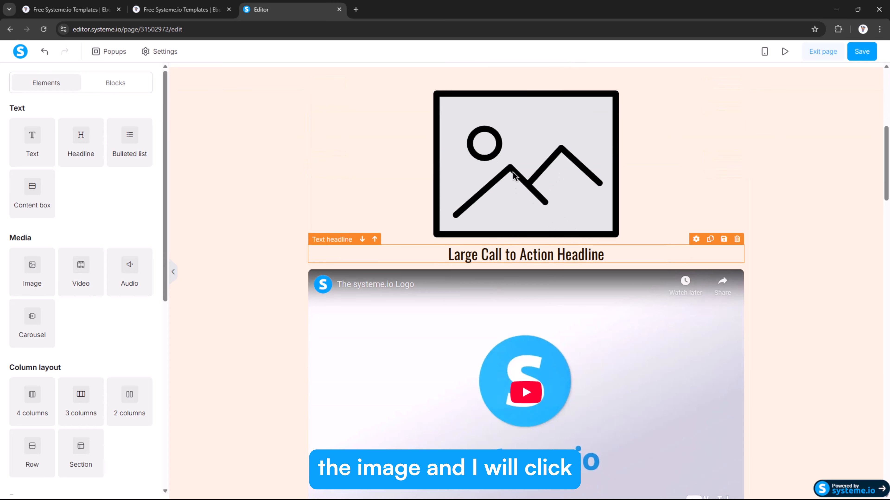
pyautogui.click(514, 174)
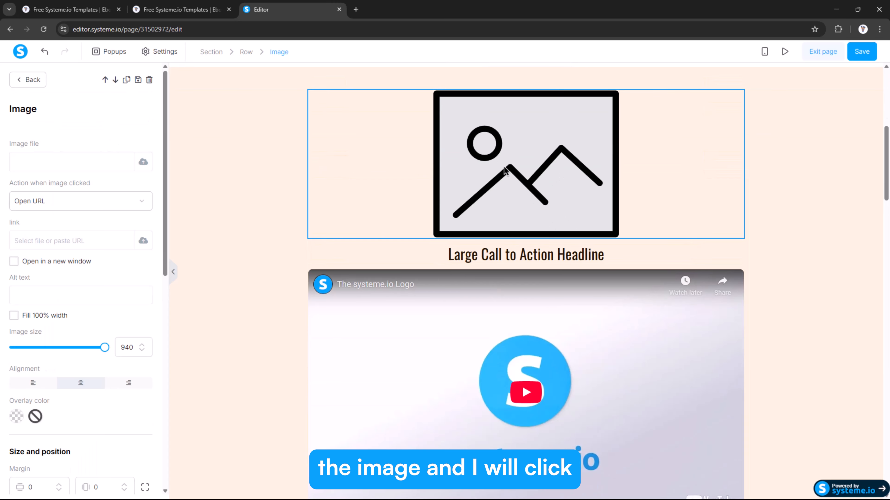
pyautogui.click(143, 165)
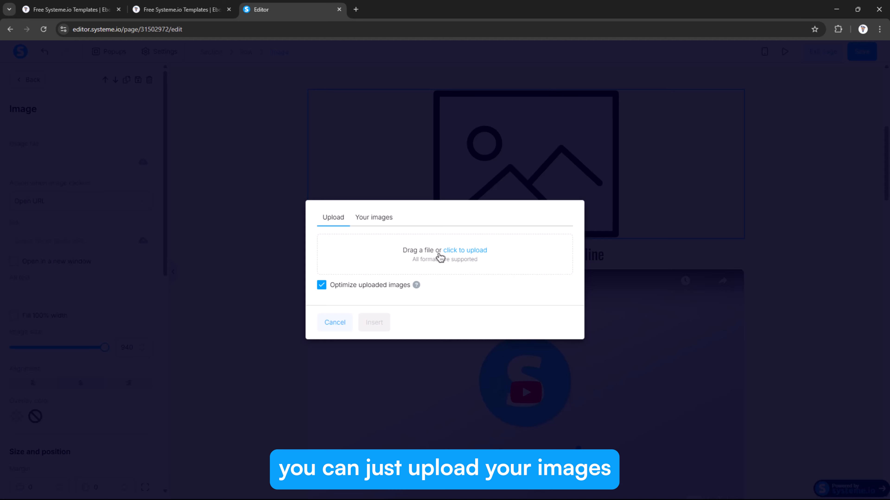
pyautogui.click(375, 218)
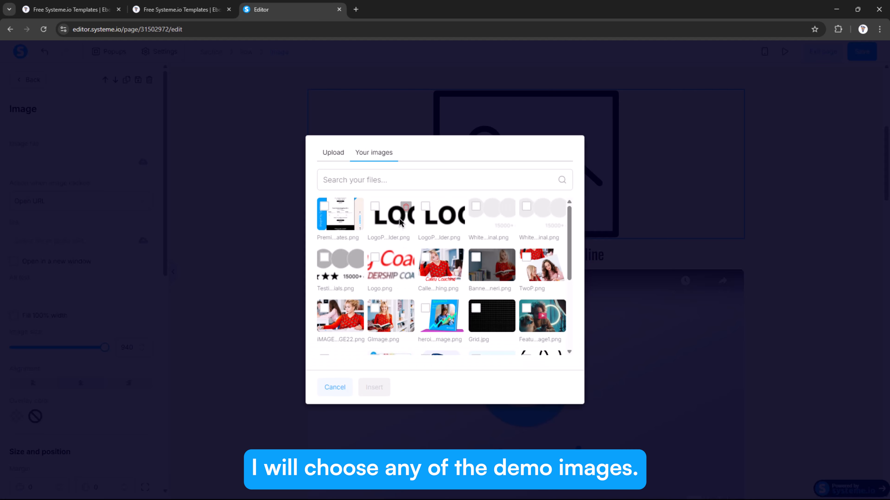
pyautogui.click(374, 207)
pyautogui.click(374, 387)
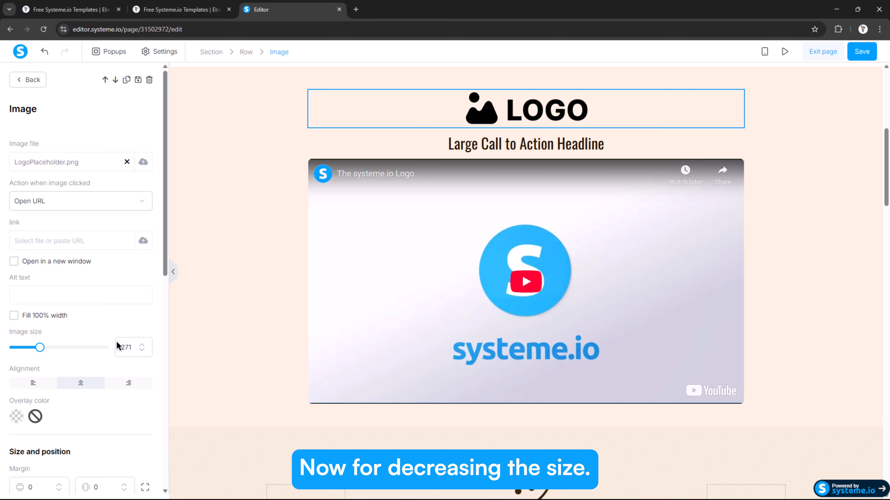
# Reduce the logo image's size to 173.
pyautogui.scroll(-4, 40, 284)
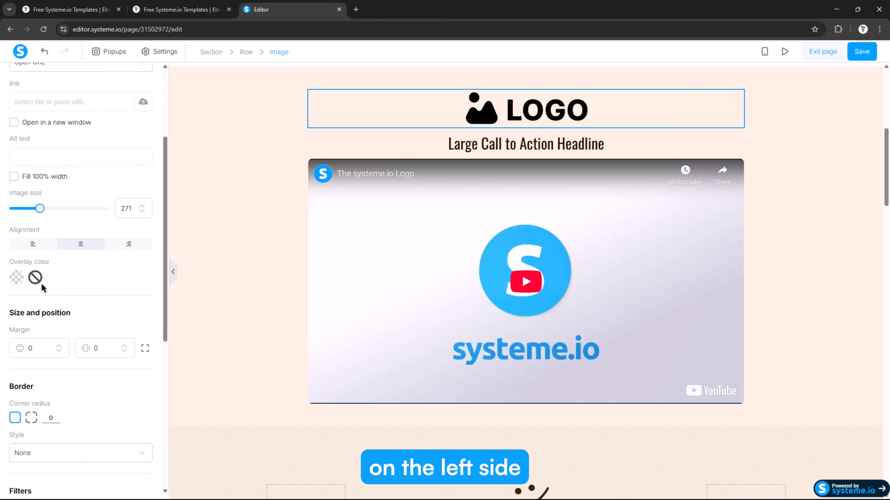
pyautogui.moveTo(40, 209); pyautogui.dragTo(32, 214)
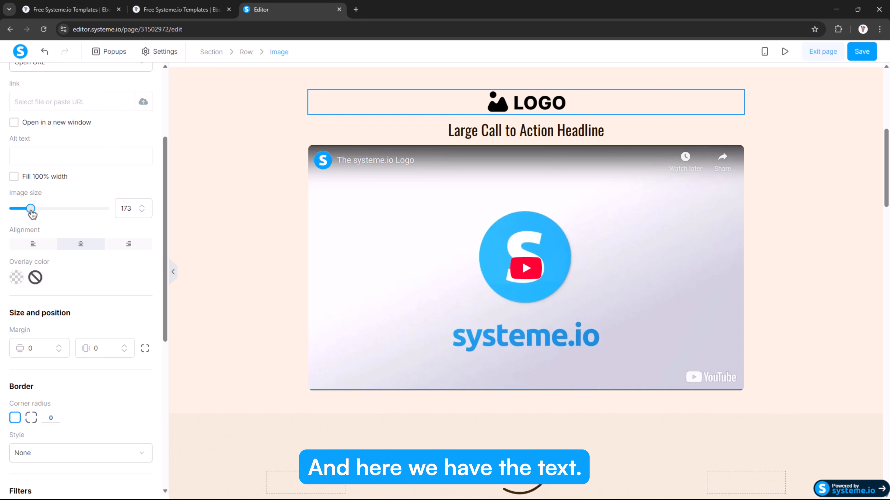
pyautogui.click(499, 129)
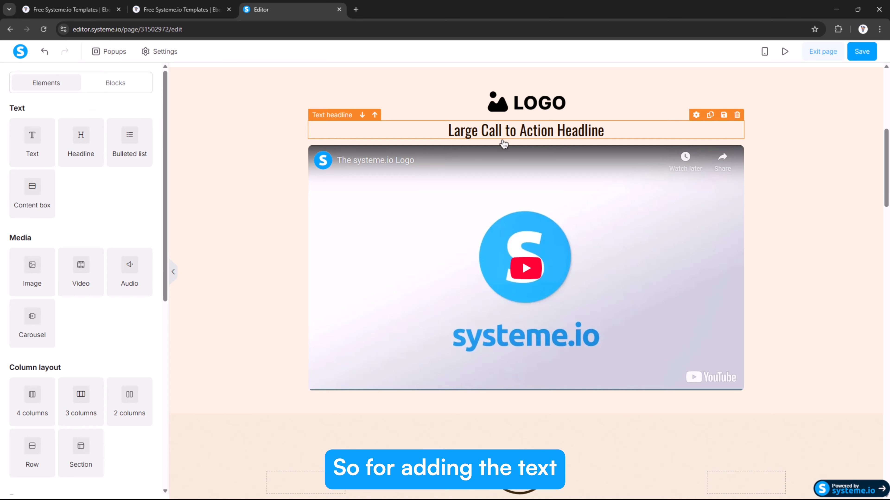
# Replace the headline text above the video with "You can add any of the text over here.".
pyautogui.doubleClick(510, 139)
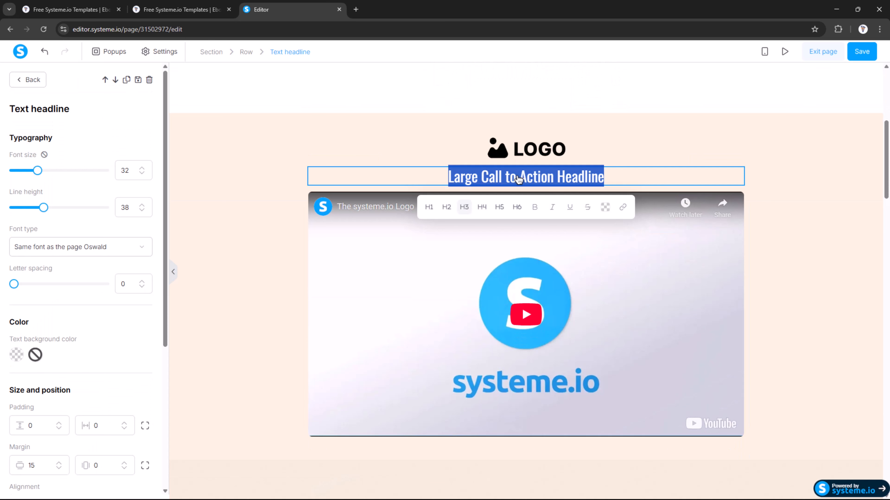
pyautogui.write('You can add a')
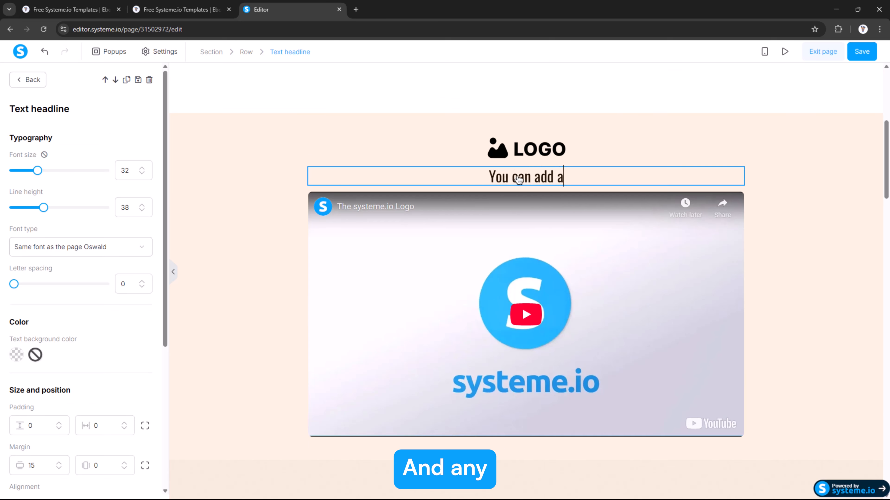
pyautogui.write('ny of the text over here')
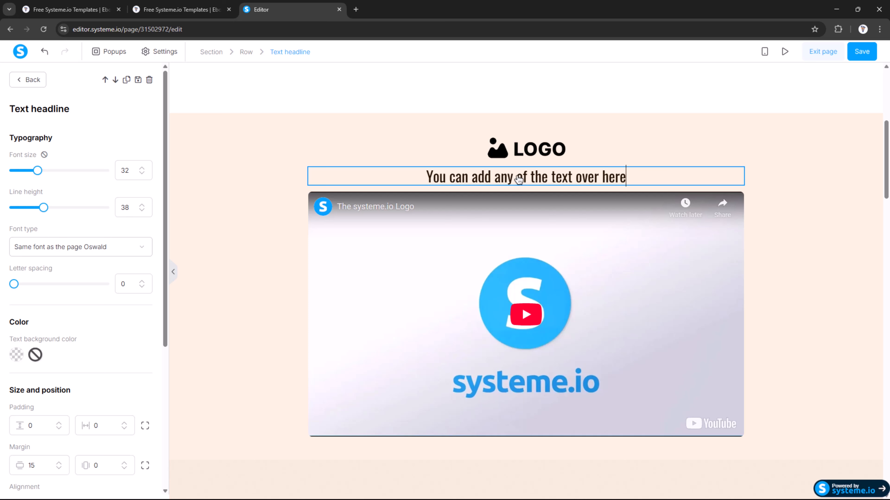
pyautogui.write('.')
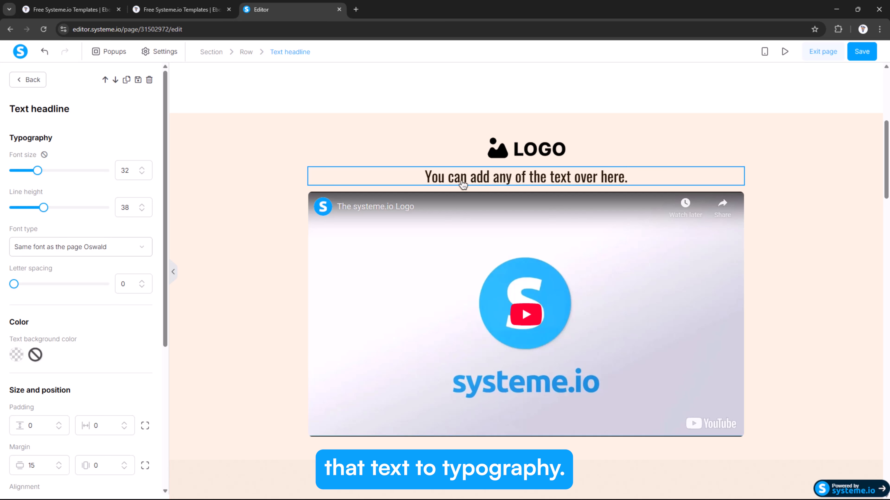
# Change the font of the headline above the video to Poppins from Google Fonts.
pyautogui.moveTo(432, 181); pyautogui.dragTo(649, 185)
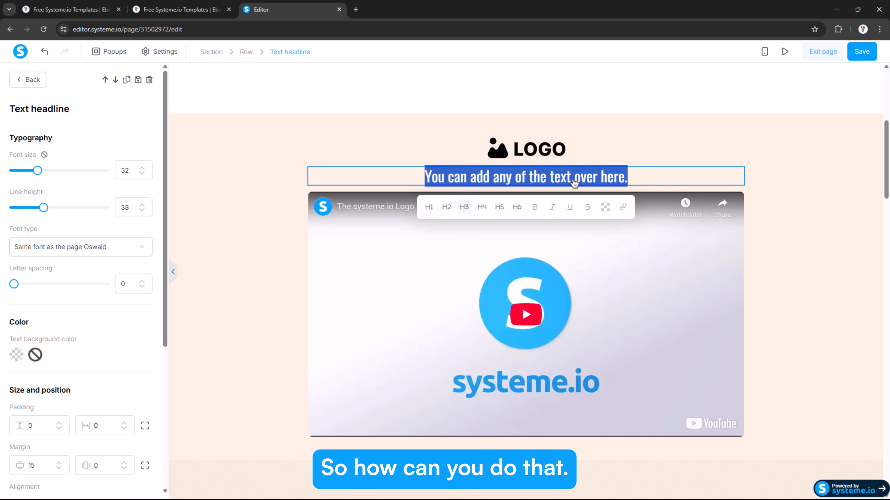
pyautogui.click(490, 181)
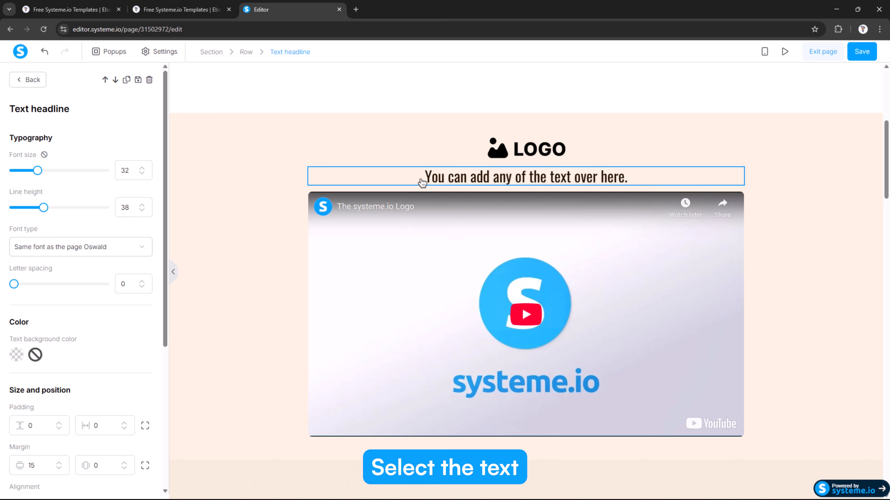
pyautogui.click(434, 159)
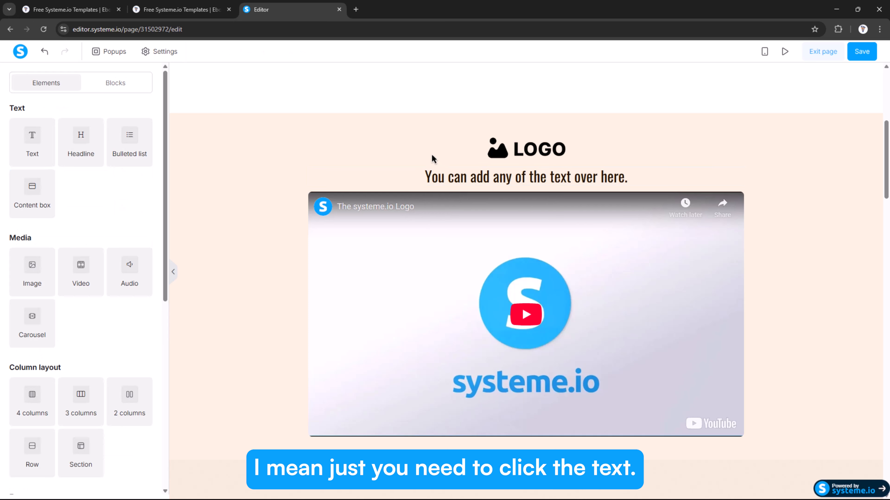
pyautogui.click(453, 177)
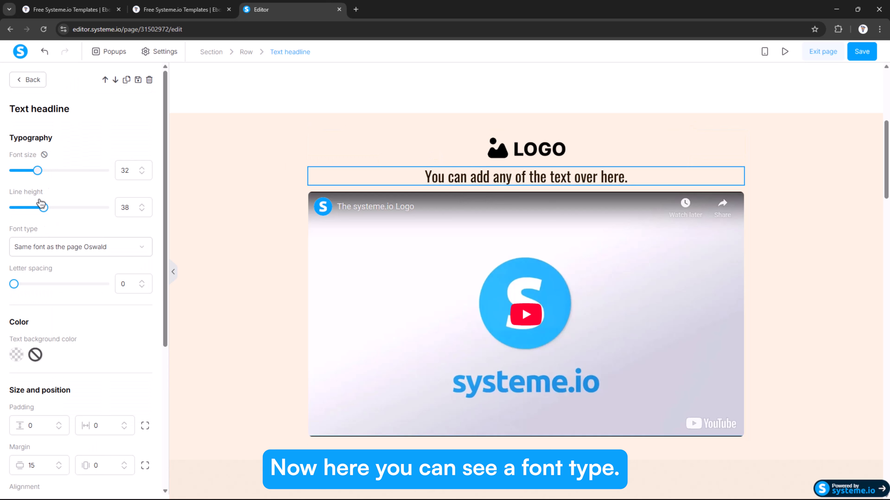
pyautogui.click(40, 246)
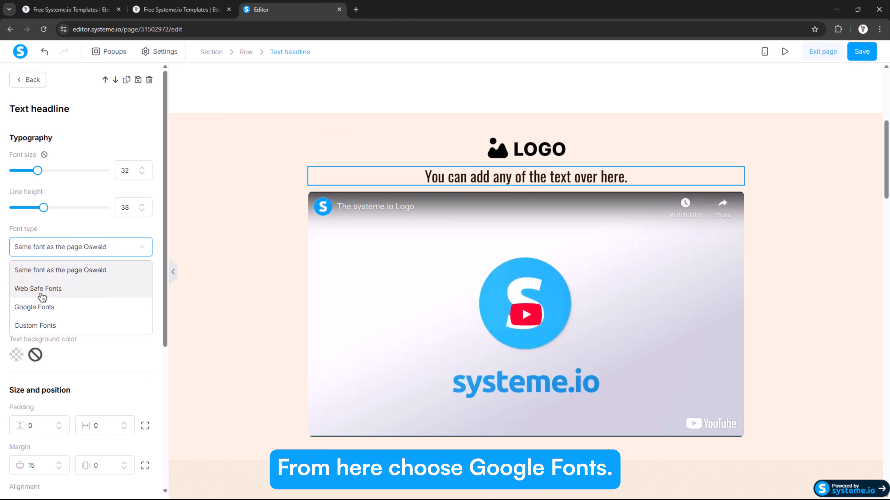
pyautogui.click(39, 306)
pyautogui.click(41, 277)
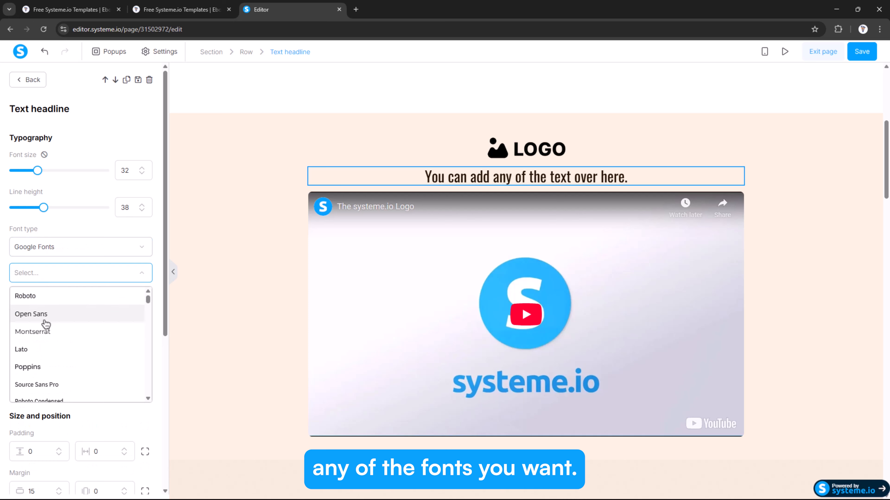
pyautogui.click(28, 374)
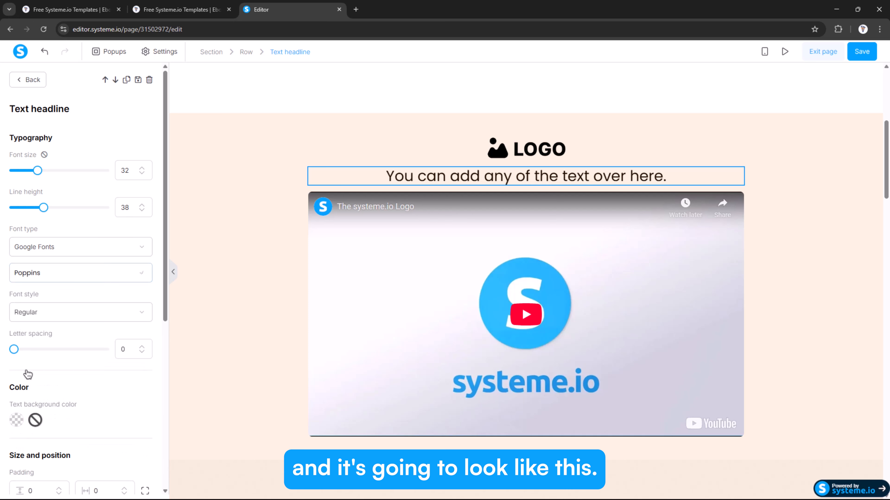
# Set the headline's Poppins font style to Semi-bold 600 and deselect the element.
pyautogui.click(97, 312)
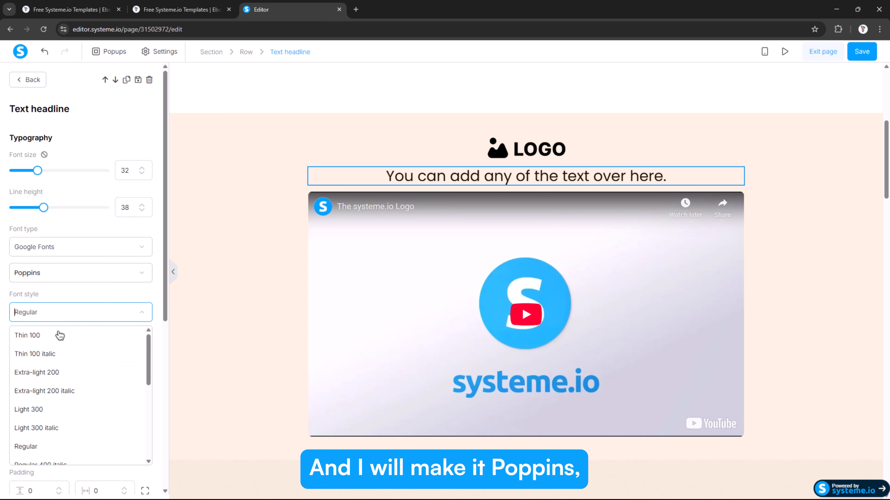
pyautogui.scroll(-3, 52, 418)
pyautogui.scroll(-3, 50, 397)
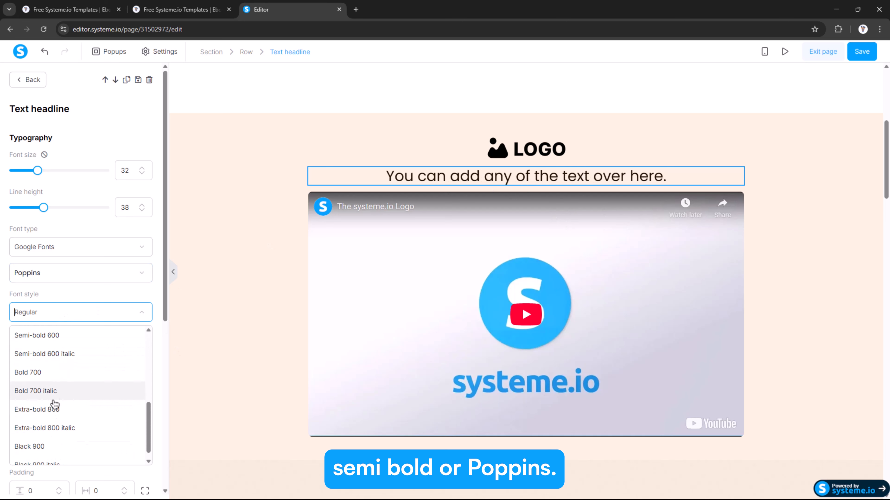
pyautogui.click(41, 336)
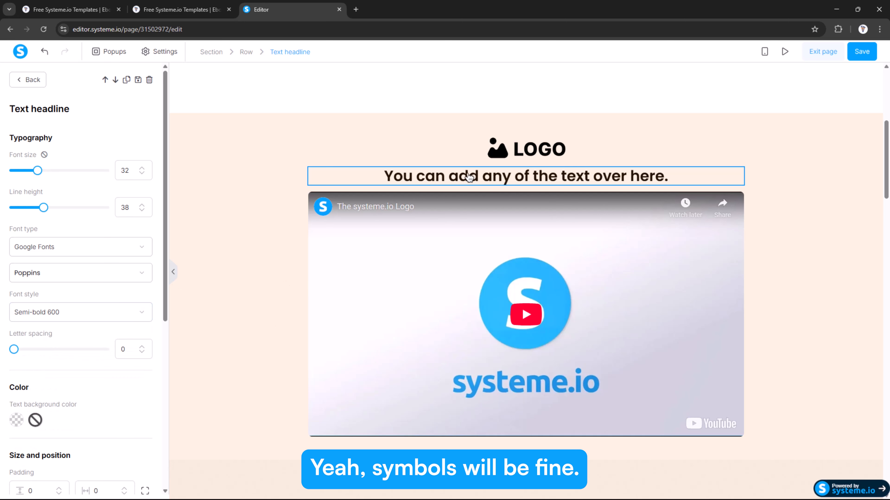
pyautogui.click(637, 146)
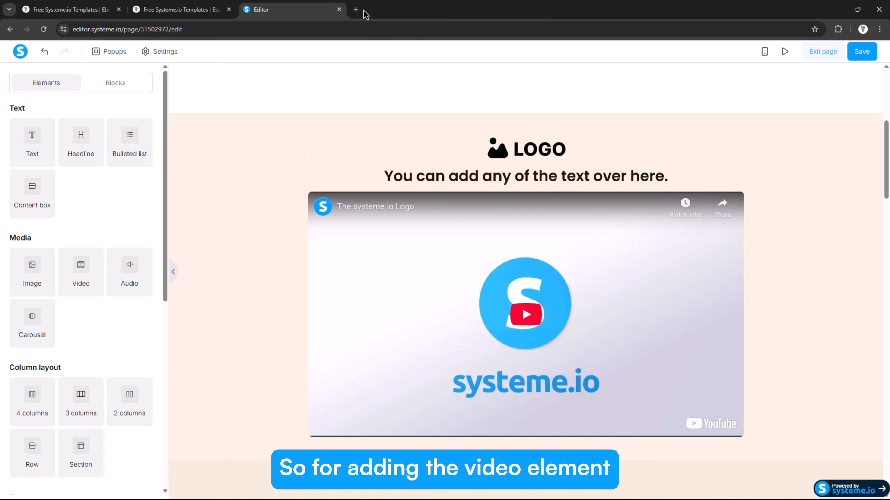
# Load the FunnelAnalysts YouTube channel in the second browser tab, and review the video type options of the editor's video element.
pyautogui.click(215, 10)
pyautogui.scroll(5, 713, 194)
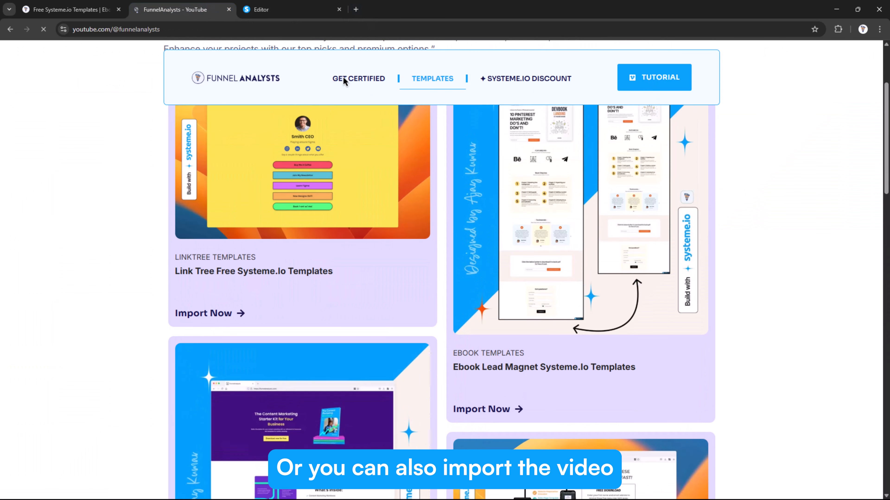
pyautogui.click(308, 9)
pyautogui.click(406, 307)
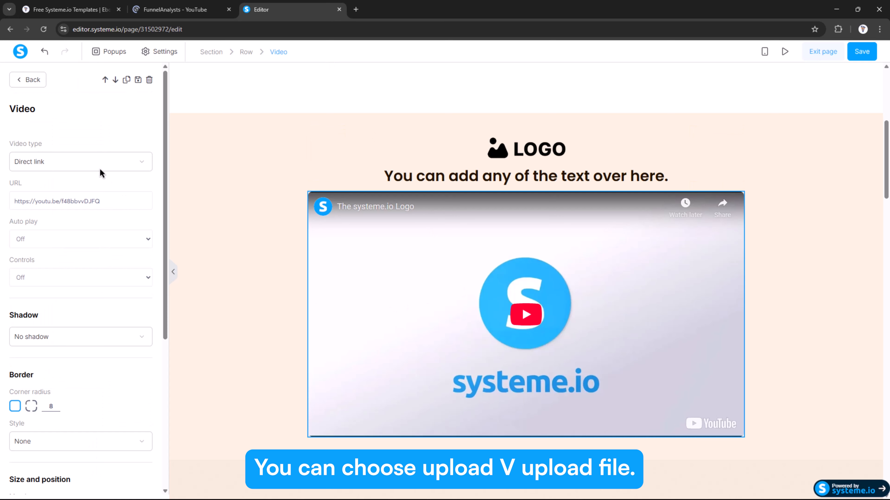
pyautogui.click(82, 164)
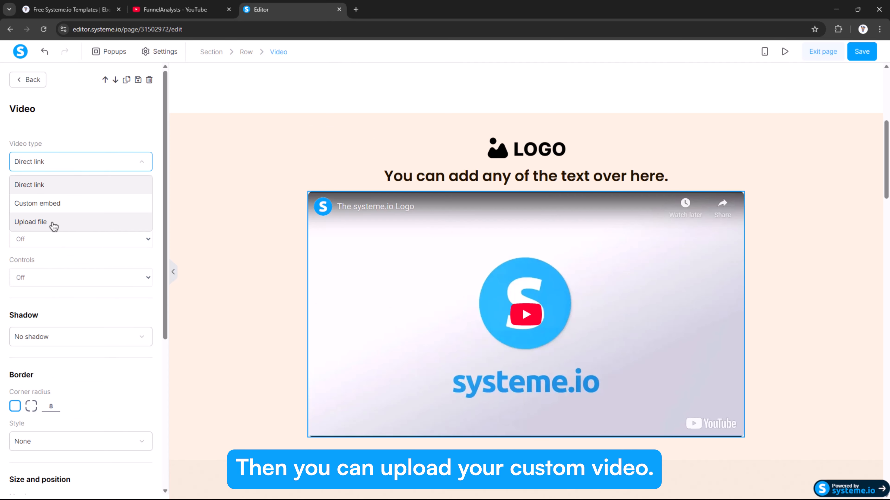
# Copy the link of "How to Create Affiliate Marketing Sales Funnel Using Systeme.io for Free" from the videos of the FunnelAnalysts YouTube channel.
pyautogui.click(182, 9)
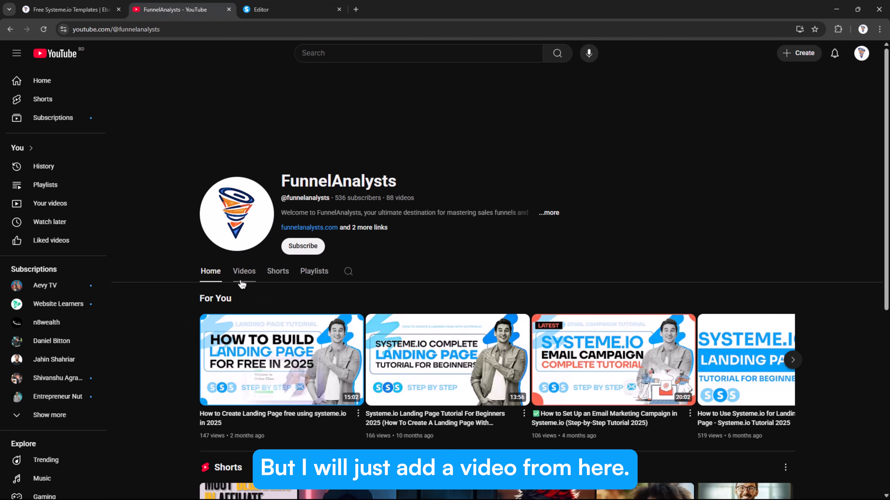
pyautogui.click(242, 281)
pyautogui.scroll(-3, 164, 272)
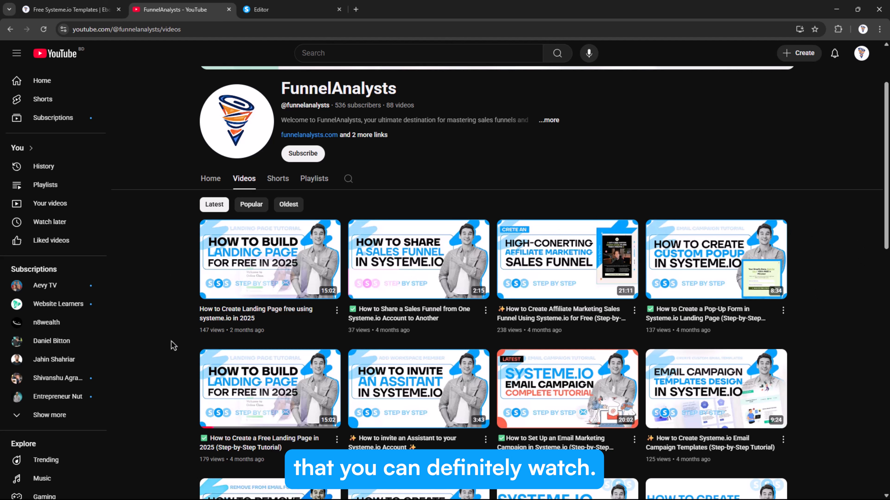
pyautogui.rightClick(562, 258)
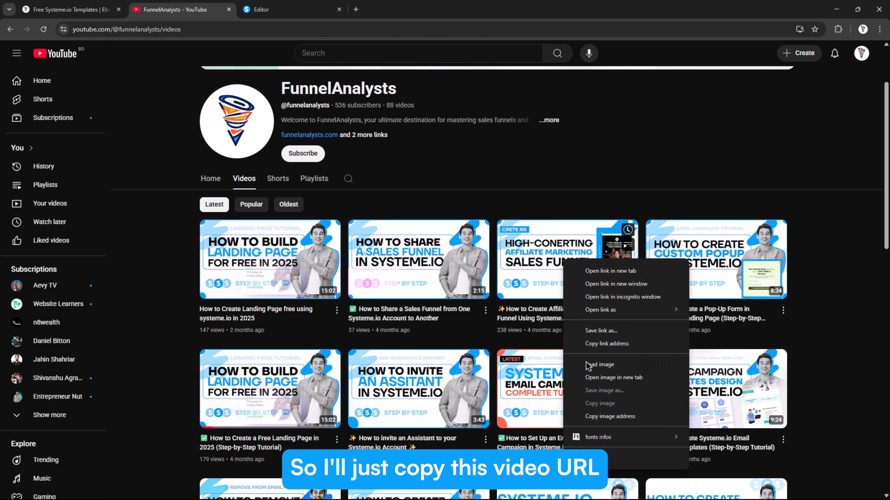
pyautogui.click(607, 343)
# Replace the video element's direct-link URL in the Systeme.io editor with the copied YouTube link.
pyautogui.click(267, 10)
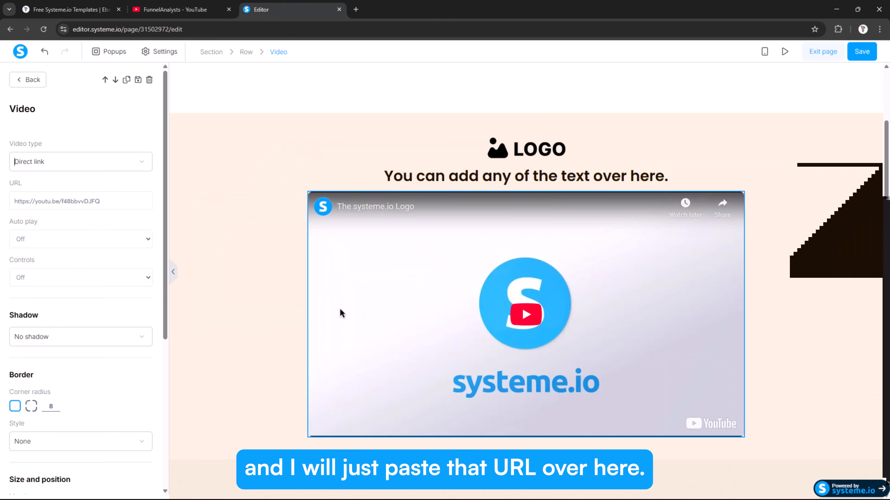
pyautogui.tripleClick(34, 206)
pyautogui.rightClick(32, 205)
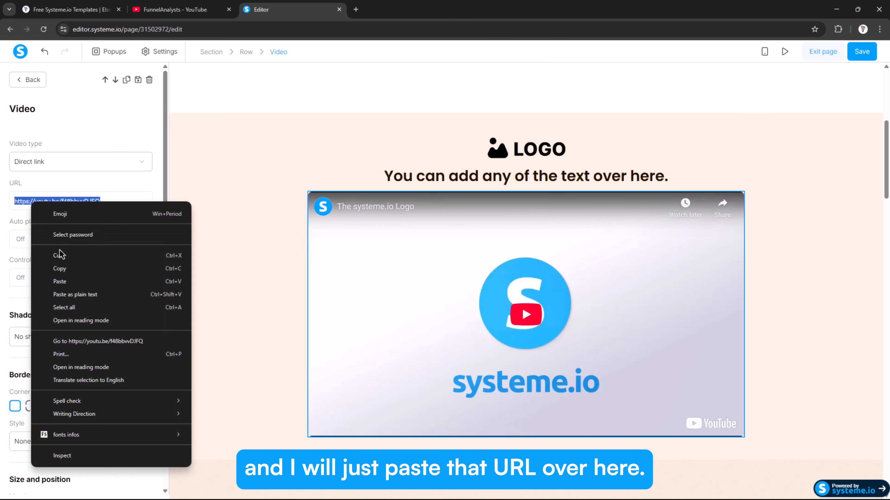
pyautogui.click(63, 283)
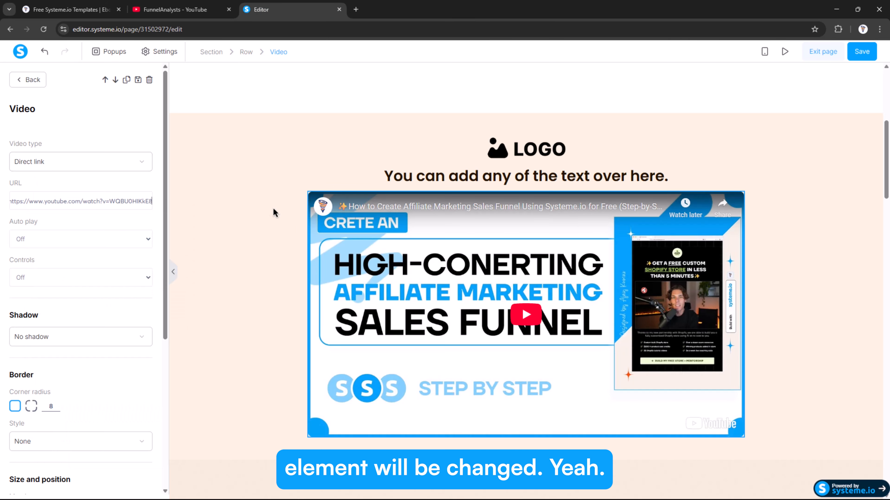
pyautogui.click(274, 211)
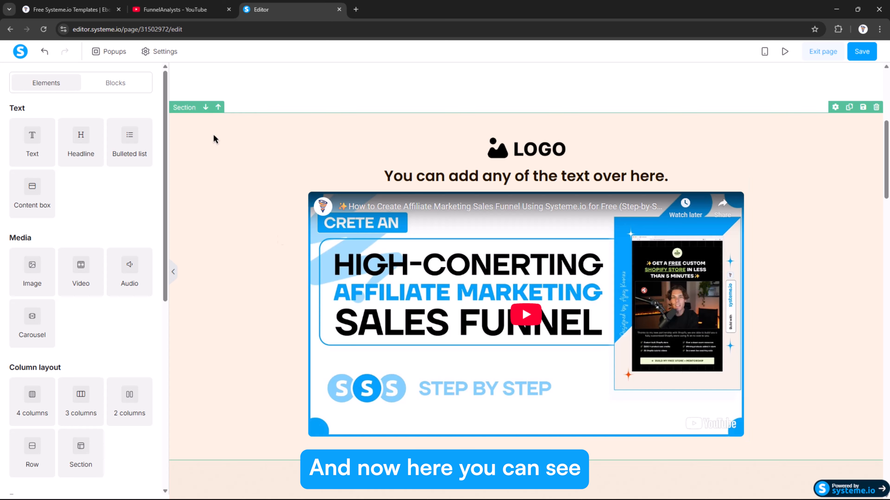
# Check the Shopify store template on the reference page, and add a button element below the video in the editor.
pyautogui.click(100, 8)
pyautogui.scroll(-10, 380, 344)
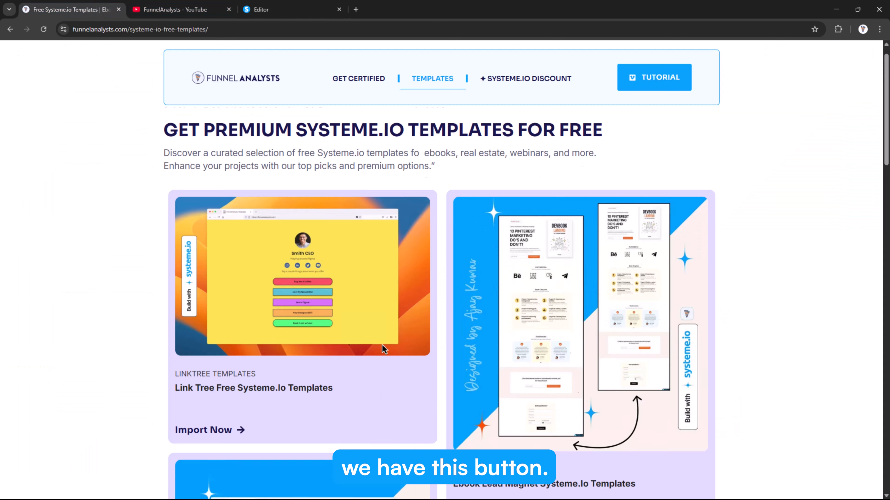
pyautogui.scroll(-2, 335, 352)
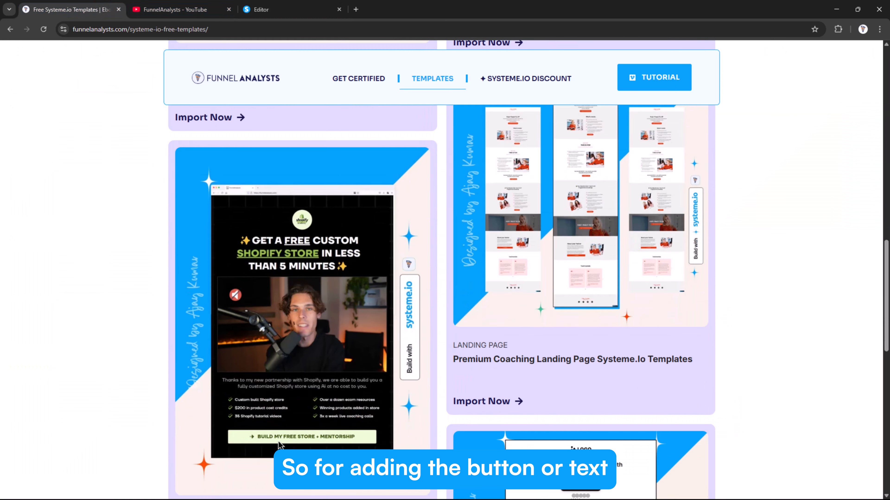
pyautogui.click(282, 9)
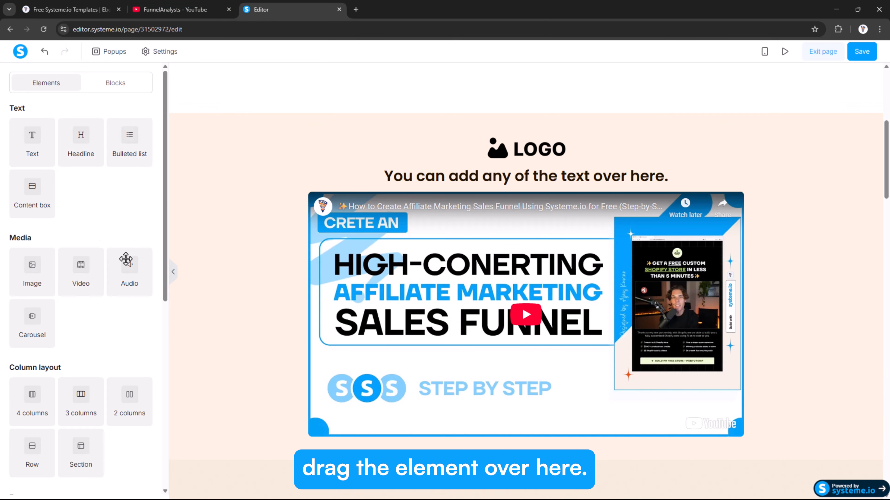
pyautogui.scroll(-5, 91, 267)
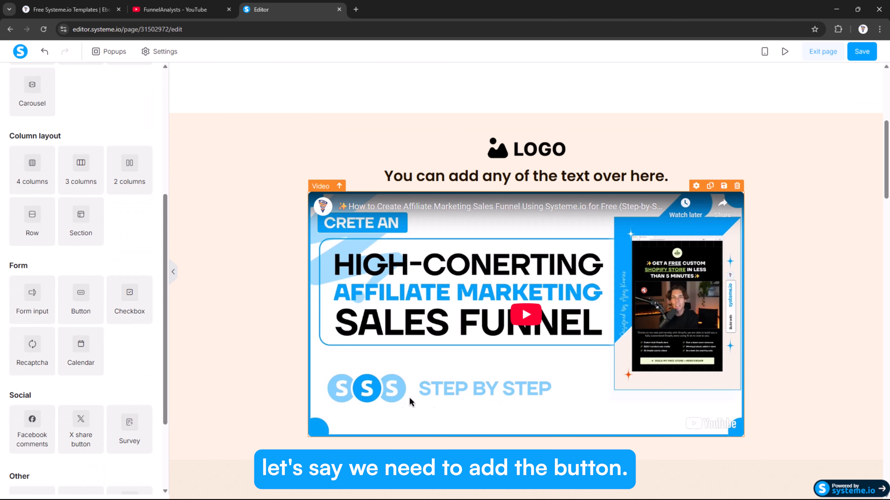
pyautogui.scroll(-3, 73, 316)
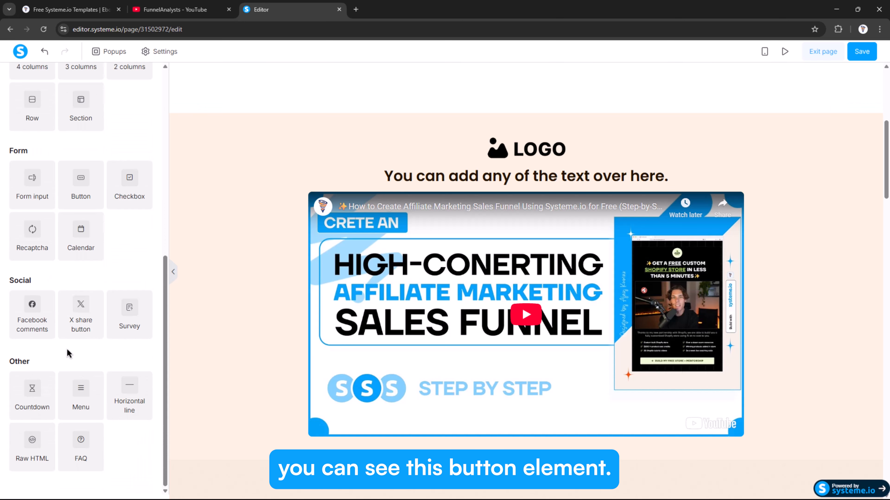
pyautogui.moveTo(75, 185); pyautogui.dragTo(522, 425)
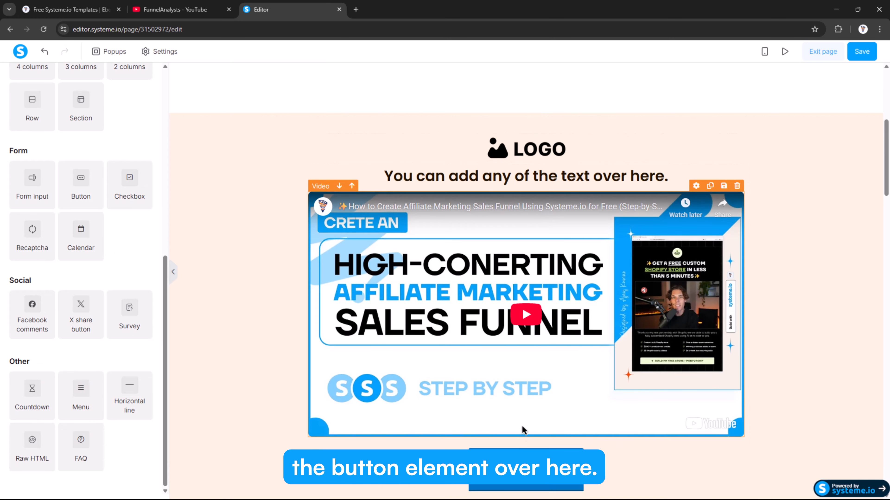
# Set the new button's click action to Open URL.
pyautogui.scroll(-4, 522, 425)
pyautogui.click(532, 329)
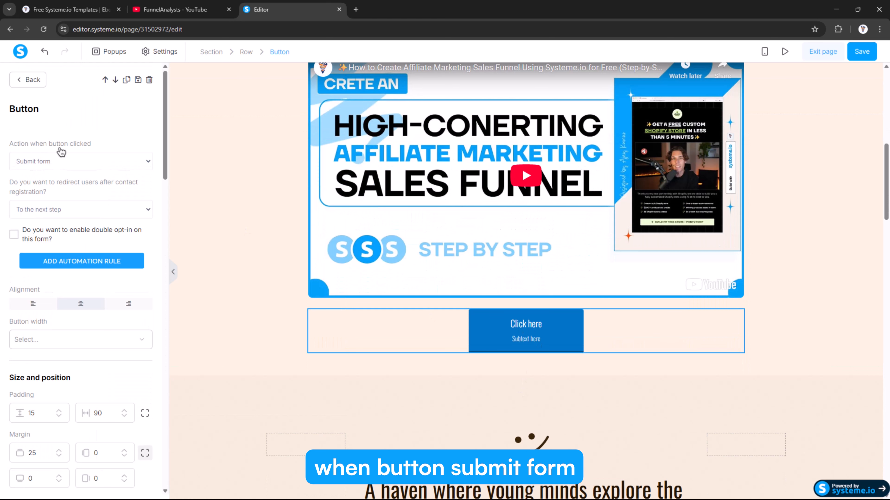
pyautogui.click(60, 161)
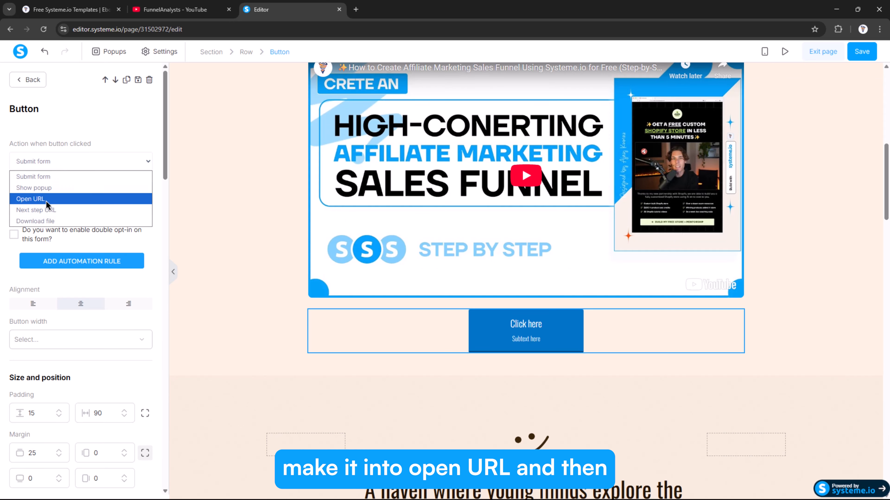
pyautogui.click(32, 198)
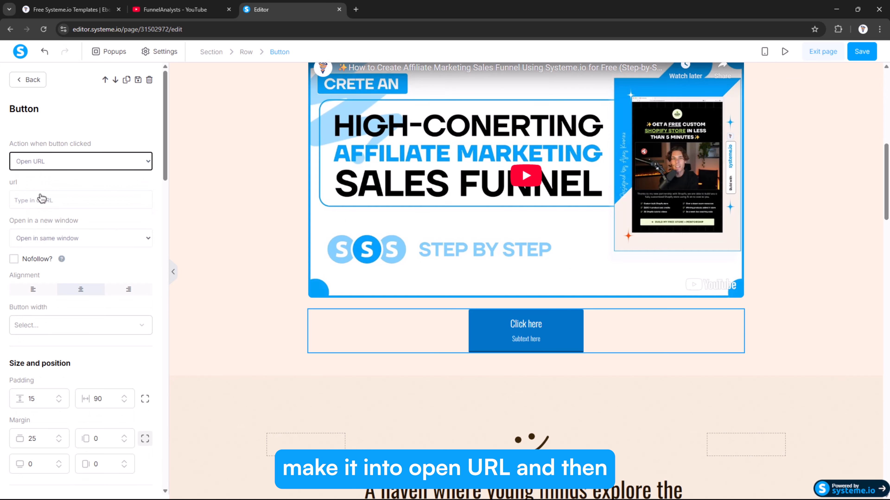
# Change the button text to "Subscribe".
pyautogui.scroll(-8, 40, 233)
pyautogui.moveTo(44, 261); pyautogui.dragTo(1, 263)
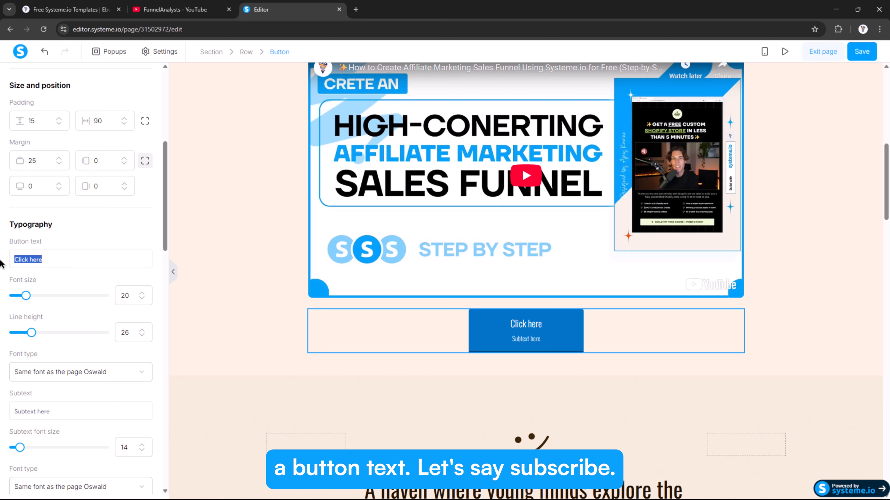
pyautogui.write('Su')
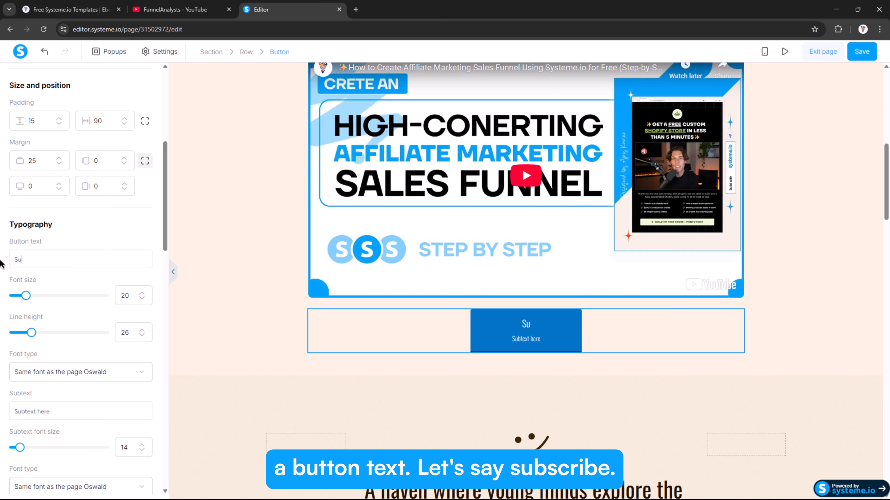
pyautogui.write('bscribe')
# Remove the subtext from the Subscribe button.
pyautogui.scroll(-6, 1, 265)
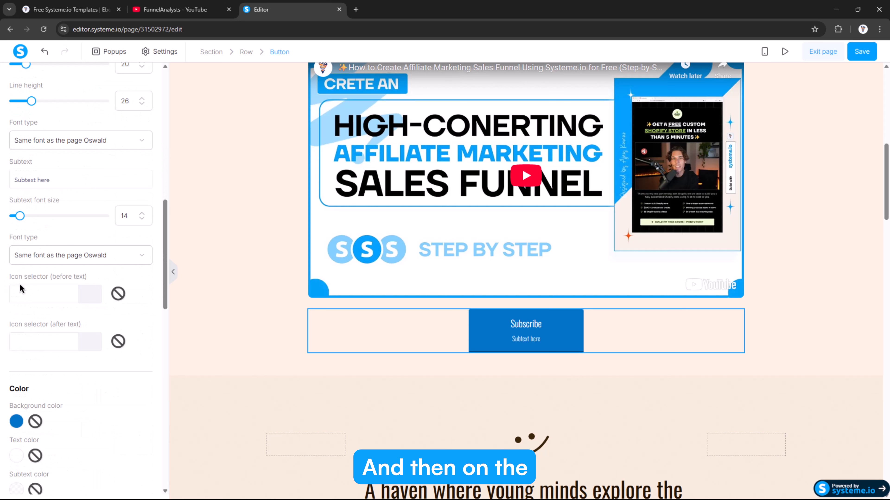
pyautogui.moveTo(65, 183); pyautogui.dragTo(1, 189)
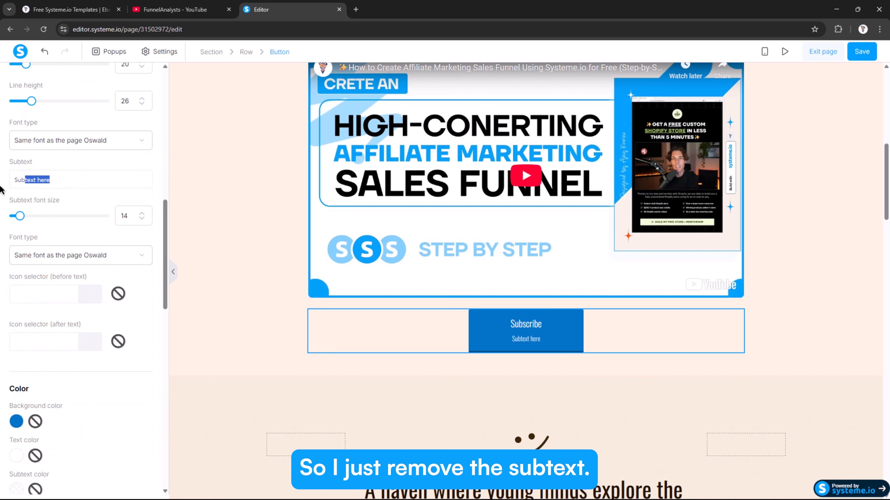
pyautogui.press('BackSpace')
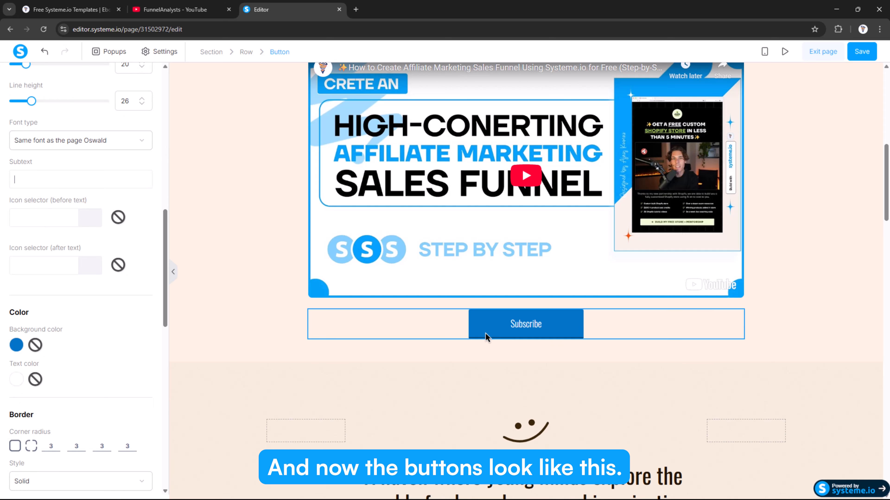
# Set the Subscribe button's font type to Google Fonts and choose Poppins.
pyautogui.scroll(3, 69, 248)
pyautogui.click(55, 233)
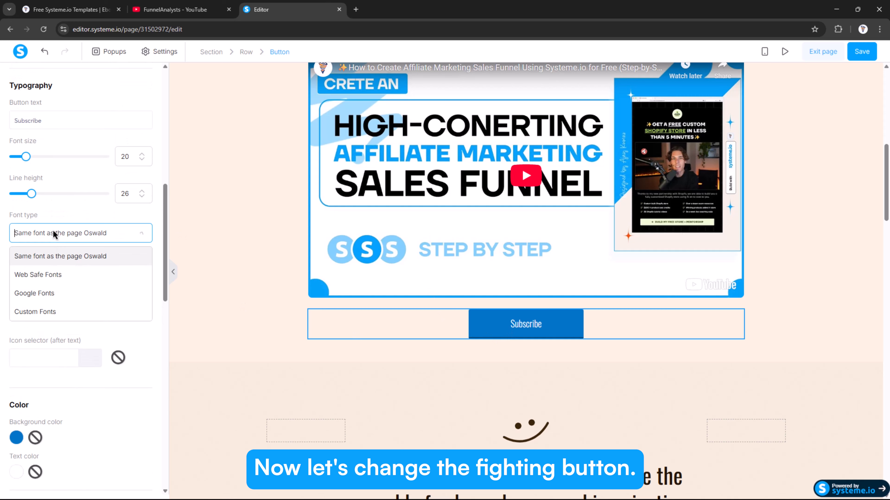
pyautogui.click(41, 295)
pyautogui.click(41, 267)
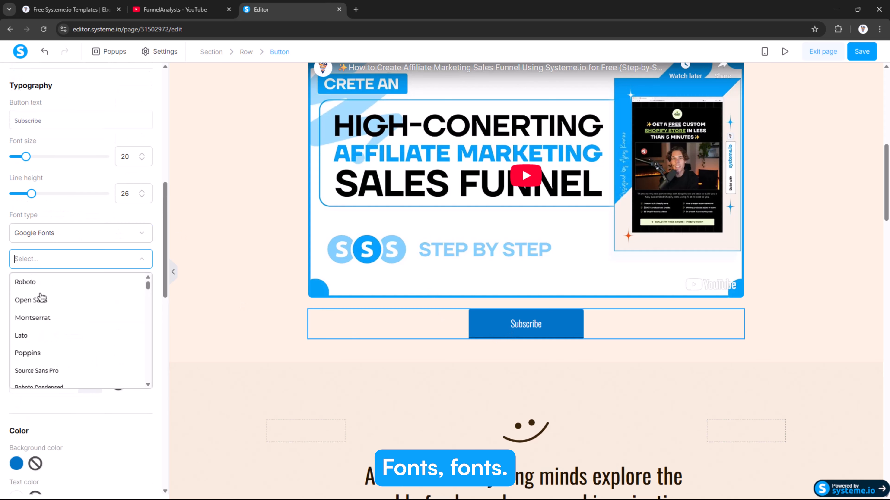
pyautogui.click(40, 354)
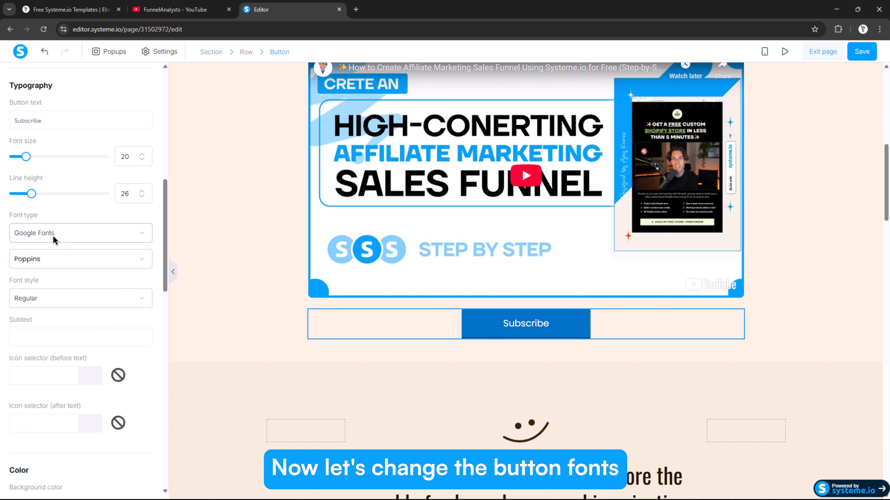
pyautogui.click(41, 263)
pyautogui.click(35, 354)
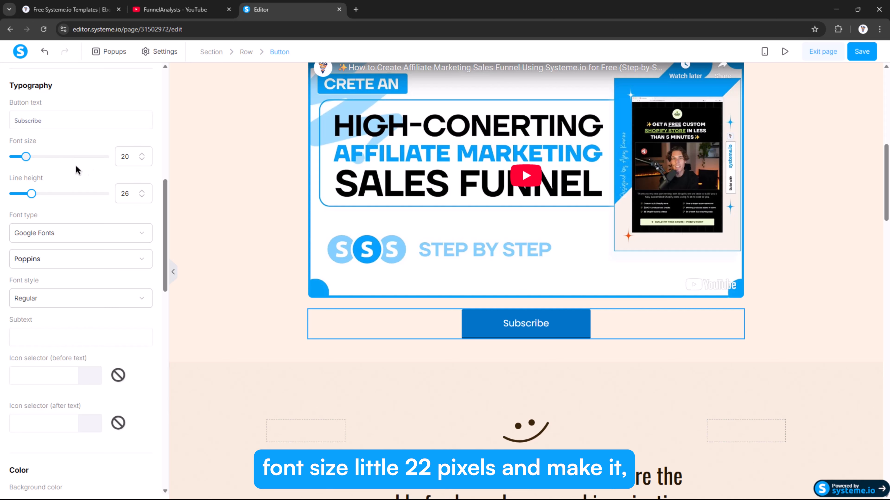
# Set the Subscribe button's font size to 22 and its font style to Bold 700.
pyautogui.click(143, 155)
pyautogui.click(142, 155)
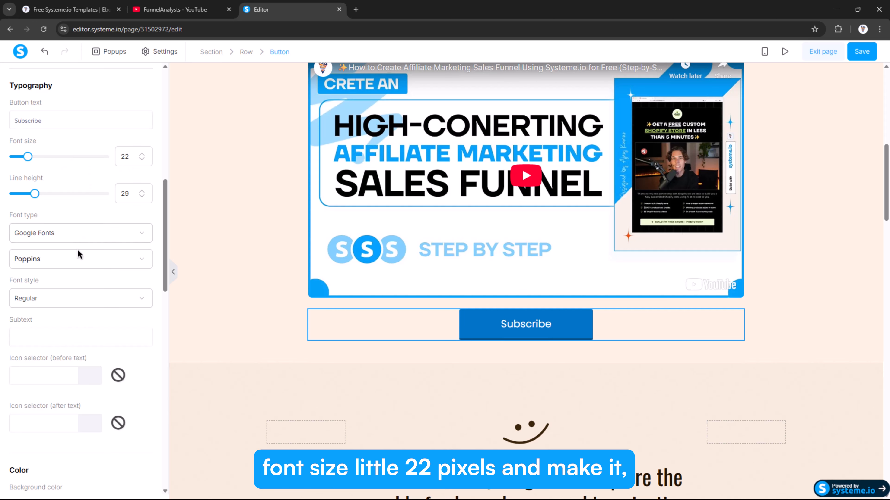
pyautogui.click(48, 304)
pyautogui.scroll(-4, 50, 397)
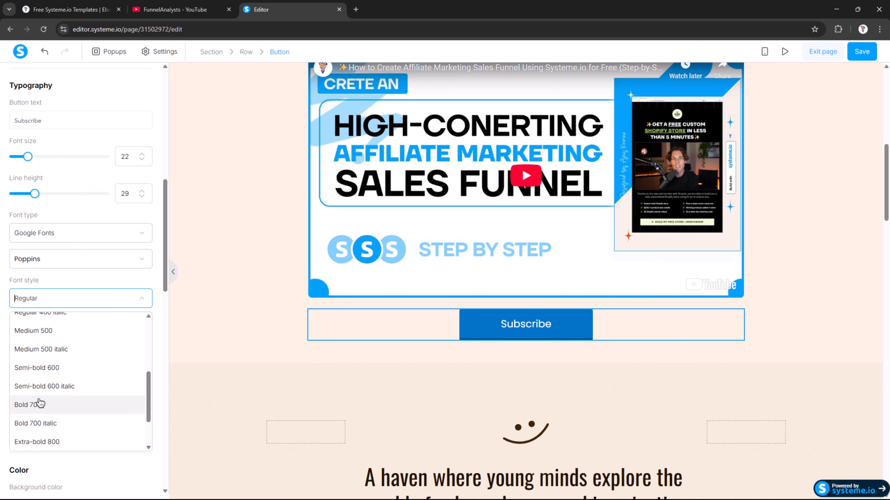
pyautogui.click(35, 408)
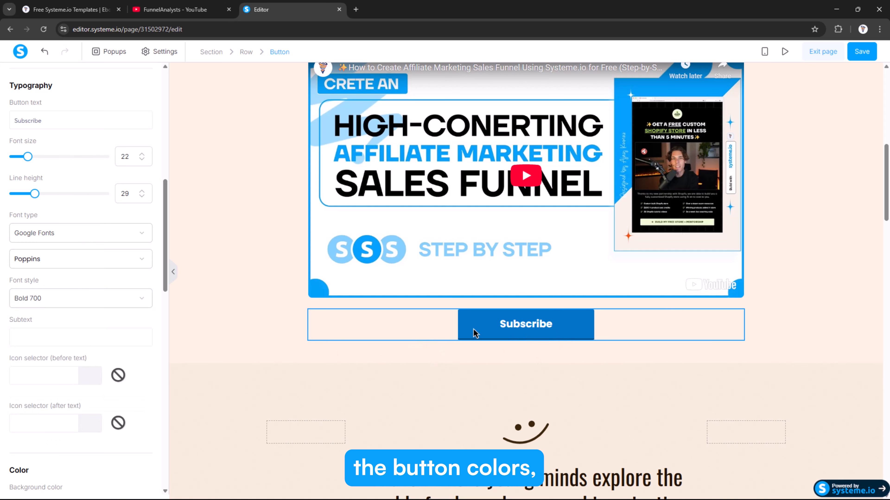
# Set the Subscribe button's background color to white (FFFFFF) and its text color to black (000000).
pyautogui.scroll(-6, 59, 354)
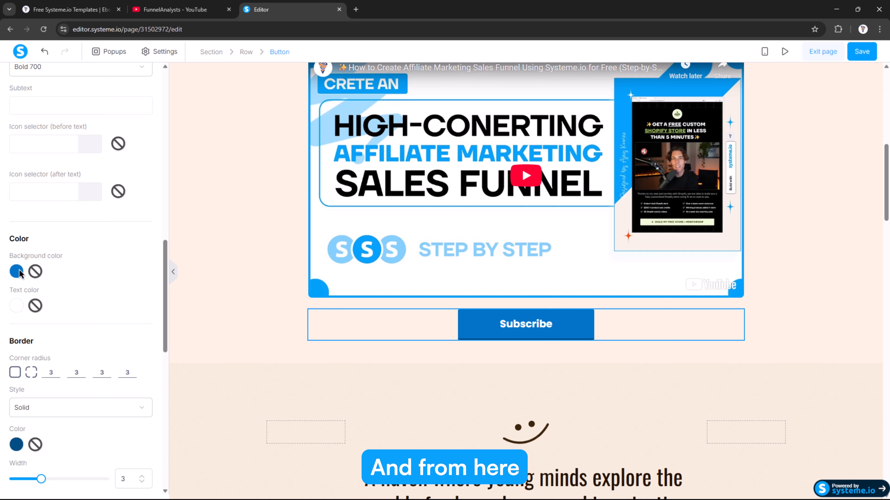
pyautogui.click(16, 271)
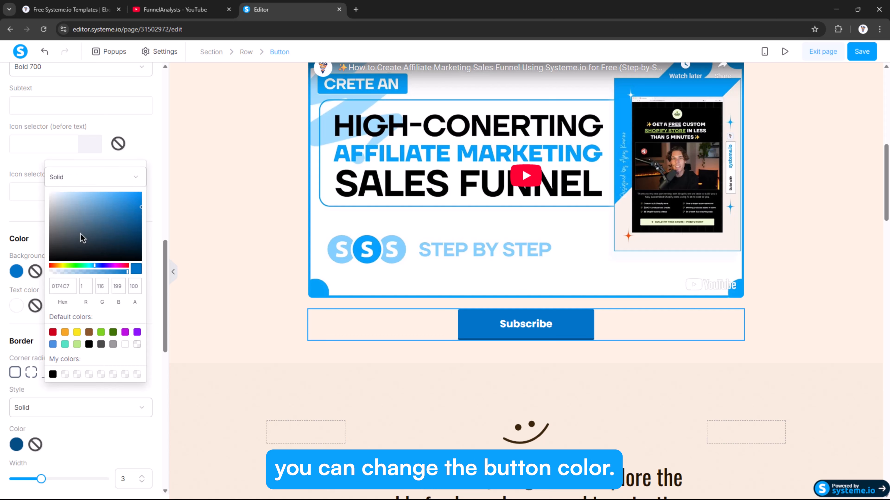
pyautogui.moveTo(81, 238); pyautogui.dragTo(60, 201)
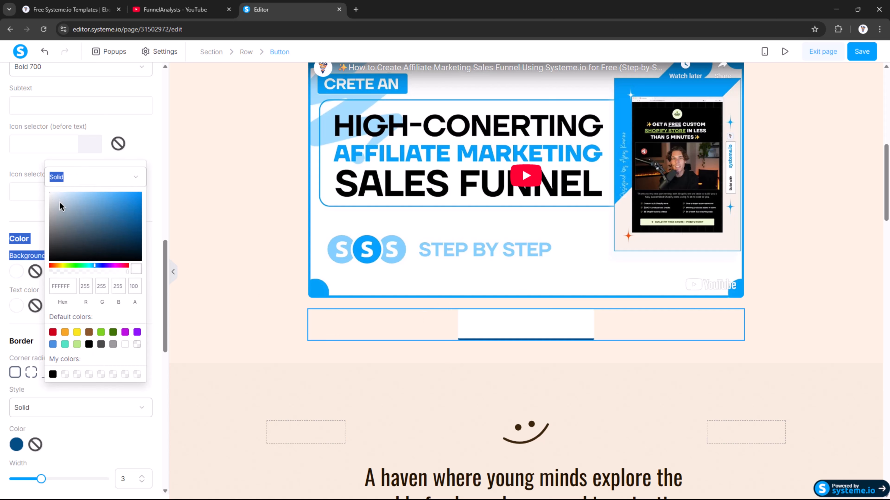
pyautogui.click(13, 264)
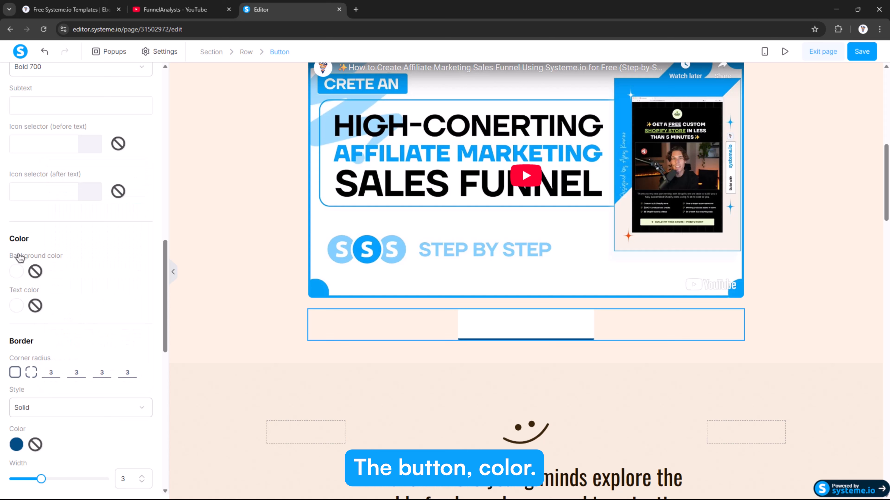
pyautogui.click(16, 309)
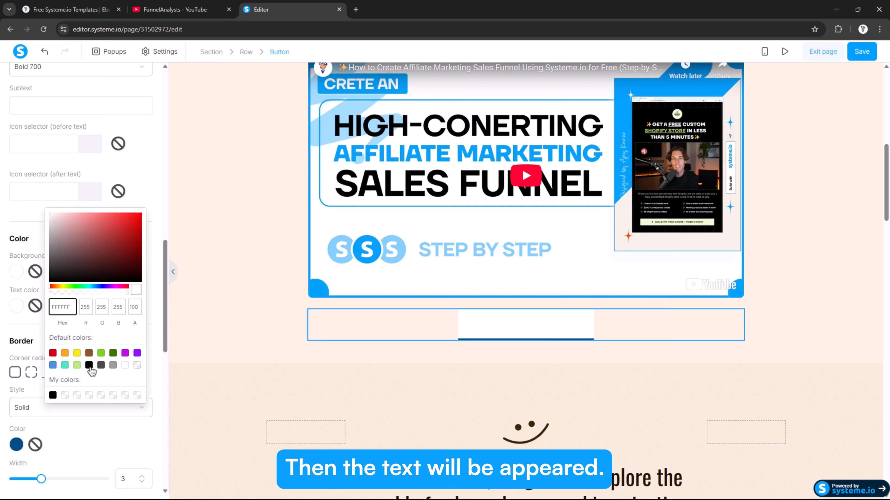
pyautogui.click(89, 365)
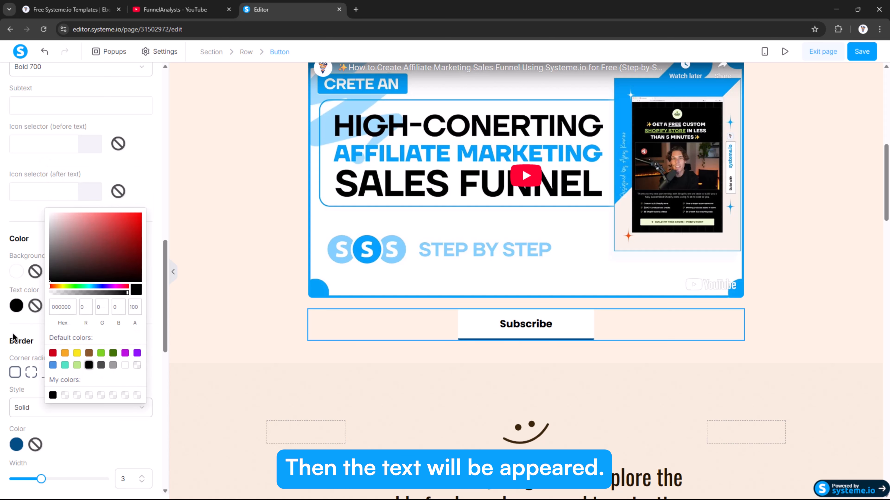
pyautogui.click(1, 301)
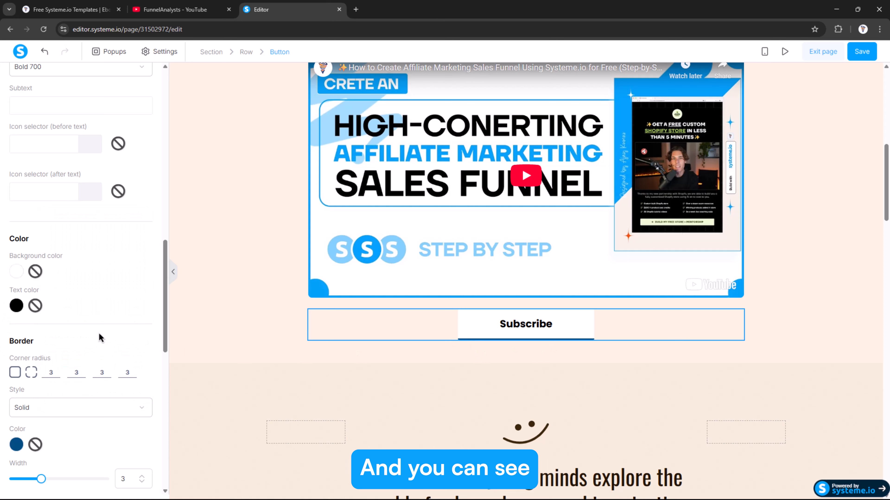
pyautogui.scroll(-8, 95, 332)
pyautogui.scroll(2, 89, 331)
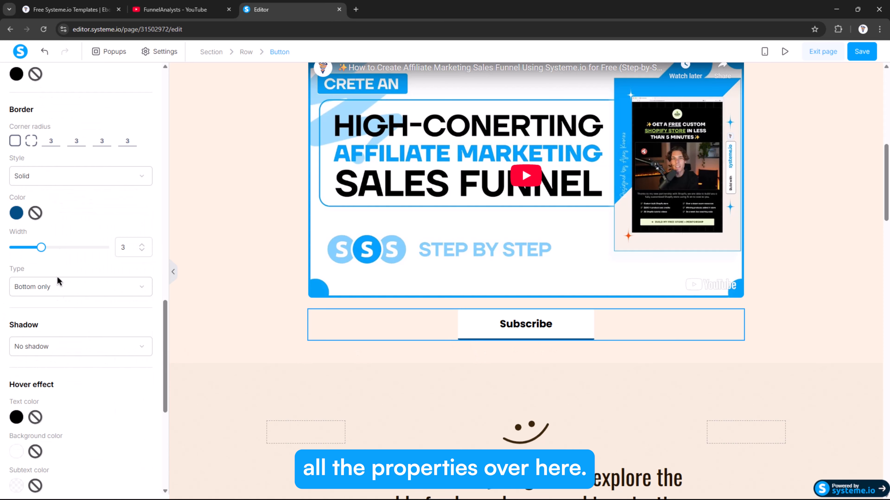
pyautogui.scroll(-4, 60, 298)
pyautogui.click(455, 360)
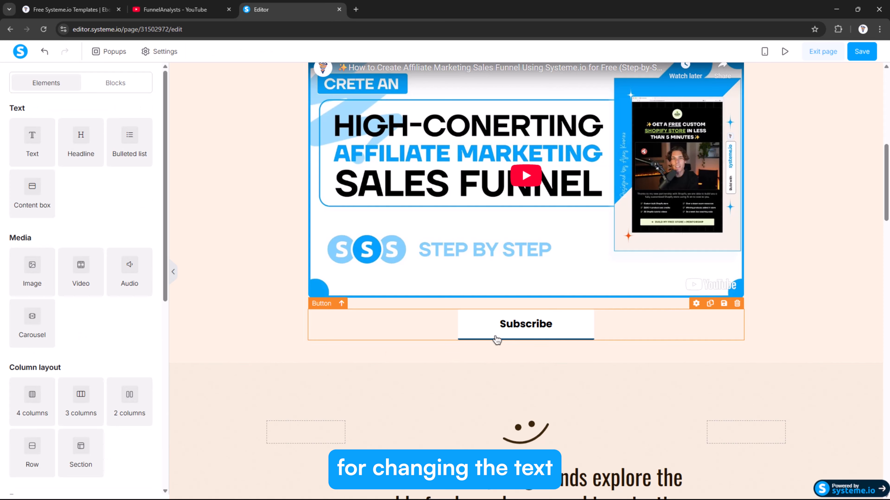
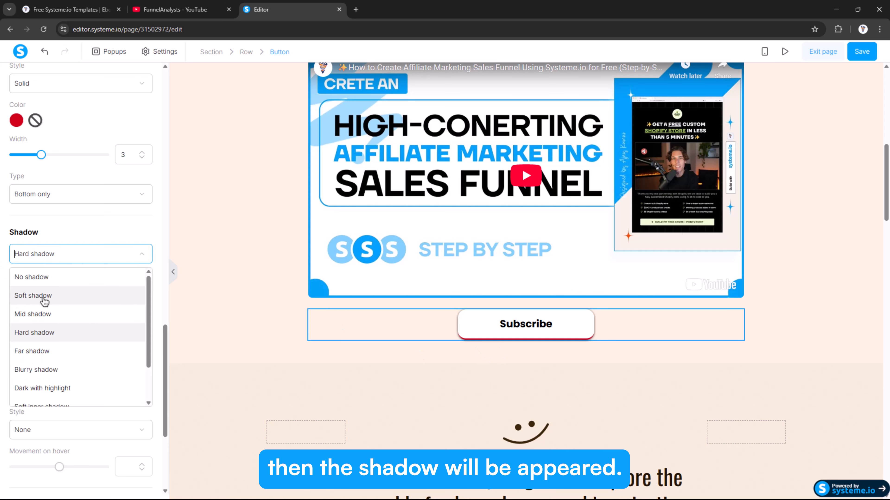
# Set the Subscribe button's shadow to Soft shadow.
pyautogui.click(44, 297)
pyautogui.scroll(-4, 70, 307)
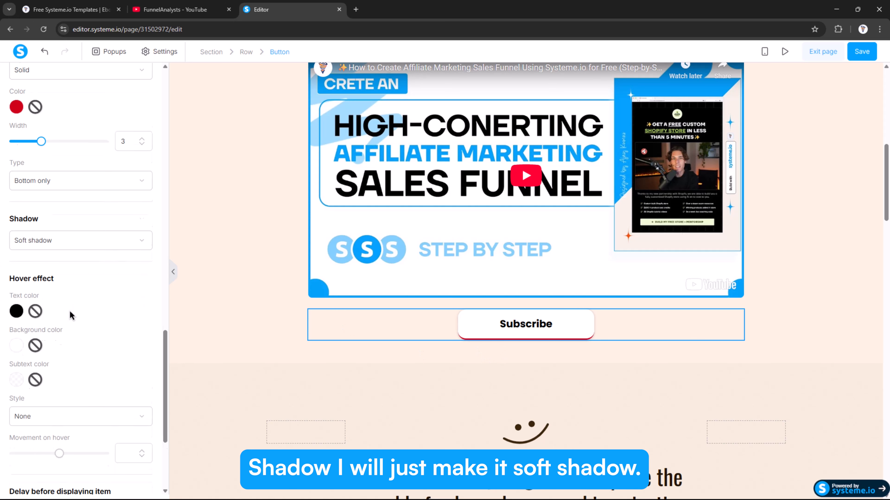
pyautogui.scroll(4, 67, 294)
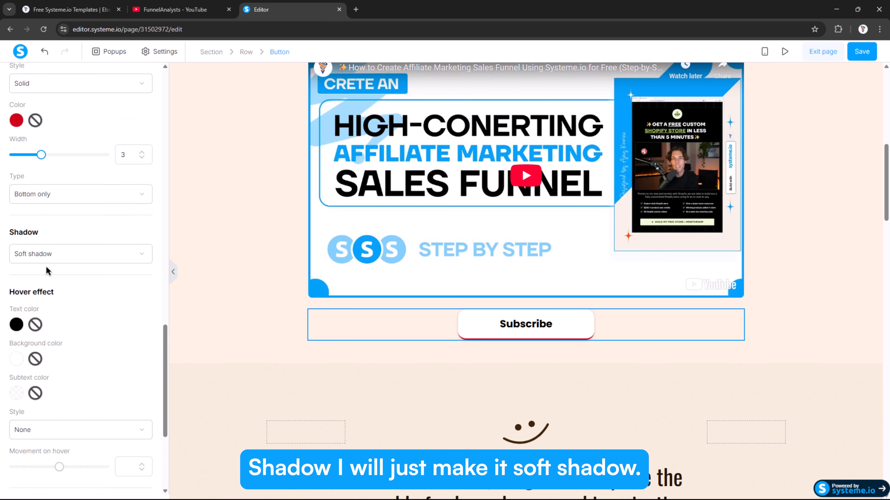
pyautogui.scroll(-3, 56, 291)
pyautogui.click(53, 338)
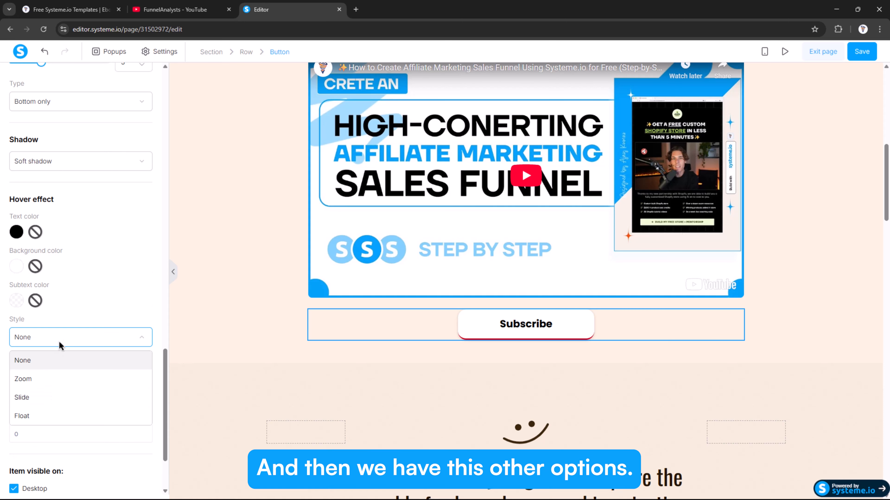
pyautogui.click(59, 339)
pyautogui.scroll(-1, 65, 342)
pyautogui.scroll(12, 66, 342)
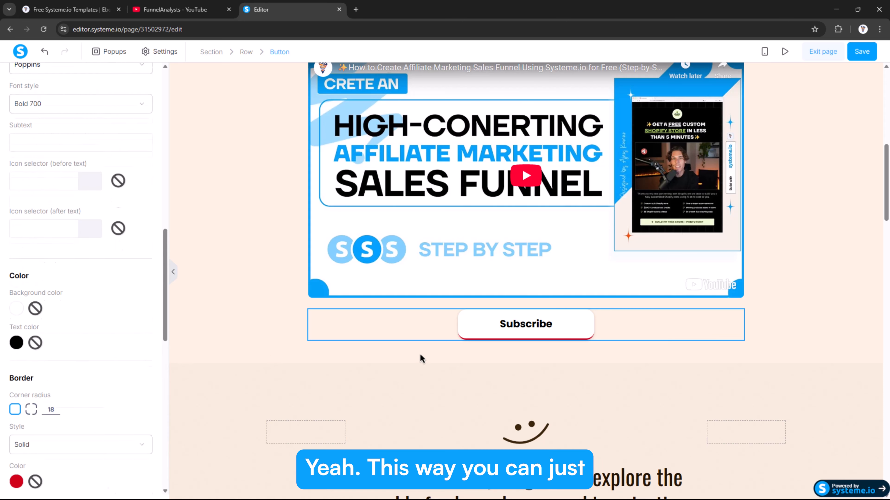
# Deselect the Subscribe button, review the hero and video sections, and save the page.
pyautogui.click(284, 327)
pyautogui.scroll(5, 385, 291)
pyautogui.scroll(-4, 493, 256)
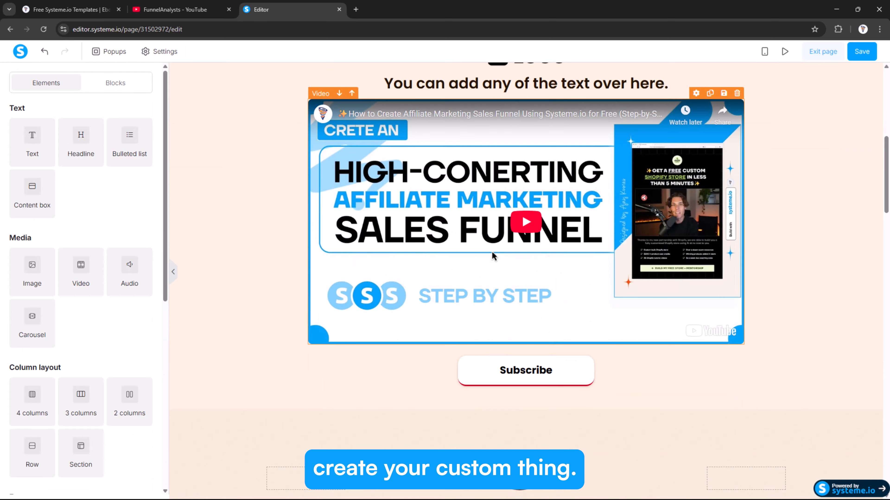
pyautogui.scroll(3, 514, 257)
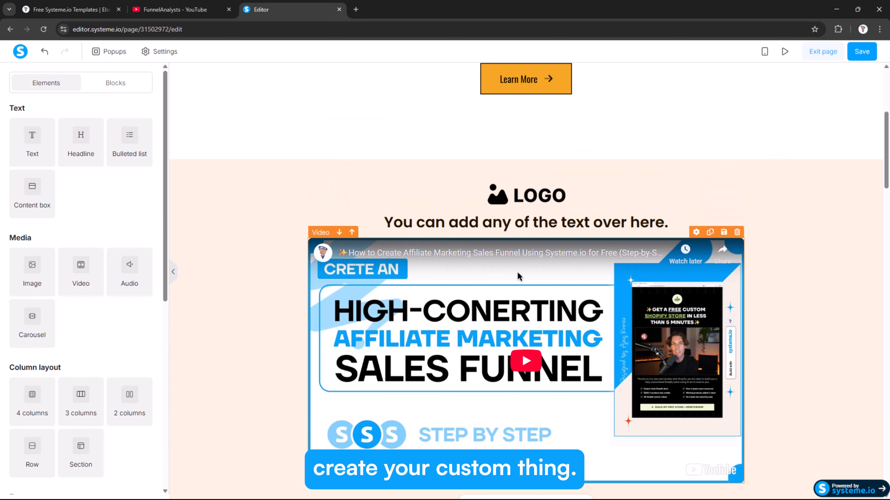
pyautogui.scroll(5, 518, 275)
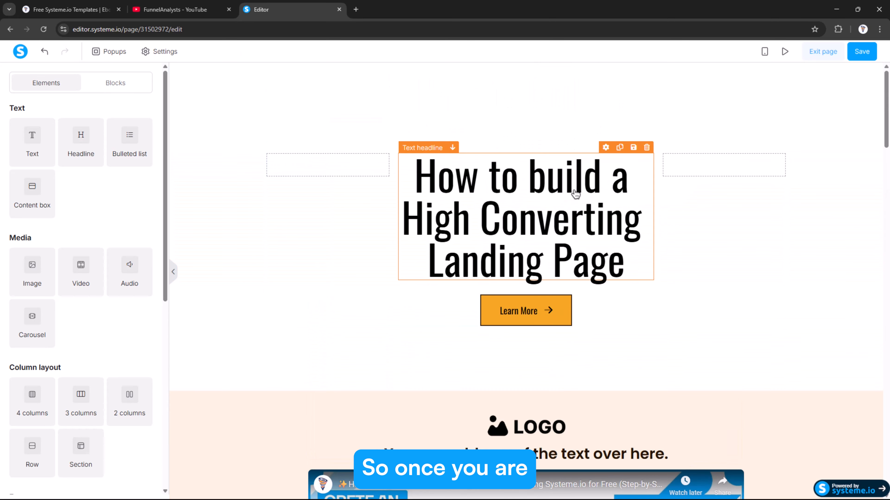
pyautogui.scroll(-7, 550, 207)
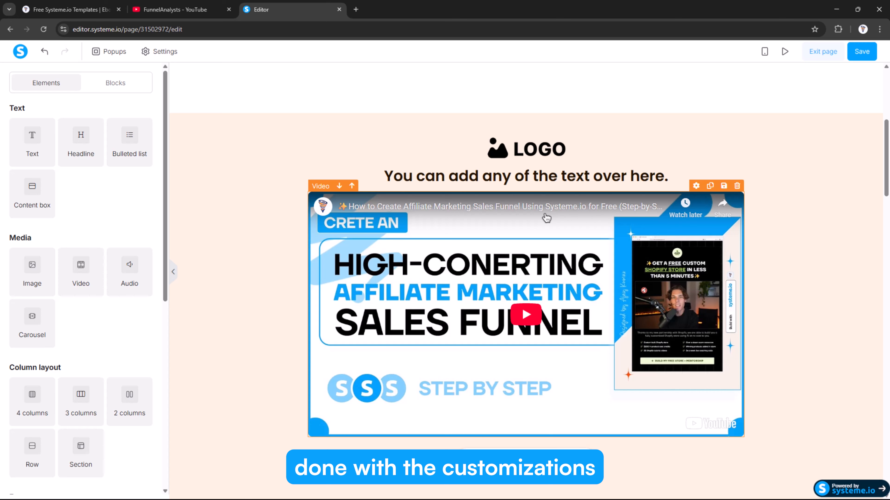
pyautogui.scroll(5, 763, 143)
pyautogui.click(862, 52)
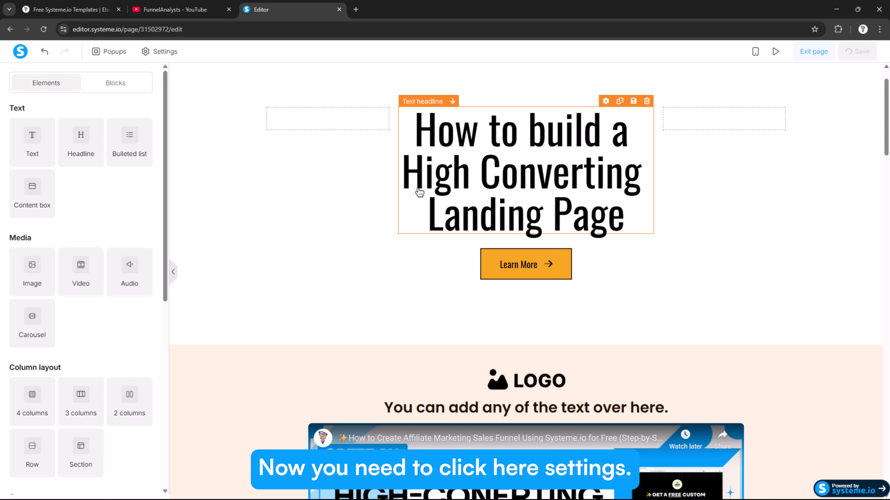
# Turn off "Hide from search engines" in the page's SEO settings, save the page and exit the editor.
pyautogui.click(167, 54)
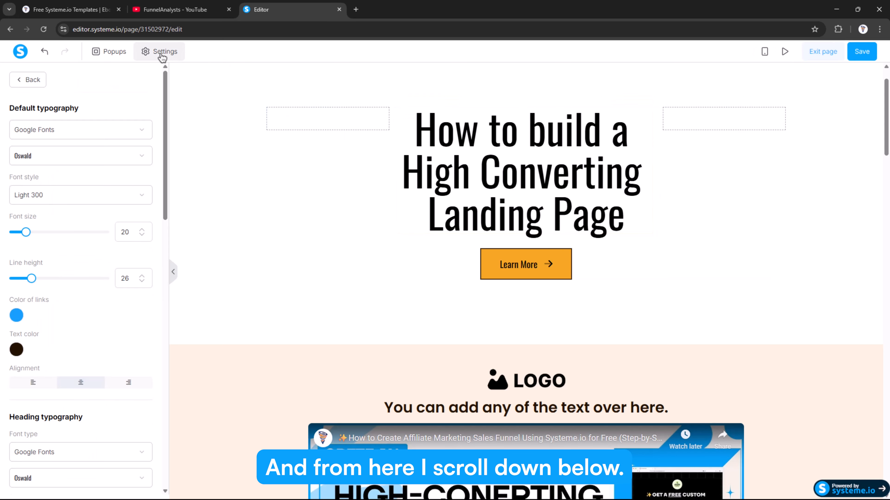
pyautogui.scroll(-15, 7, 315)
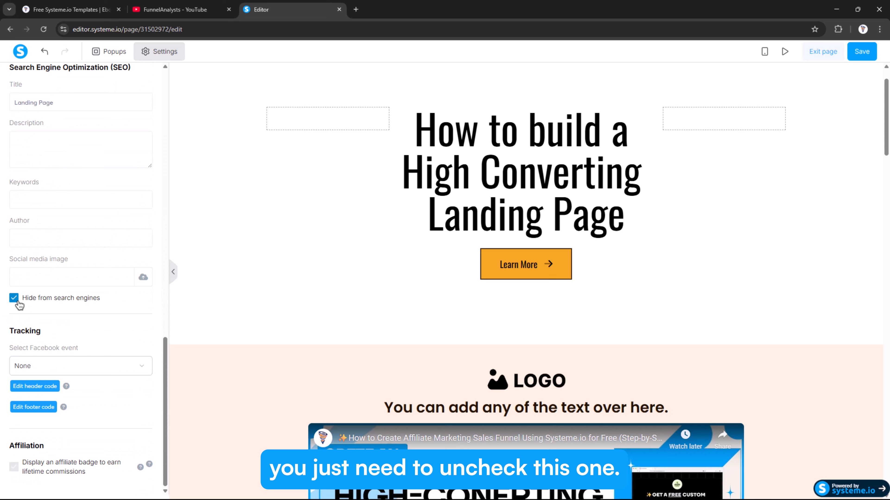
pyautogui.click(14, 298)
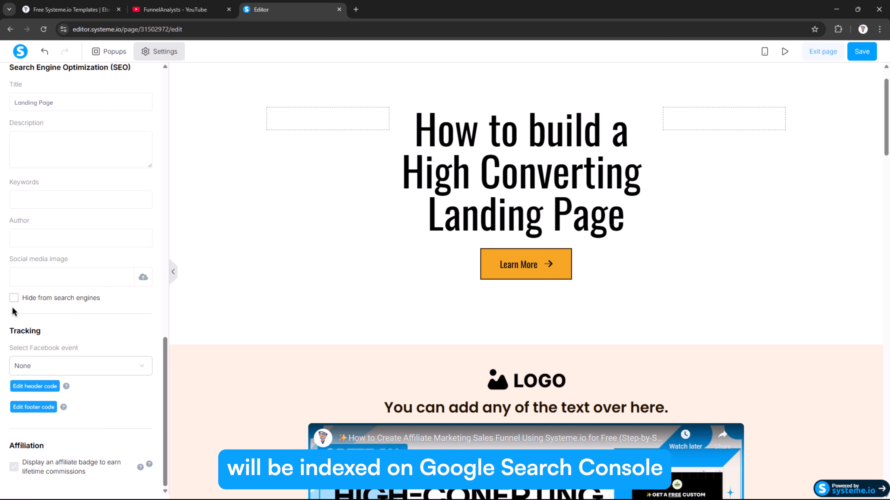
pyautogui.scroll(10, 21, 315)
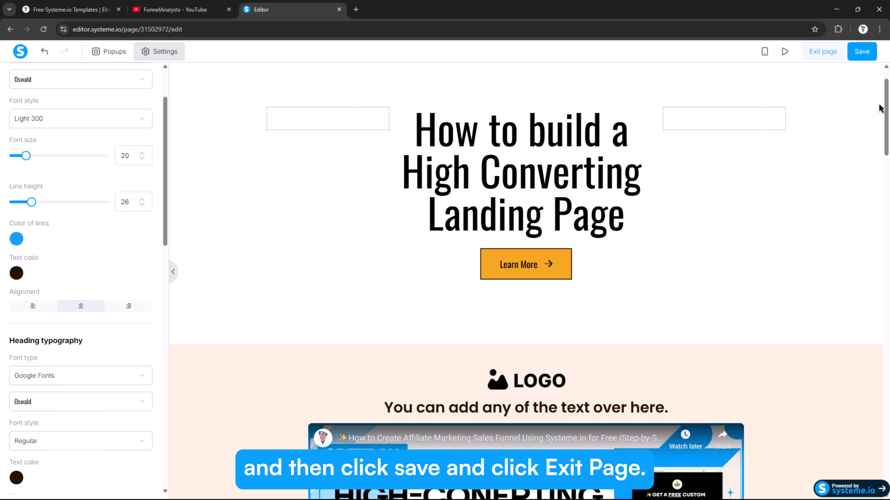
pyautogui.click(862, 54)
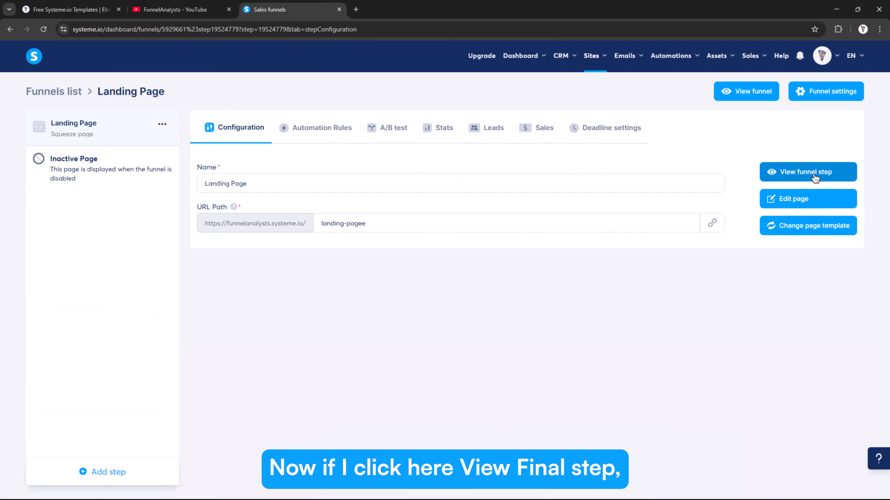
# View the published landing page funnel step, check its sections from start to end, and close the preview.
pyautogui.click(814, 178)
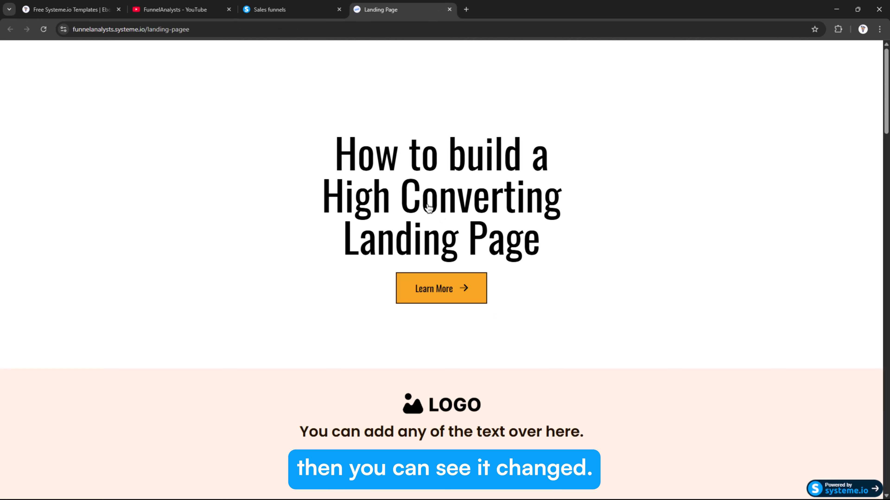
pyautogui.scroll(-8, 343, 224)
pyautogui.scroll(-15, 349, 231)
pyautogui.scroll(12, 352, 234)
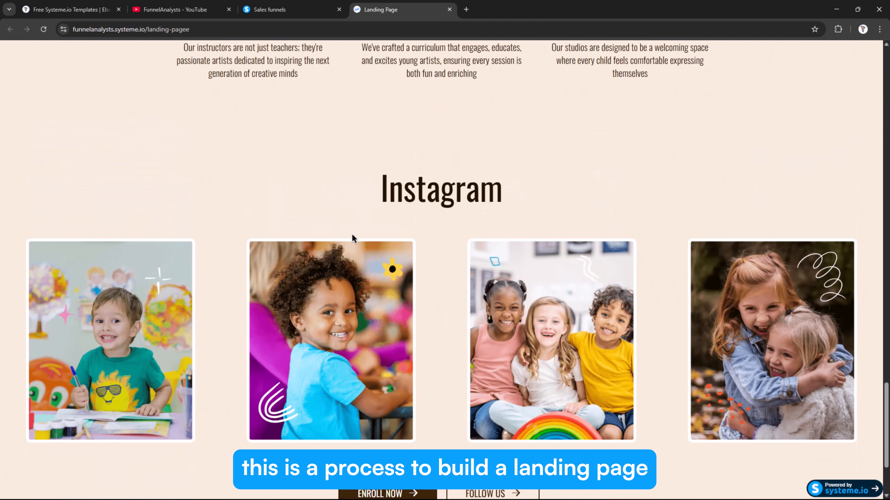
pyautogui.scroll(10, 352, 235)
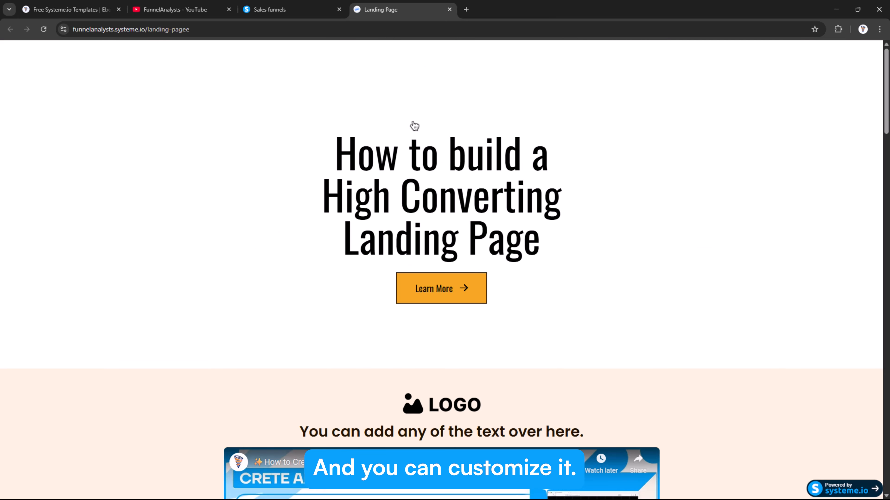
pyautogui.click(450, 10)
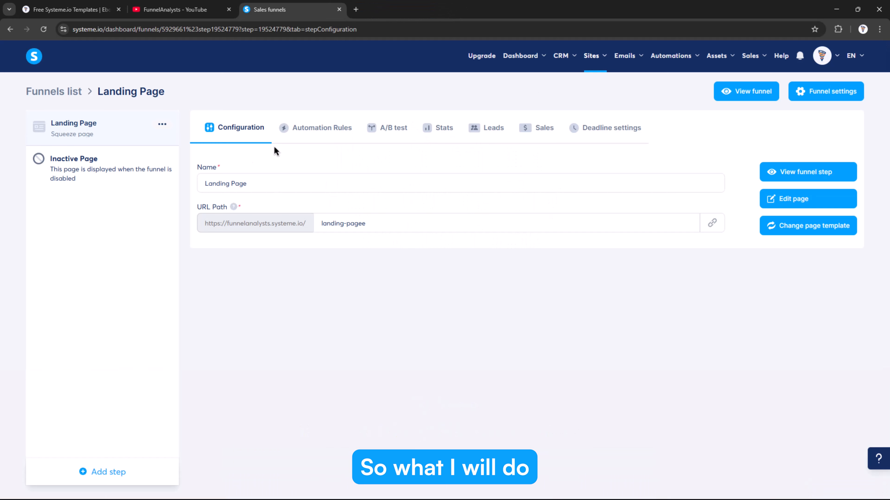
# Open the list of sales funnels and delete the Landing Page funnel, confirming its removal.
pyautogui.moveTo(592, 58)
pyautogui.click(592, 98)
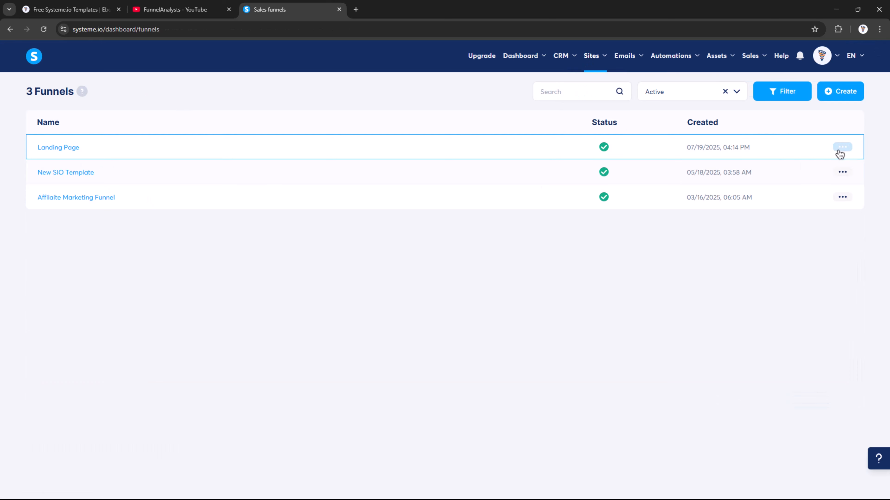
pyautogui.click(841, 149)
pyautogui.click(802, 237)
pyautogui.click(513, 301)
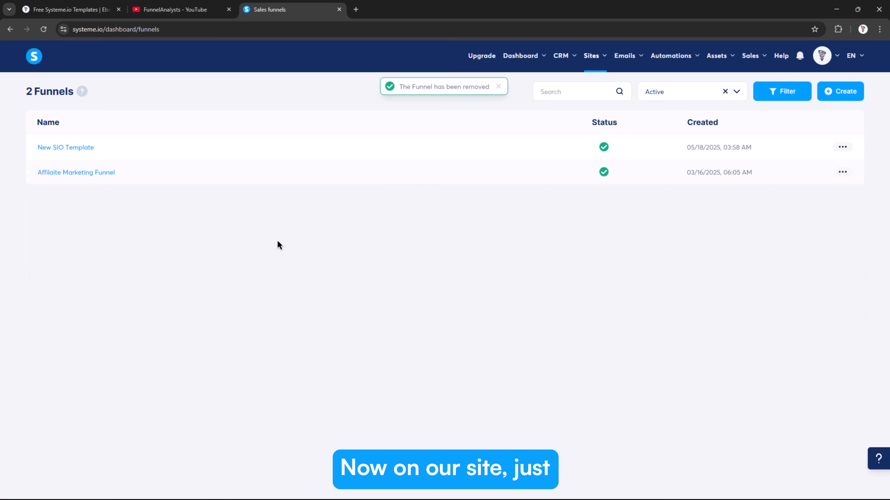
# Browse the free templates on the Funnel Analysts site, try to import "Premium Systeme.Io Landing Page Templates", and close the import page.
pyautogui.click(74, 9)
pyautogui.scroll(10, 254, 251)
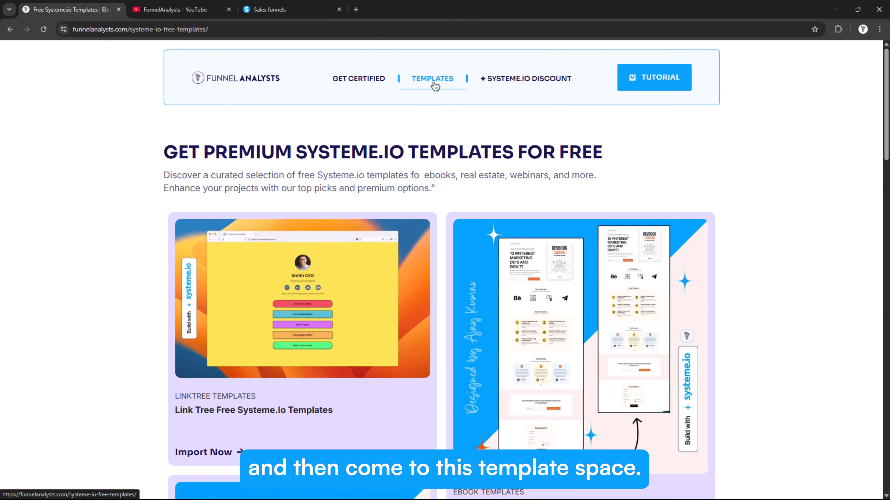
pyautogui.scroll(-10, 490, 223)
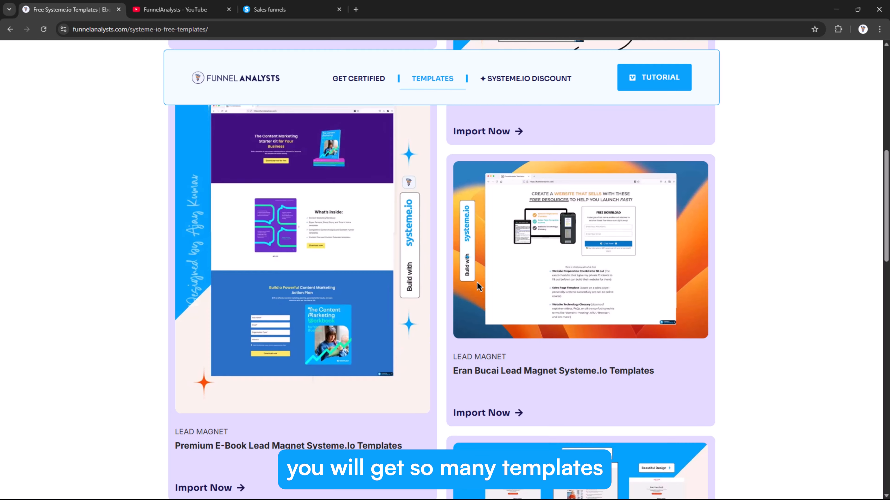
pyautogui.scroll(-4, 477, 281)
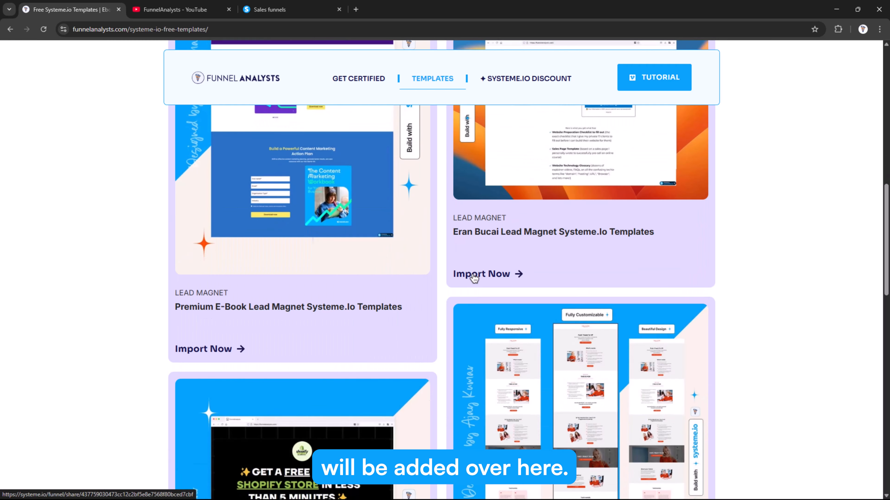
pyautogui.scroll(-4, 476, 281)
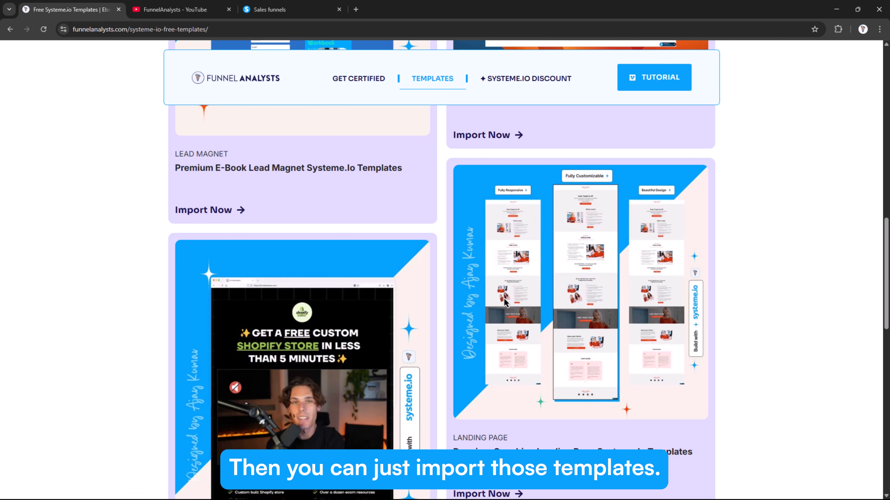
pyautogui.scroll(-9, 505, 302)
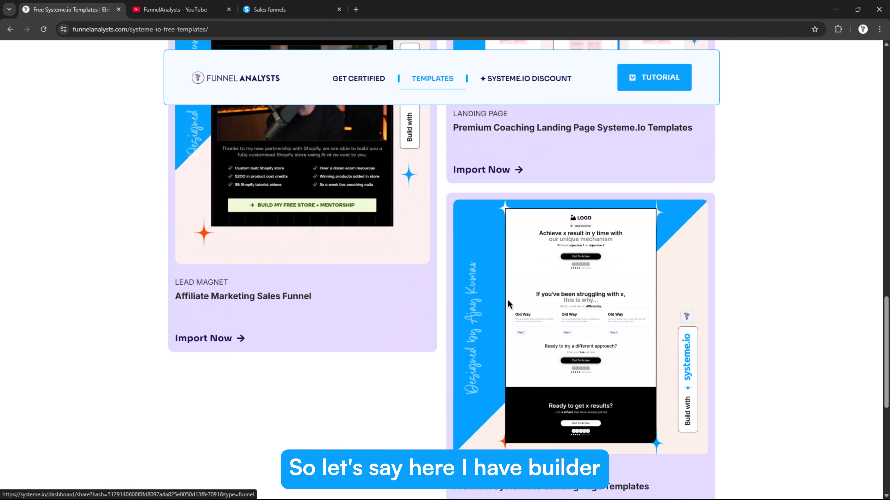
pyautogui.scroll(-2, 564, 384)
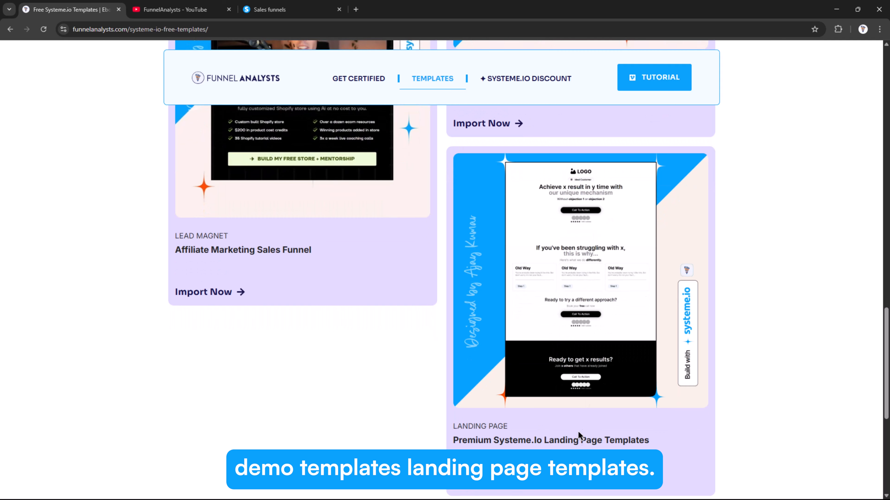
pyautogui.scroll(-3, 577, 233)
pyautogui.scroll(3, 569, 259)
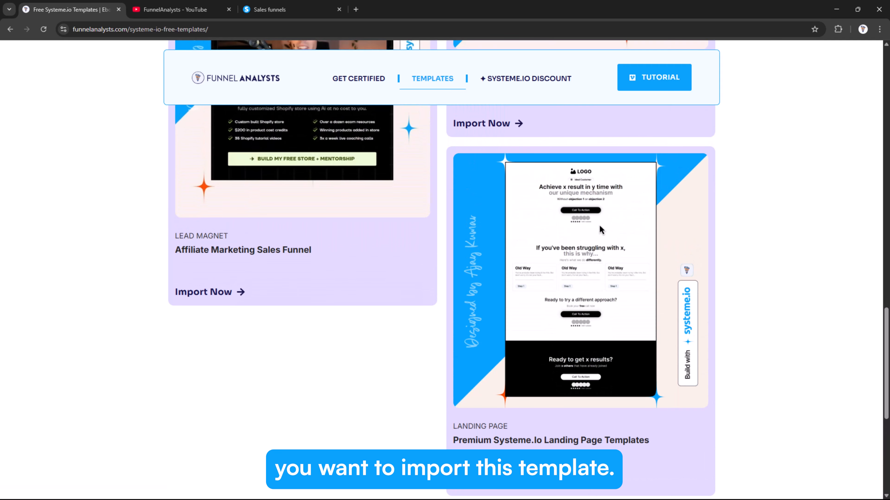
pyautogui.scroll(-3, 598, 229)
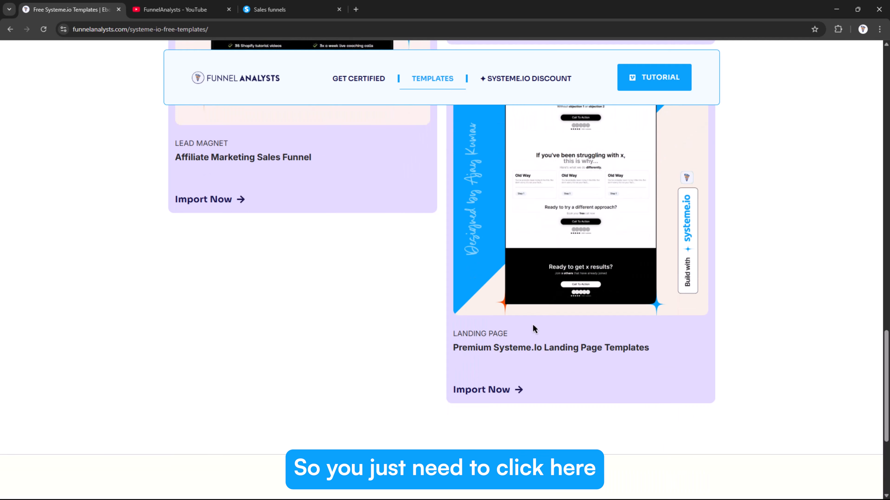
pyautogui.click(479, 390)
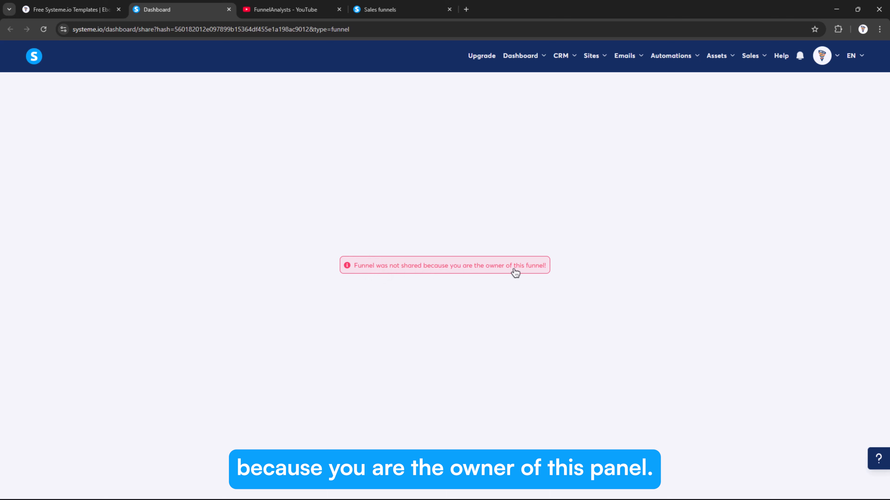
pyautogui.click(228, 10)
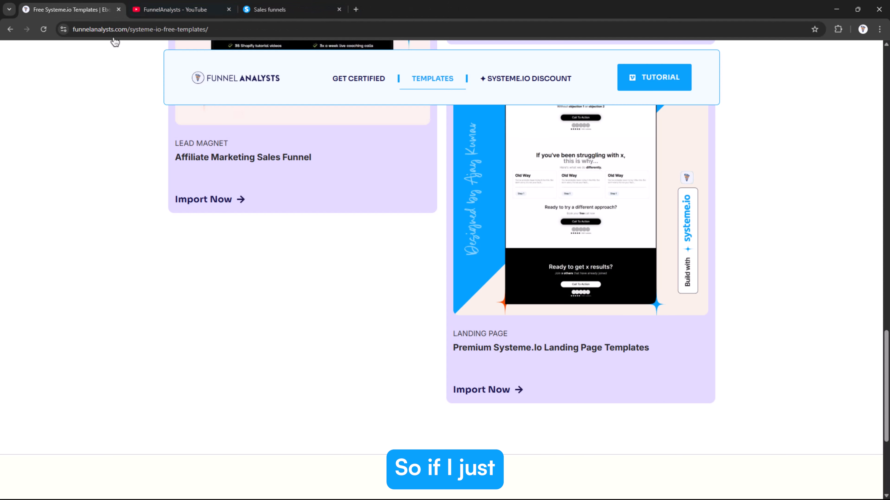
# Copy the free templates page address and open it in the other browser profile's window.
pyautogui.click(236, 33)
pyautogui.hotkey('ctrl', 'c')
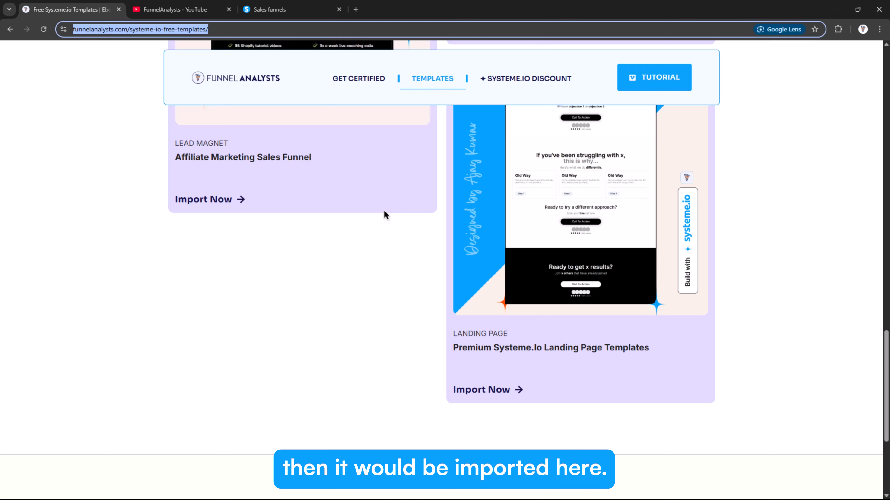
pyautogui.hotkey('alt', 'Tab')
pyautogui.hotkey('ctrl', 'v')
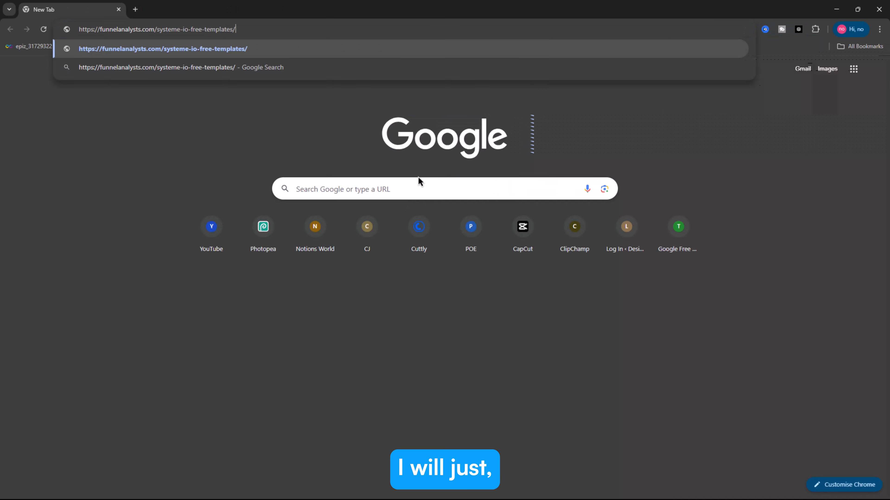
pyautogui.press('Return')
# Open the Systeme.io dashboard in a new tab and submit the saved account e-mail and password with Stay connected enabled.
pyautogui.hotkey('ctrl', 't')
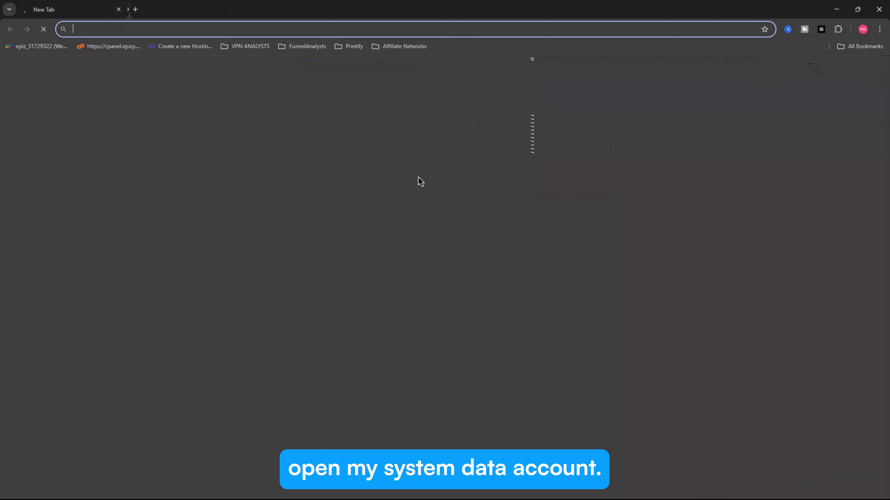
pyautogui.write('syst')
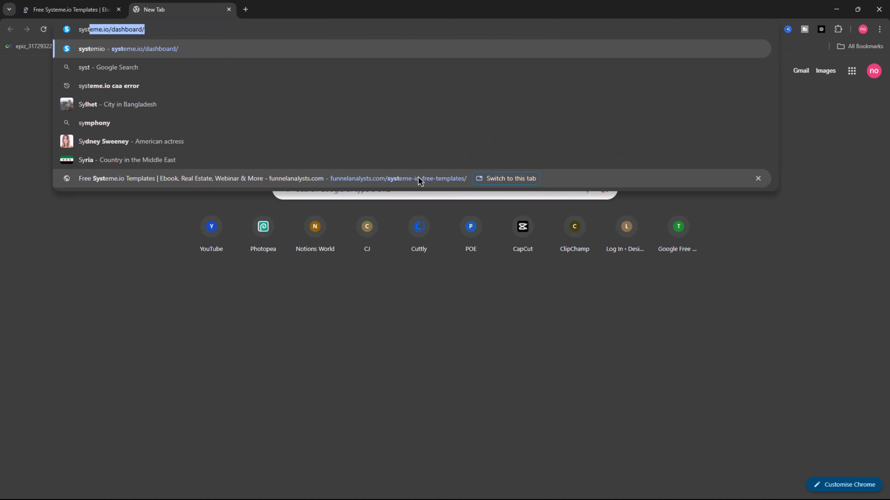
pyautogui.press('Return')
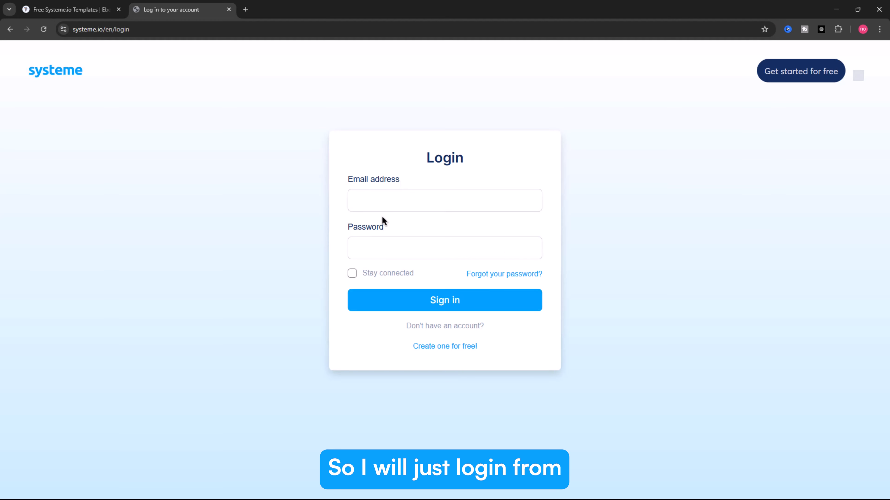
pyautogui.click(384, 203)
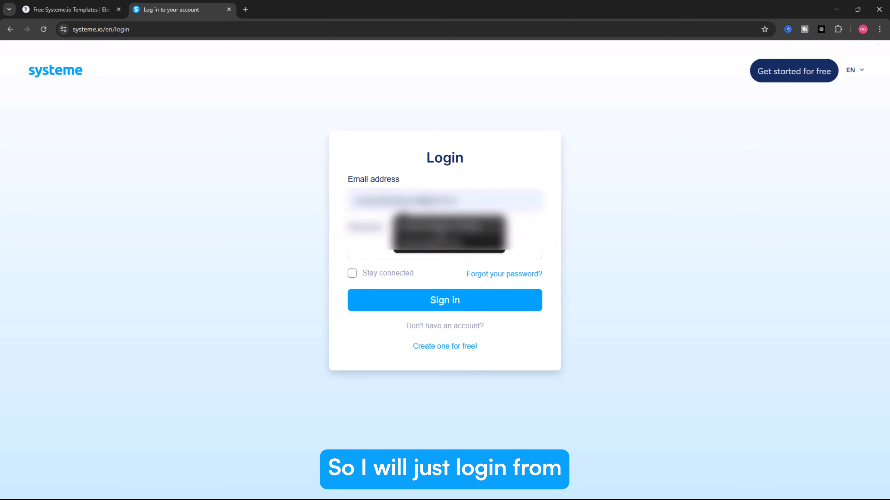
pyautogui.click(426, 226)
pyautogui.click(360, 278)
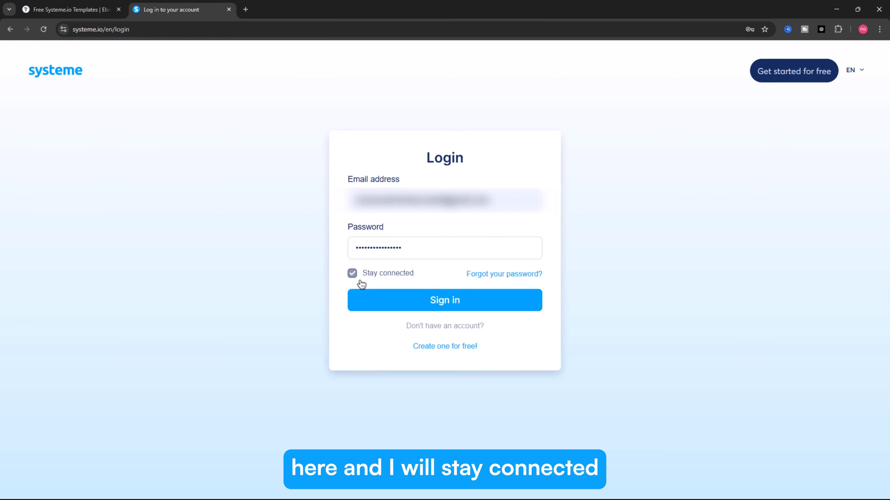
pyautogui.click(377, 305)
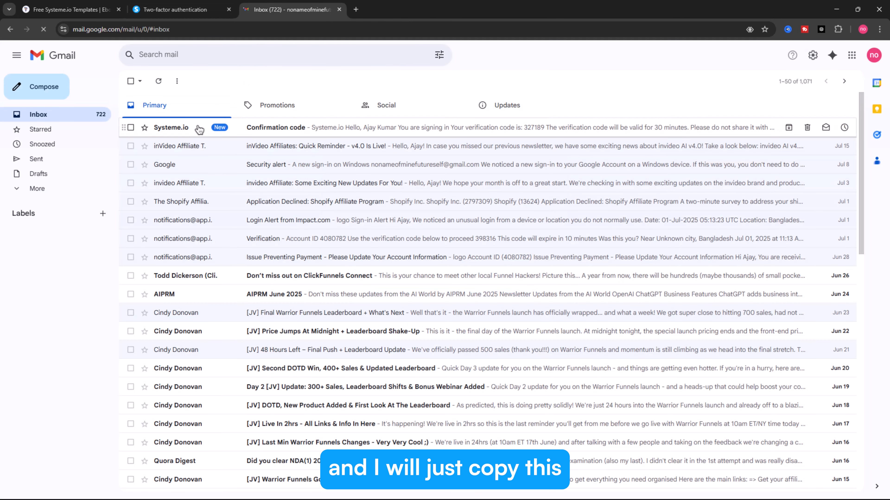
# Copy the verification code from Systeme.io's "Confirmation code" e-mail in Gmail and return to the two-factor authentication page.
pyautogui.click(200, 129)
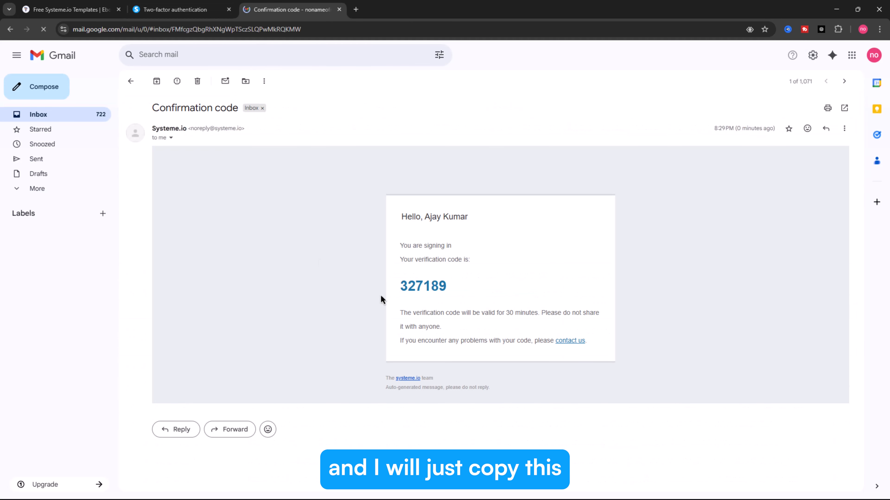
pyautogui.doubleClick(433, 288)
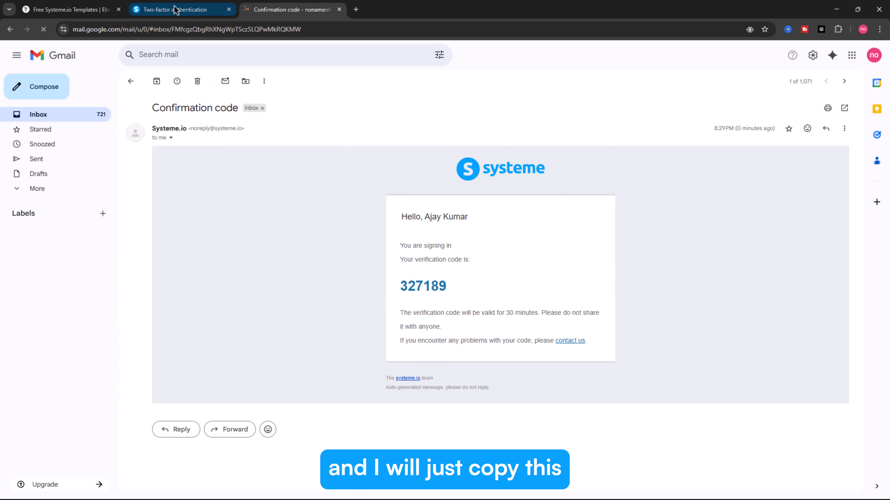
pyautogui.doubleClick(424, 295)
pyautogui.hotkey('ctrl', 'c')
pyautogui.click(175, 9)
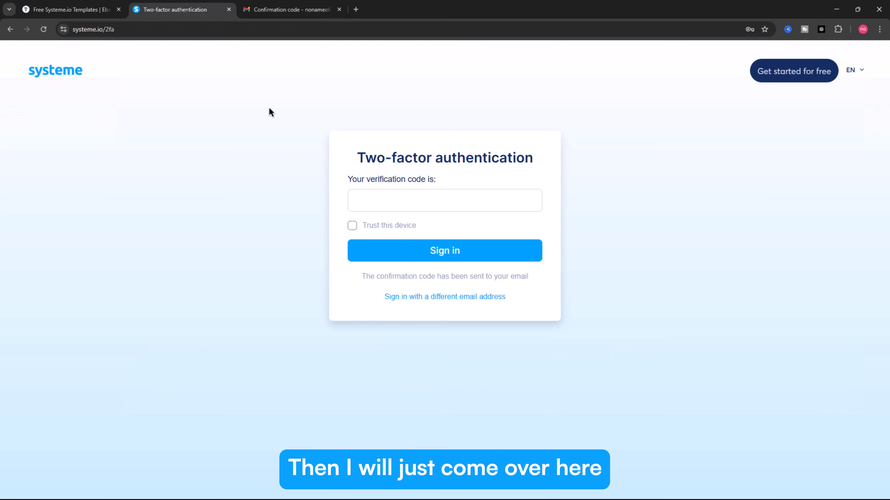
# Paste the verification code into the two-factor form, enable Trust this device, and sign in.
pyautogui.click(407, 204)
pyautogui.hotkey('ctrl', 'v')
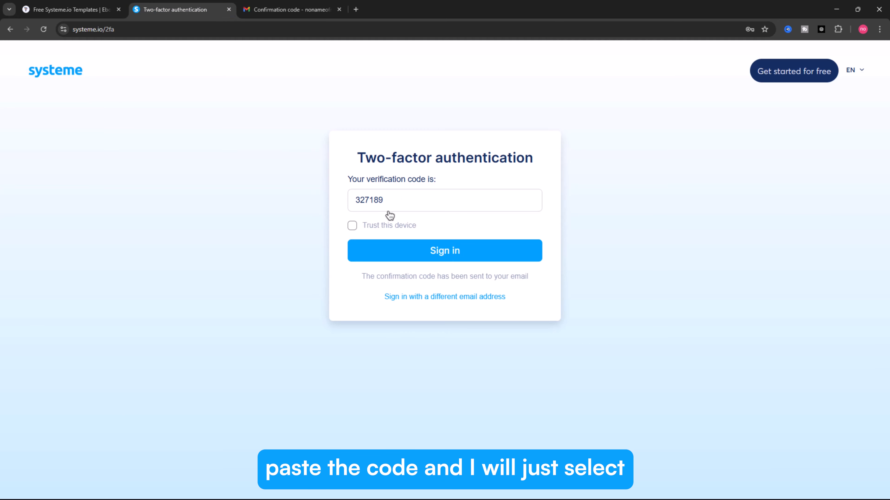
pyautogui.click(353, 227)
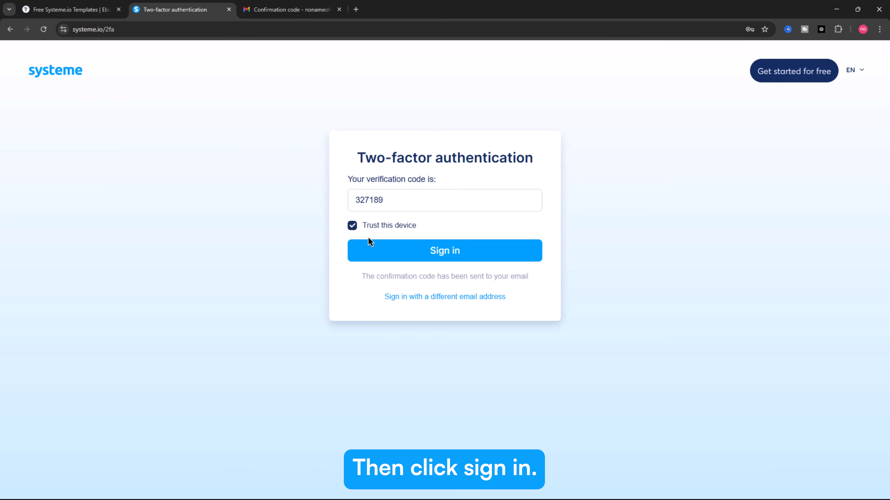
pyautogui.click(385, 251)
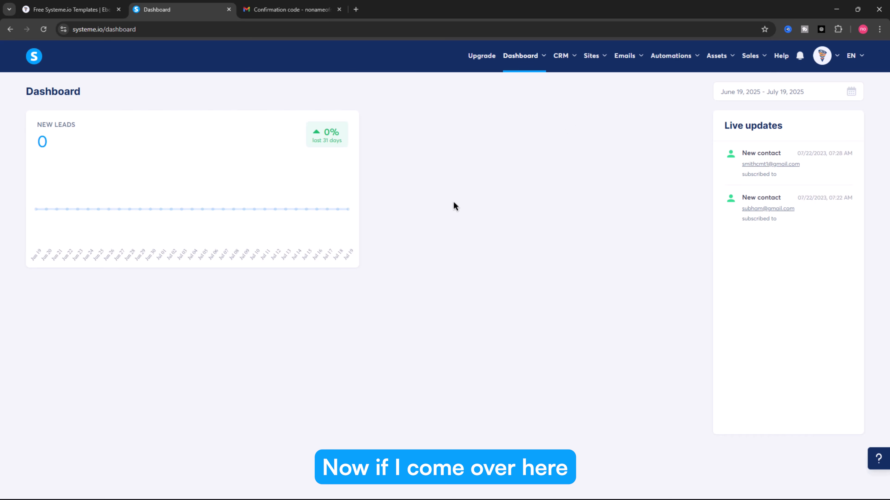
# Return to the Funnel Analysts templates page and try to import "Premium Systeme.Io Landing Page Templates" into the newly signed-in account.
pyautogui.click(63, 6)
pyautogui.scroll(-20, 362, 252)
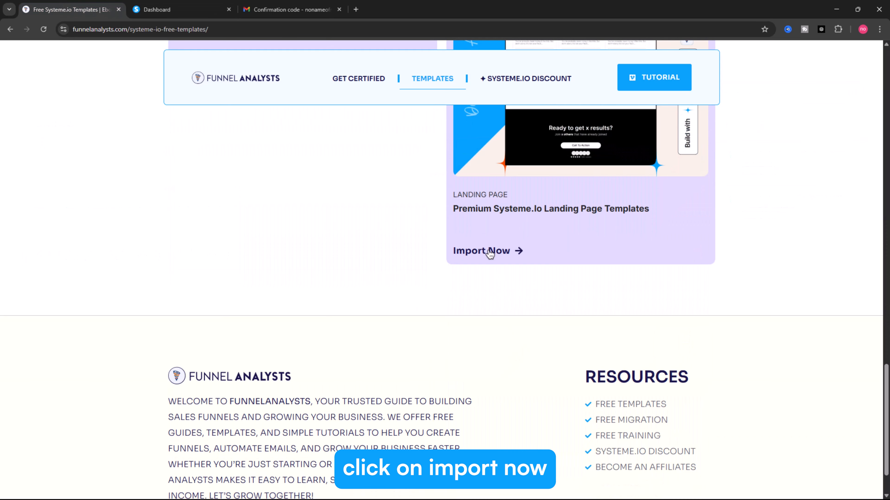
pyautogui.click(490, 253)
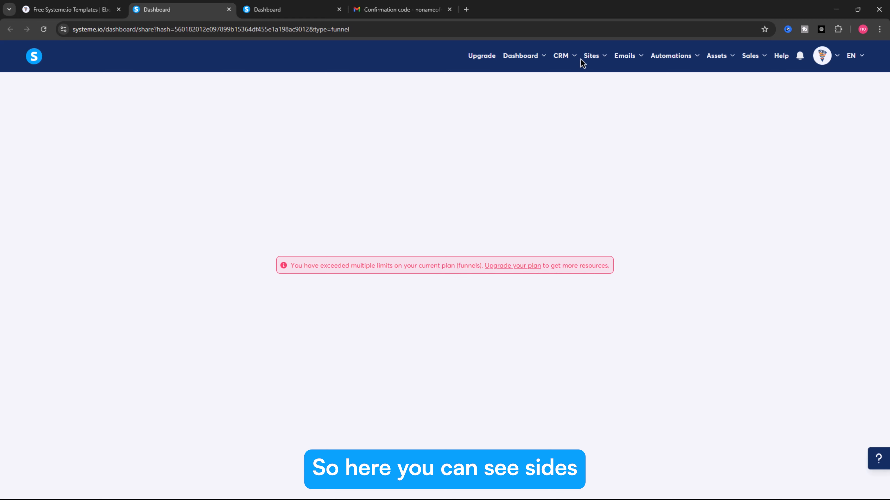
# Open this account's sales funnels and delete the Link In Bio Templates funnel, confirming its removal.
pyautogui.moveTo(592, 58)
pyautogui.click(583, 100)
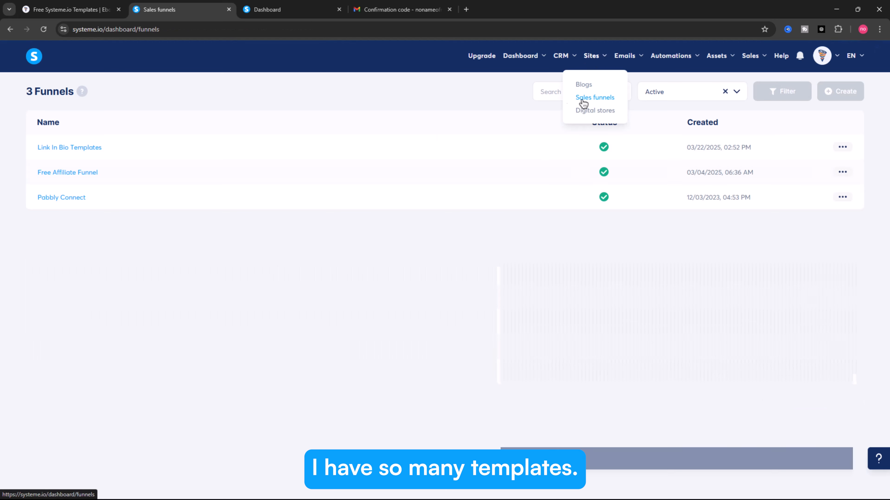
pyautogui.click(842, 146)
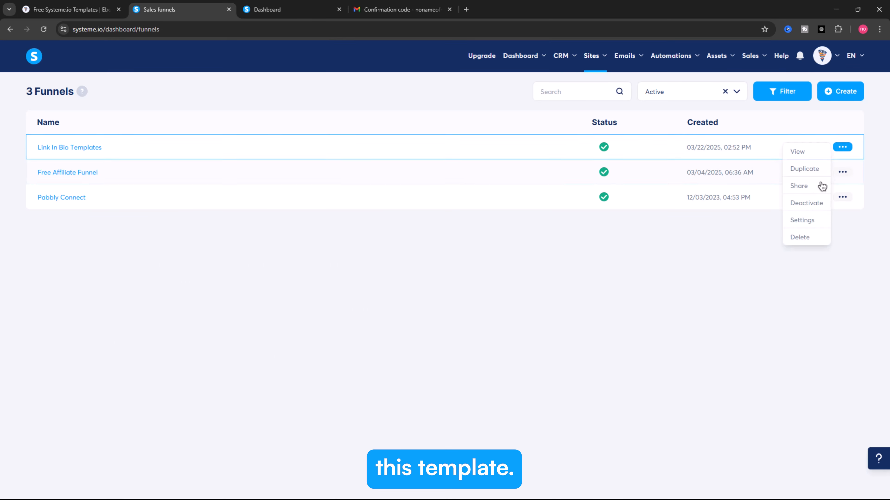
pyautogui.click(623, 250)
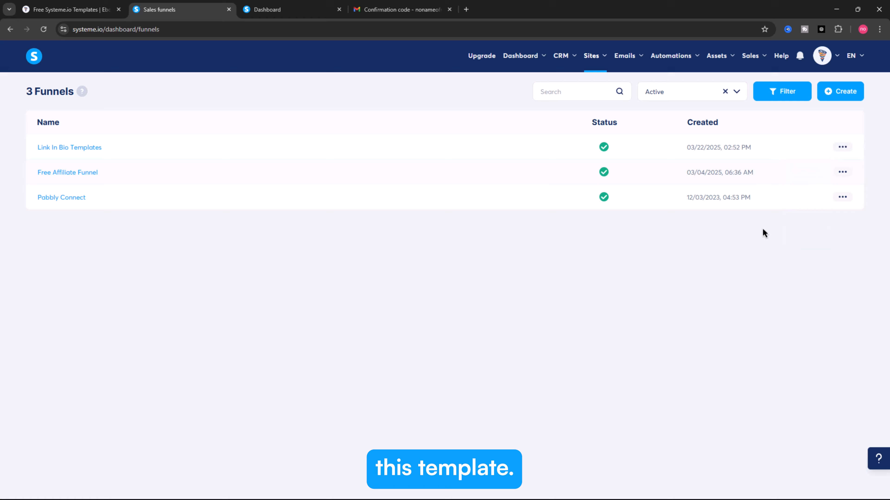
pyautogui.click(842, 147)
pyautogui.click(799, 237)
pyautogui.click(468, 302)
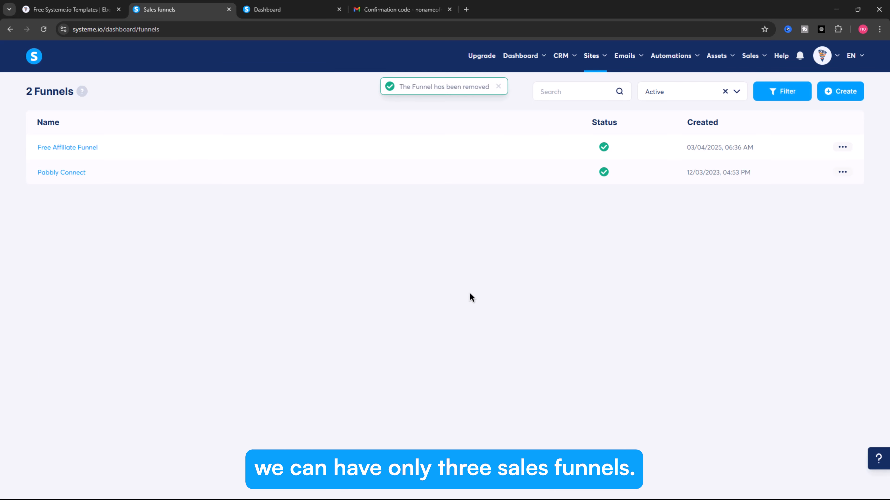
# Import "Premium Systeme.Io Landing Page Templates" from the Funnel Analysts page and check the new funnel's status.
pyautogui.click(74, 8)
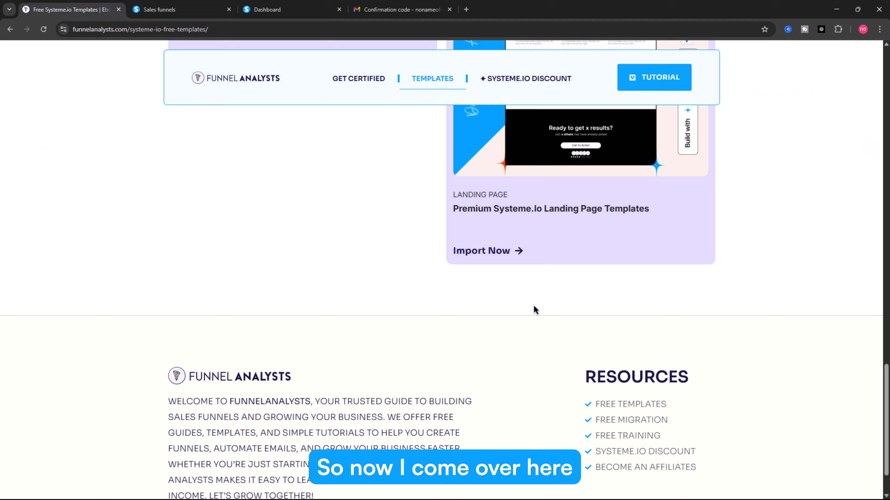
pyautogui.click(482, 251)
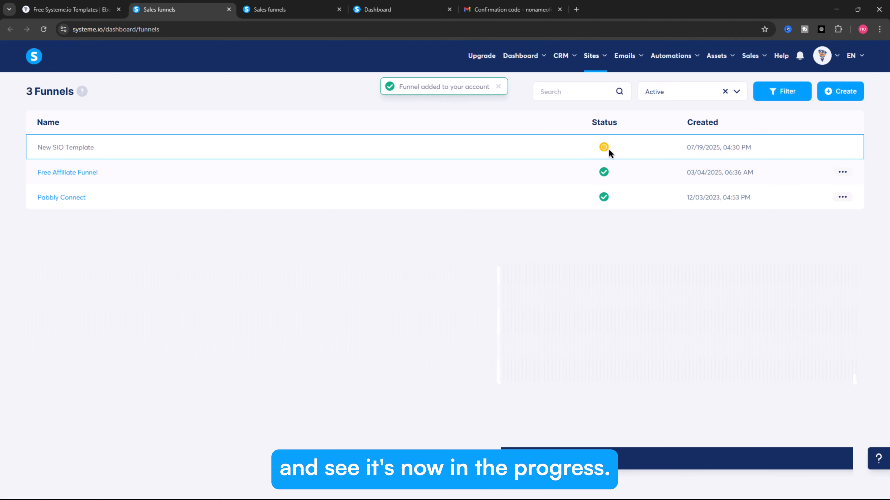
pyautogui.moveTo(602, 150)
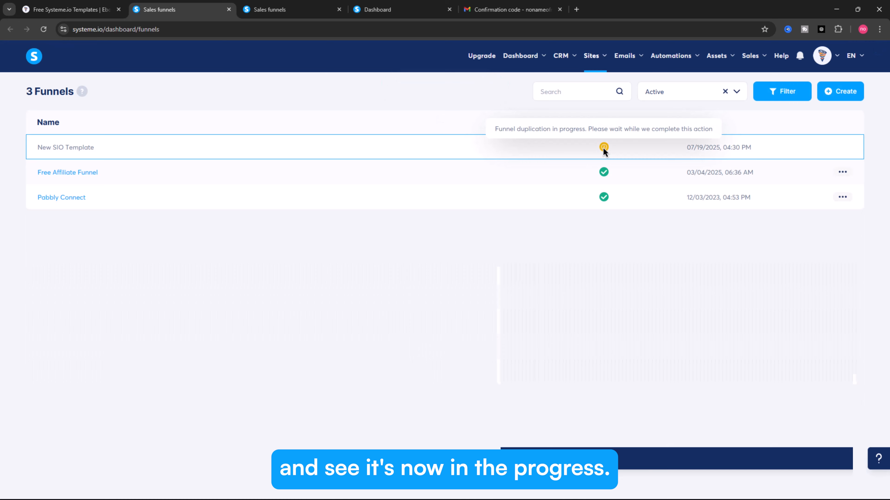
# Refresh the funnels list, preview the imported New SIO Template funnel's live page from start to end, and close the preview.
pyautogui.click(43, 29)
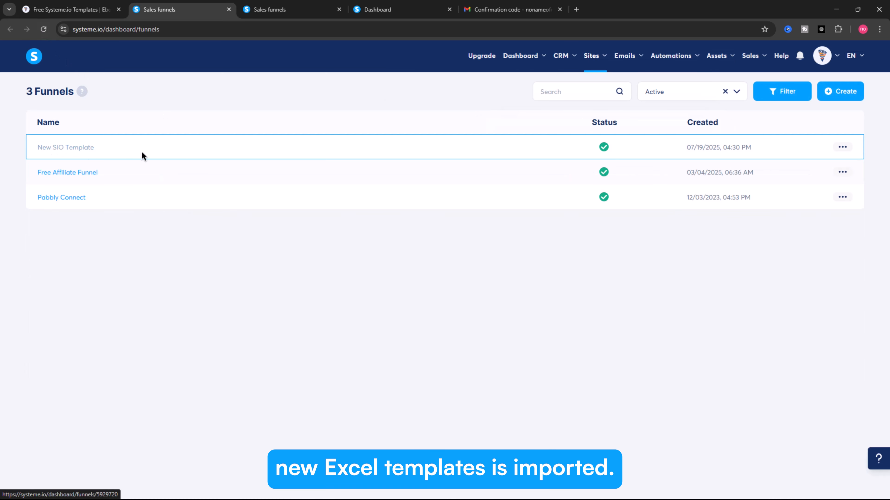
pyautogui.click(842, 147)
pyautogui.click(803, 150)
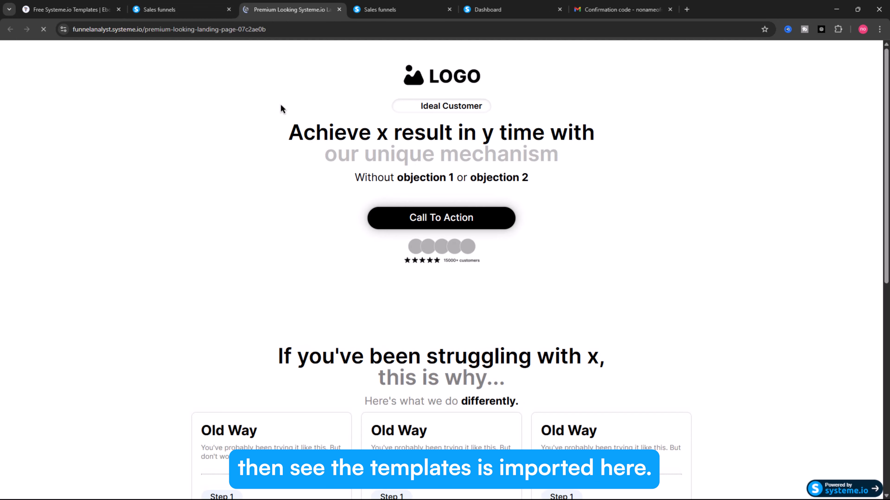
pyautogui.scroll(-9, 422, 196)
pyautogui.scroll(9, 422, 197)
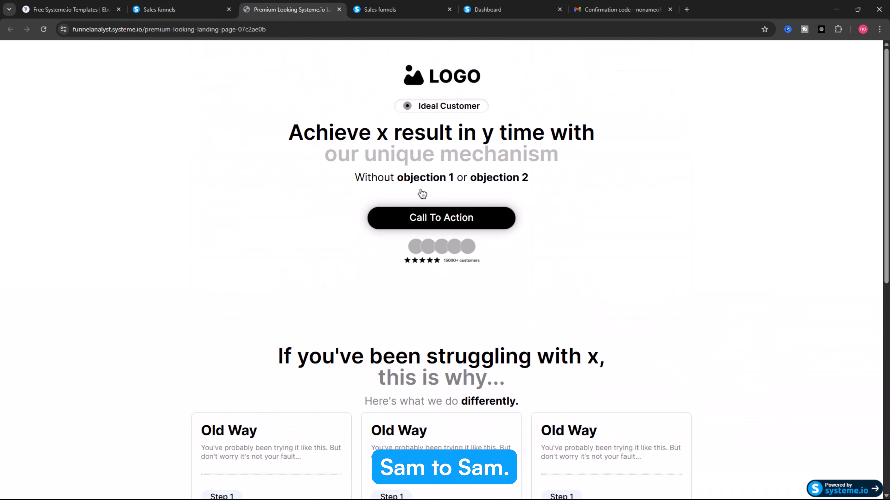
pyautogui.click(339, 9)
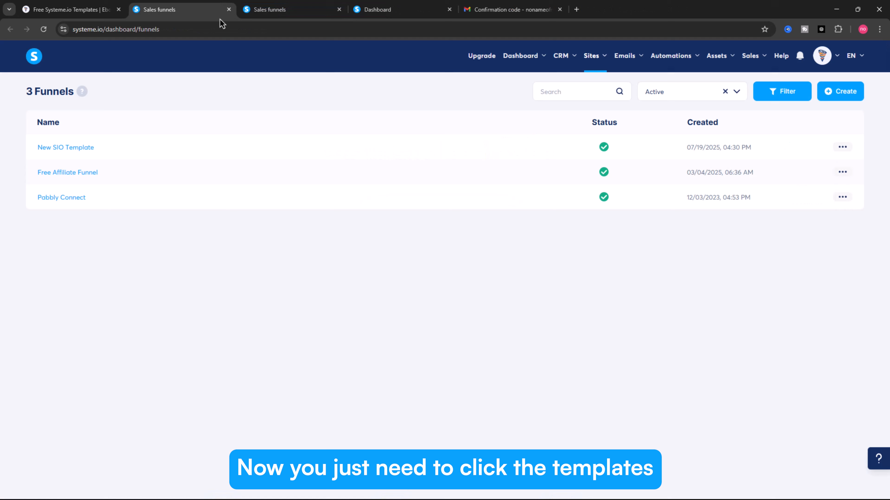
# Open the New SIO Template funnel's Squeeze Page in the page editor and look through its video, button and text sections.
pyautogui.click(87, 154)
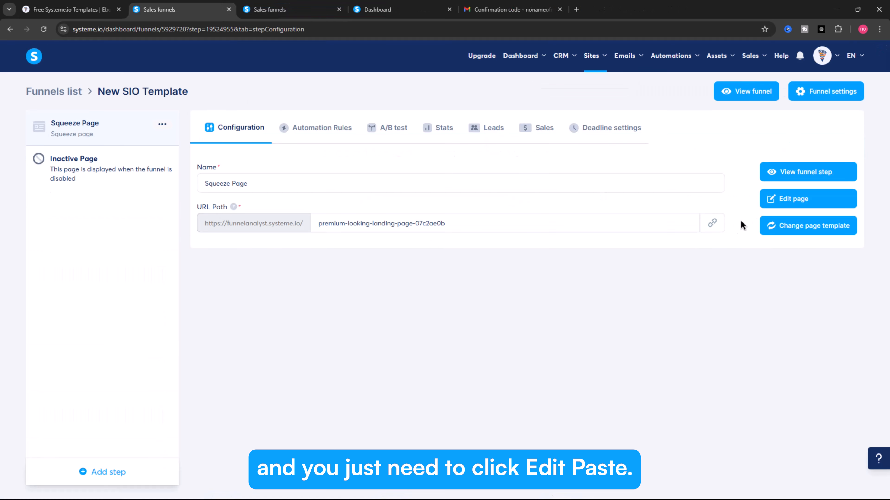
pyautogui.click(797, 205)
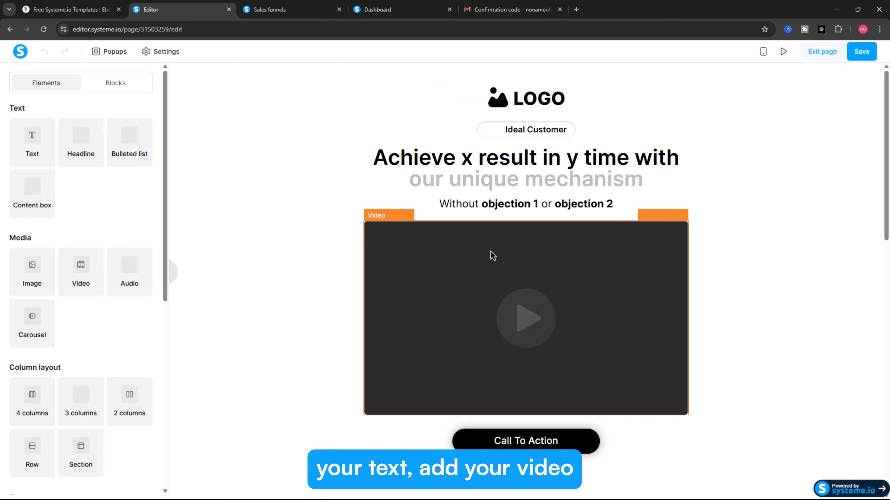
pyautogui.scroll(-4, 507, 313)
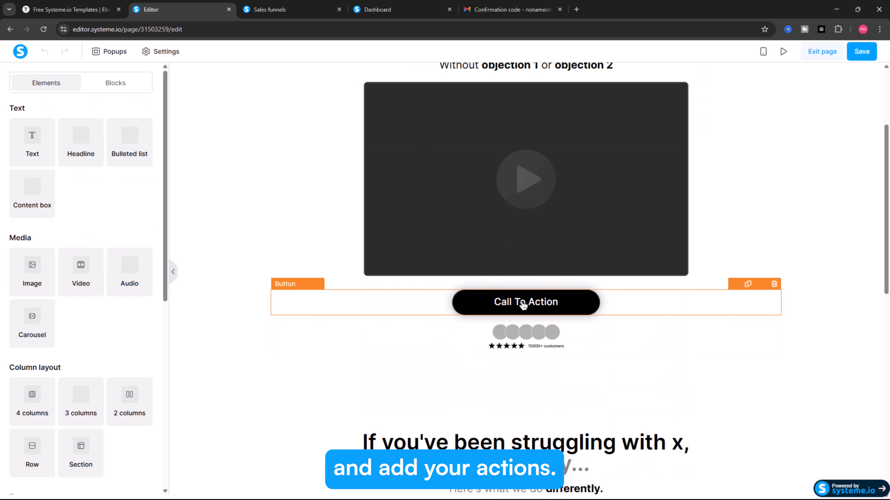
pyautogui.scroll(-13, 522, 303)
pyautogui.scroll(8, 525, 306)
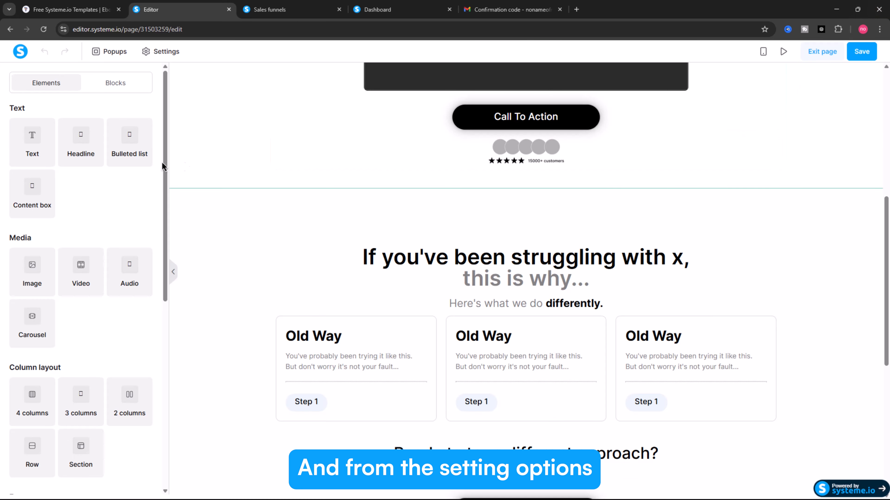
# Open the page settings and review the SEO, tracking and affiliation options.
pyautogui.click(160, 51)
pyautogui.scroll(-7, 85, 242)
pyautogui.scroll(-10, 85, 245)
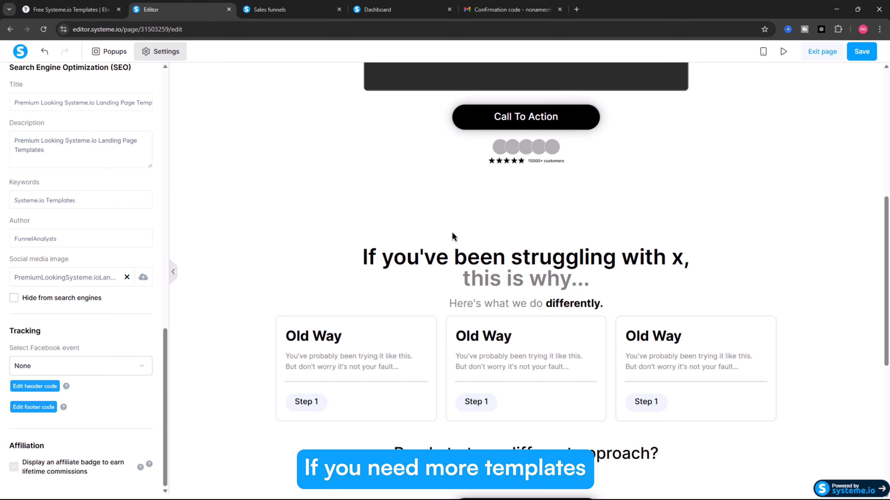
# Return to the Funnel Analysts free templates page and browse the other Systeme.io templates back up to the page heading.
pyautogui.click(70, 9)
pyautogui.scroll(10, 284, 237)
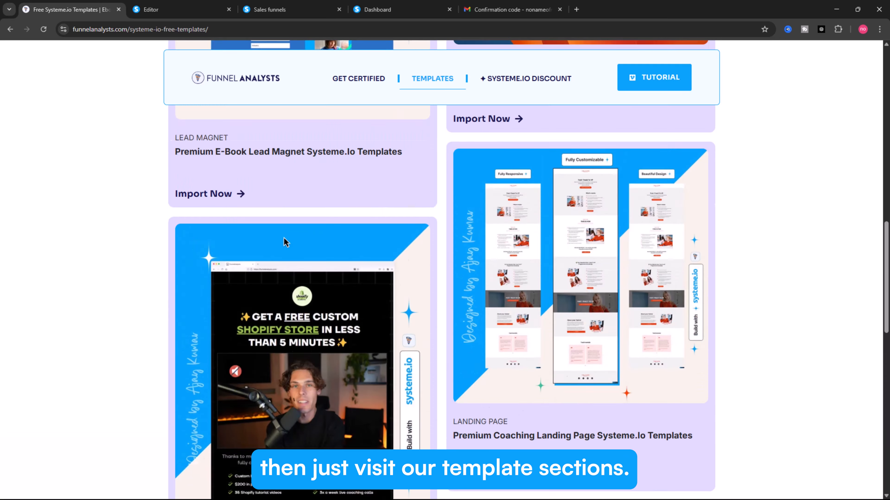
pyautogui.scroll(2, 461, 198)
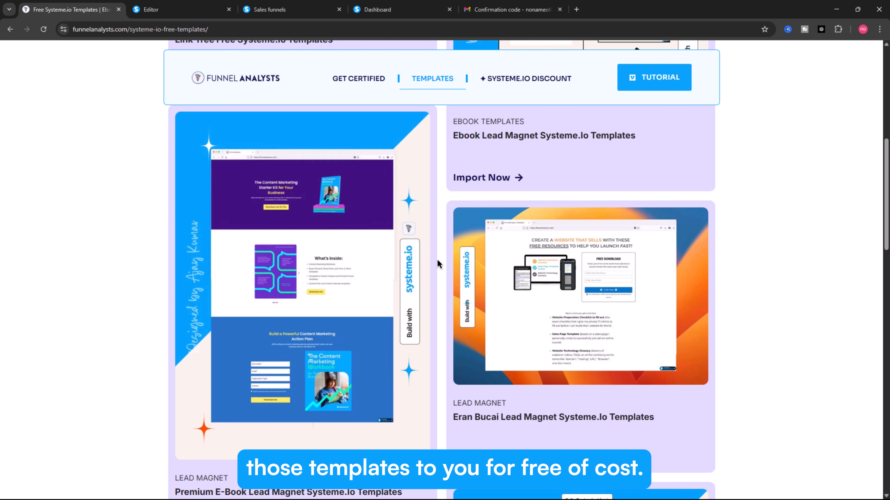
pyautogui.scroll(8, 195, 280)
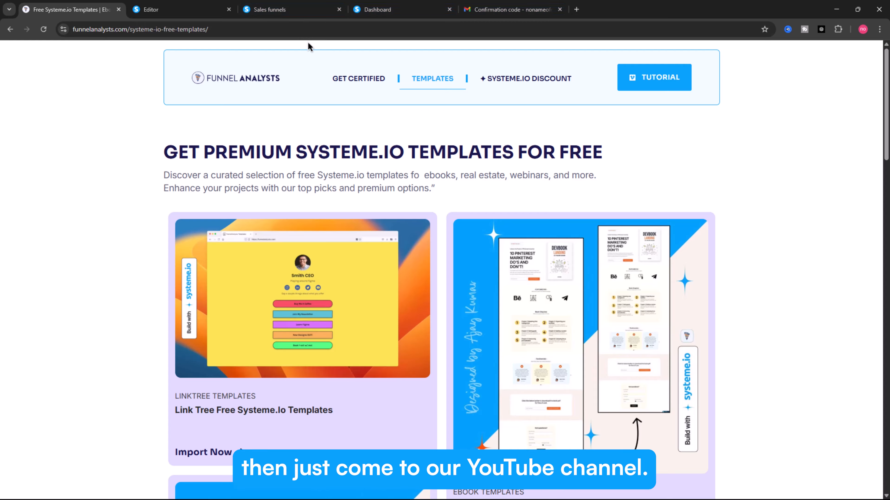
# Switch to the browser window with the FunnelAnalysts YouTube channel and browse its list of Systeme.io videos.
pyautogui.hotkey('alt', 'Tab')
pyautogui.click(182, 9)
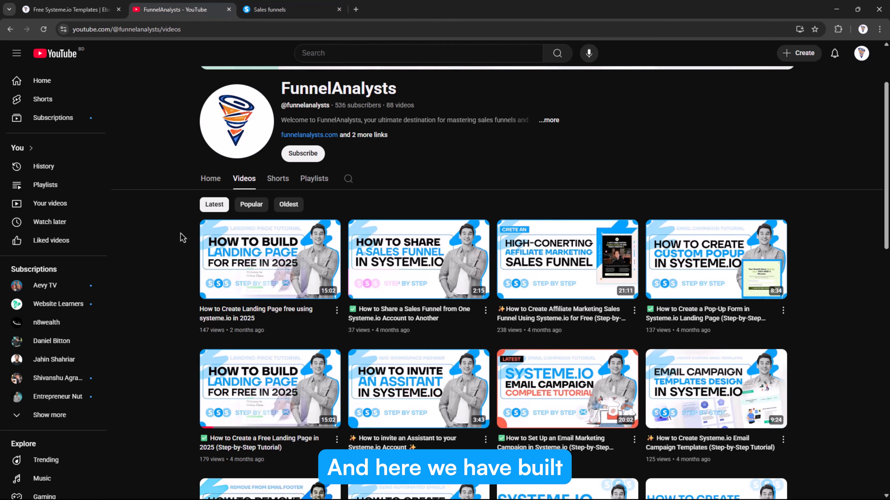
pyautogui.scroll(-8, 179, 233)
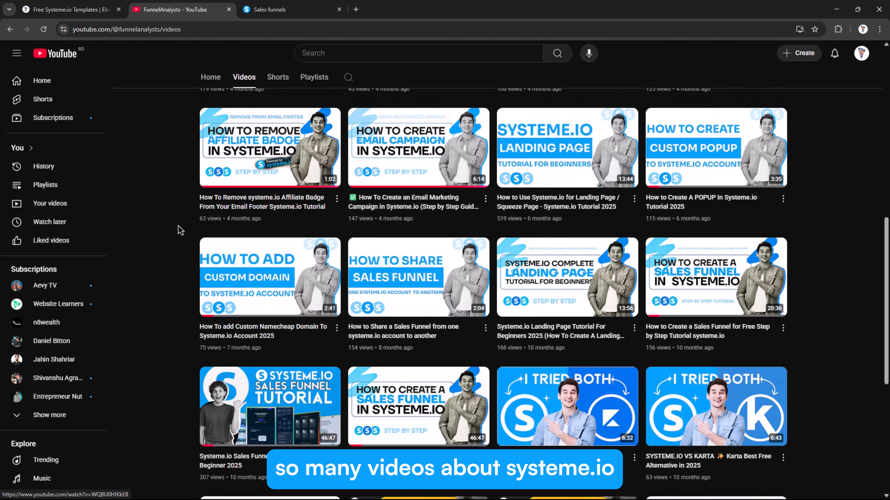